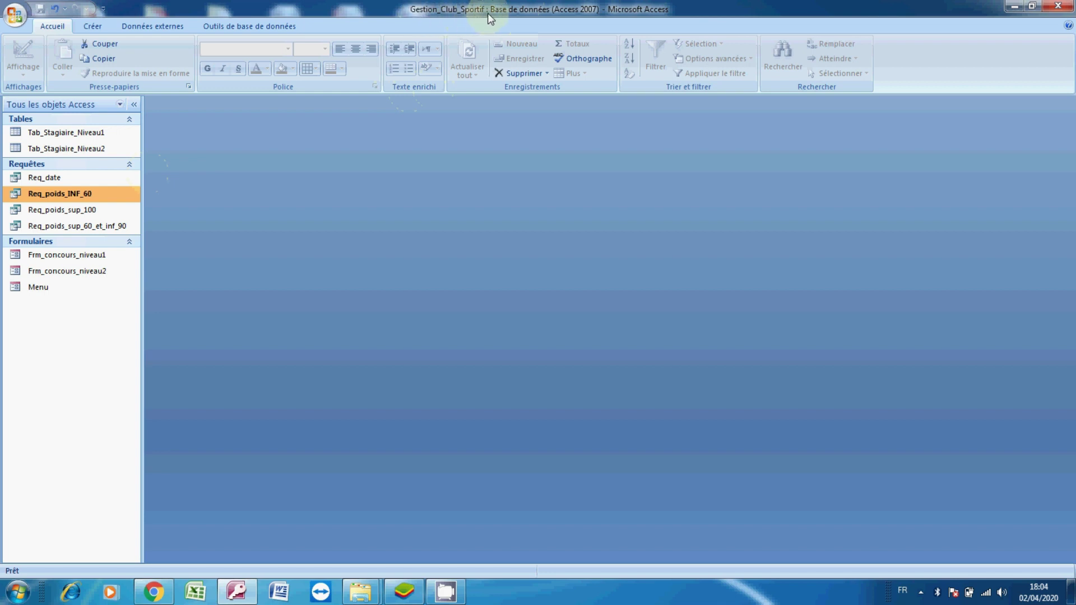
Examine the field structure of Tab_Stagiaire_Niveau1 and Tab_Stagiaire_Niveau2 in design view, closing each table.
right_click(97, 136)
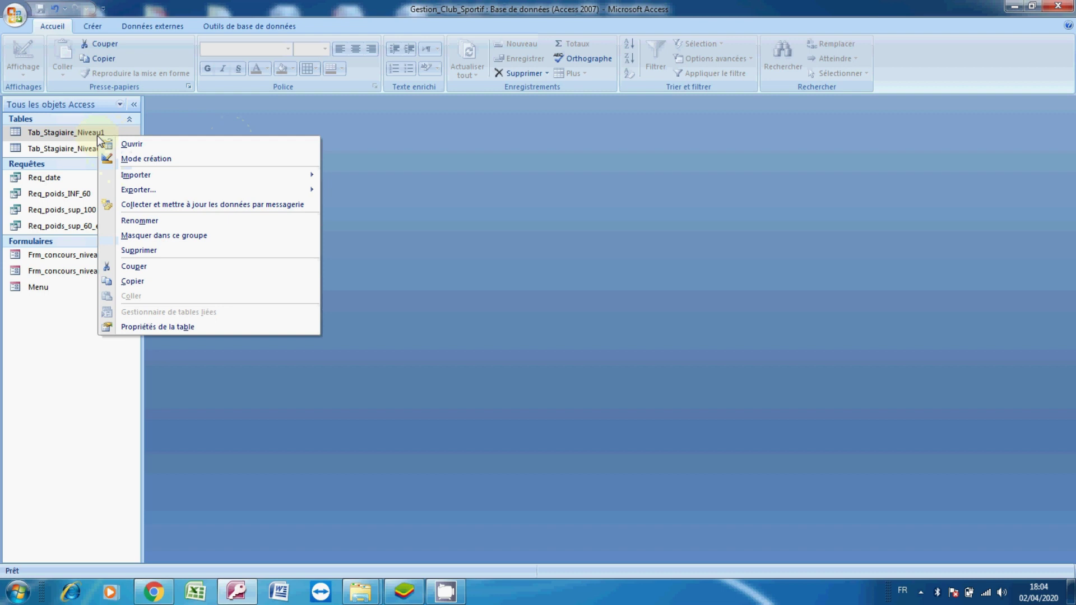
left_click(147, 158)
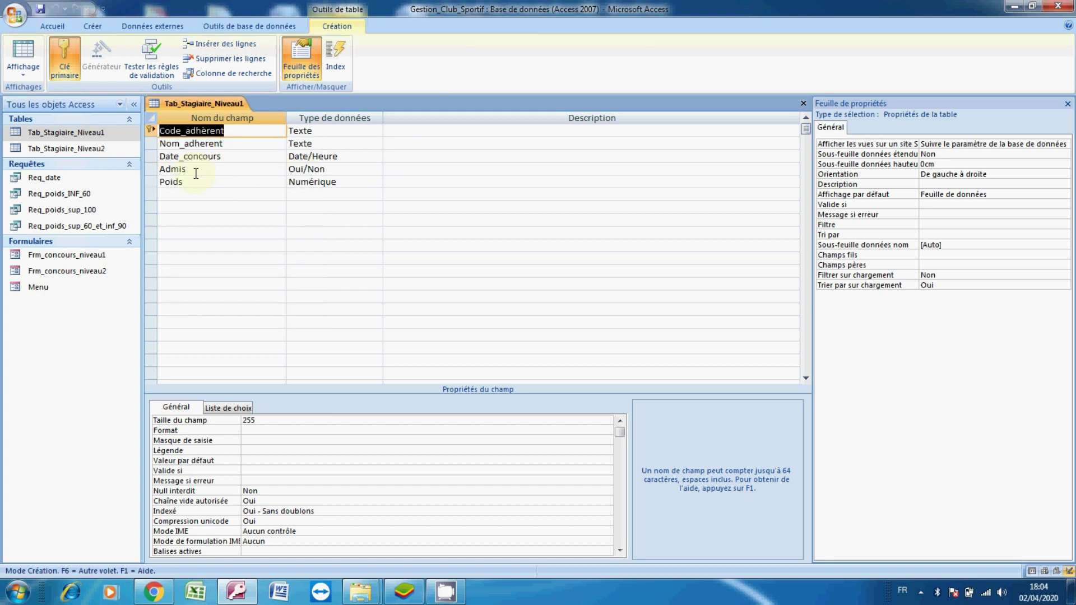
key("ctrl+w")
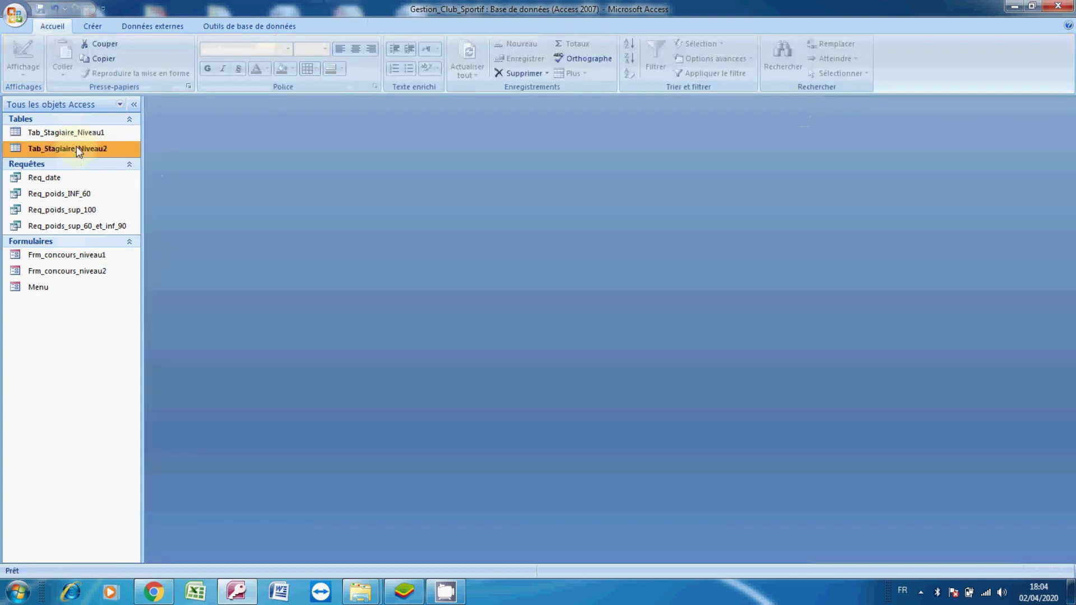
right_click(76, 147)
left_click(123, 171)
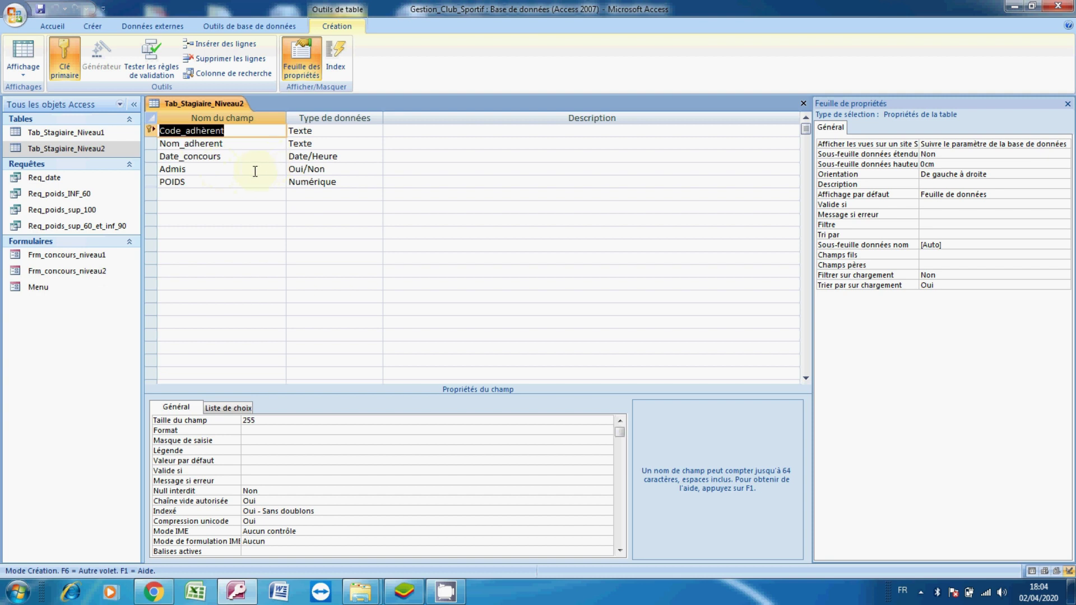
left_click(803, 104)
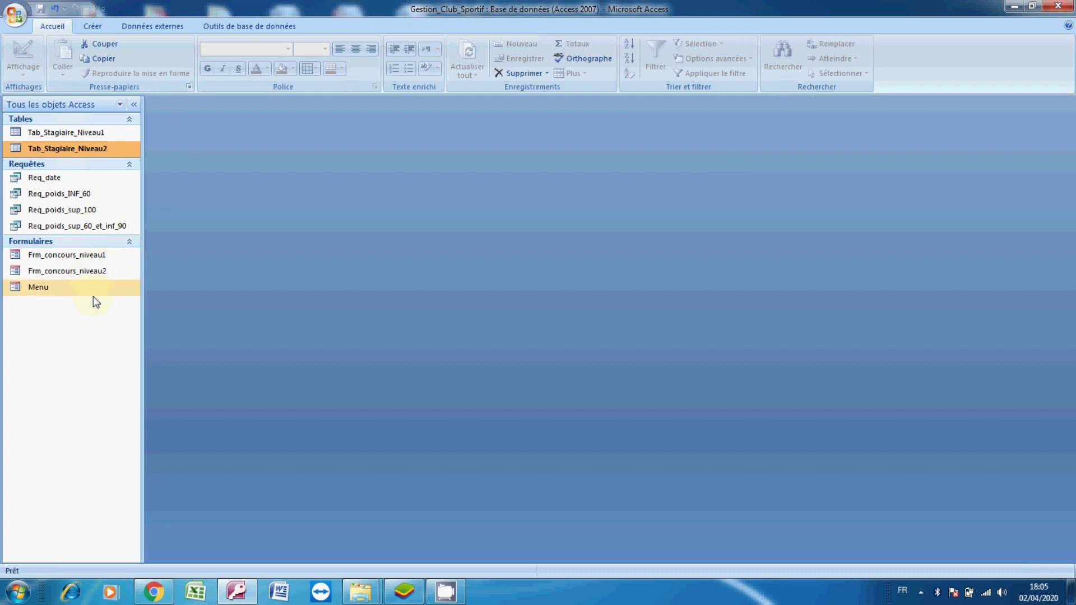
View the forms Frm_concours_niveau1 and Frm_concours_niveau2, closing each one, and select the Menu form.
double_click(88, 259)
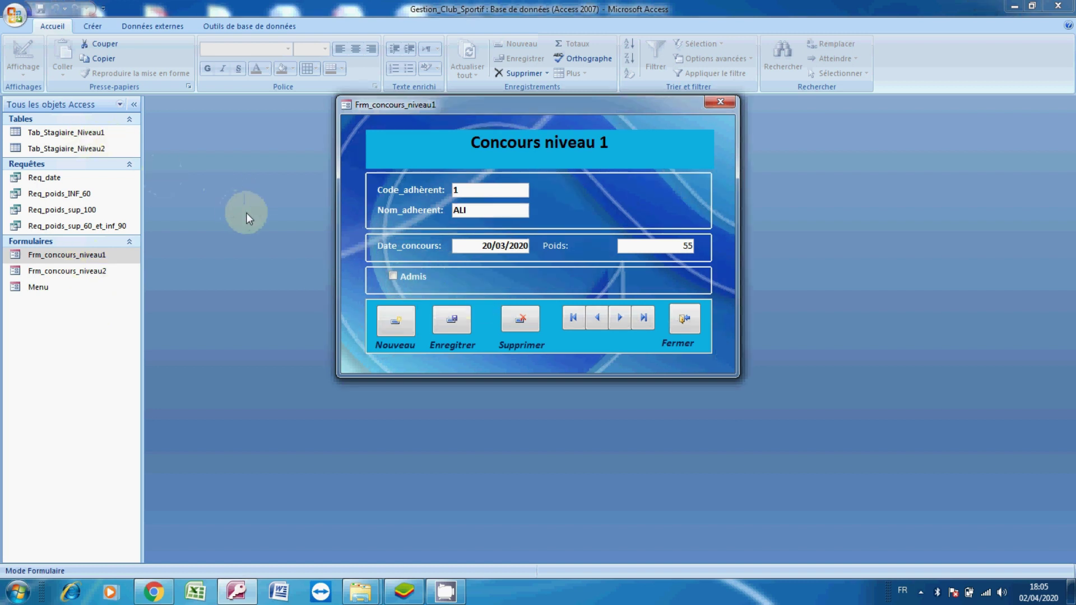
left_click(720, 102)
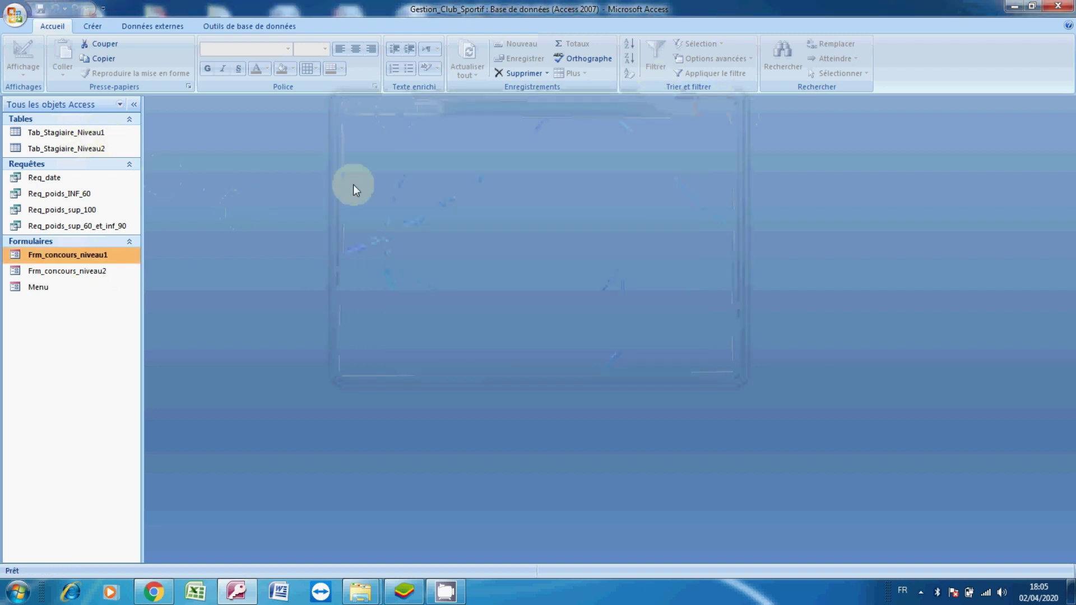
double_click(110, 271)
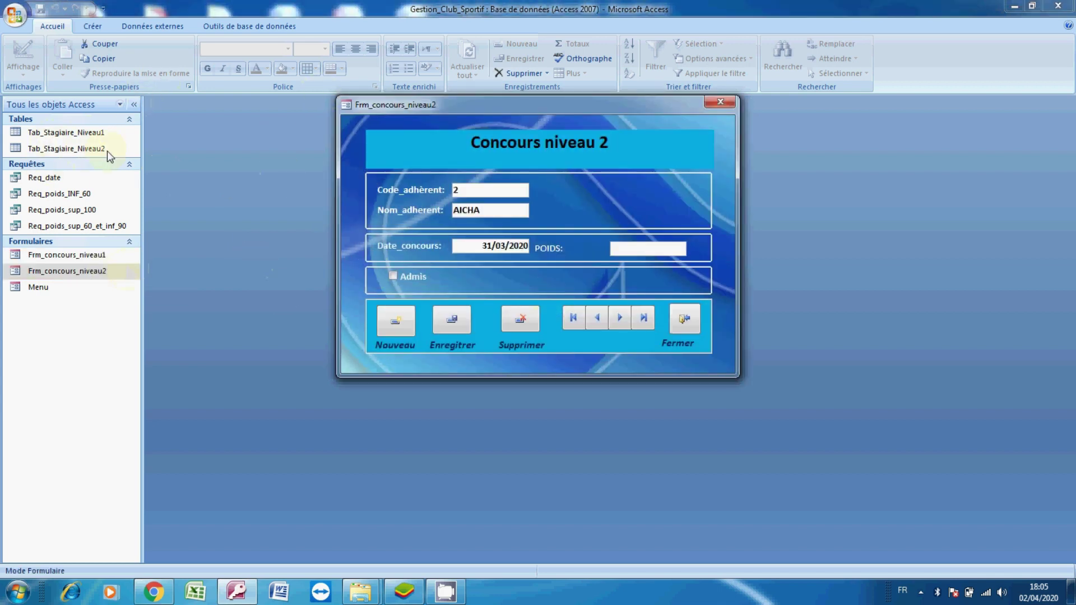
left_click(721, 103)
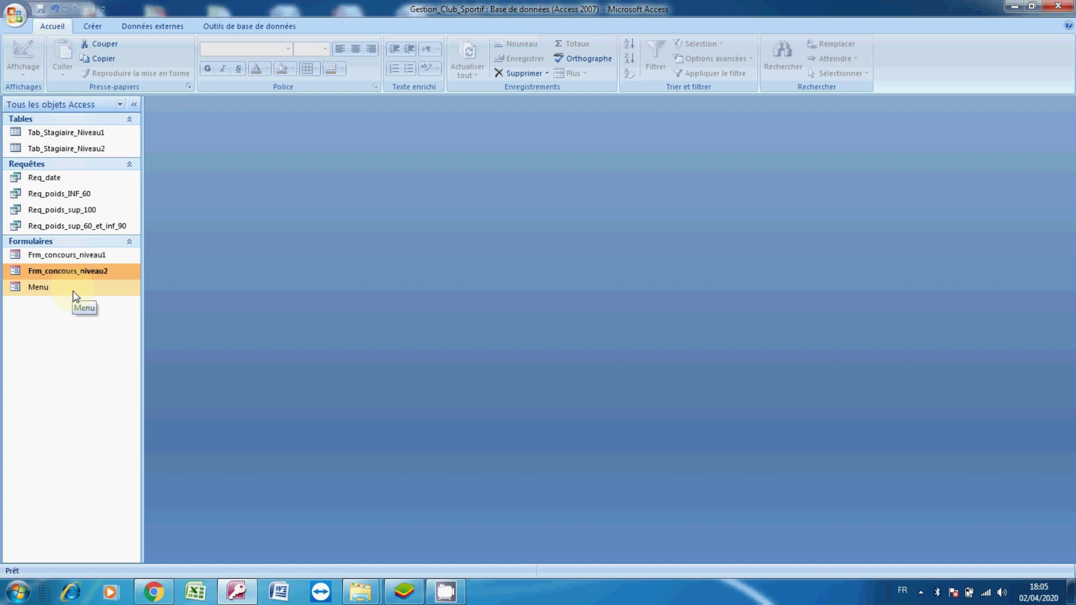
left_click(72, 288)
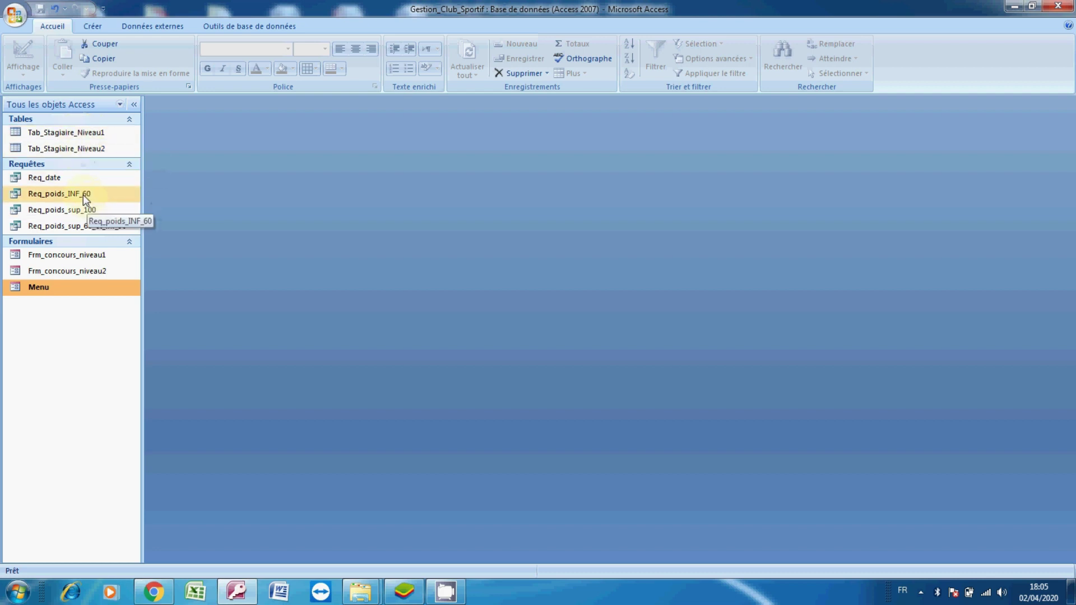
Examine the Date_concours criterion of Req_date in design view, widening its column enough to read it in full, and close the query.
right_click(68, 183)
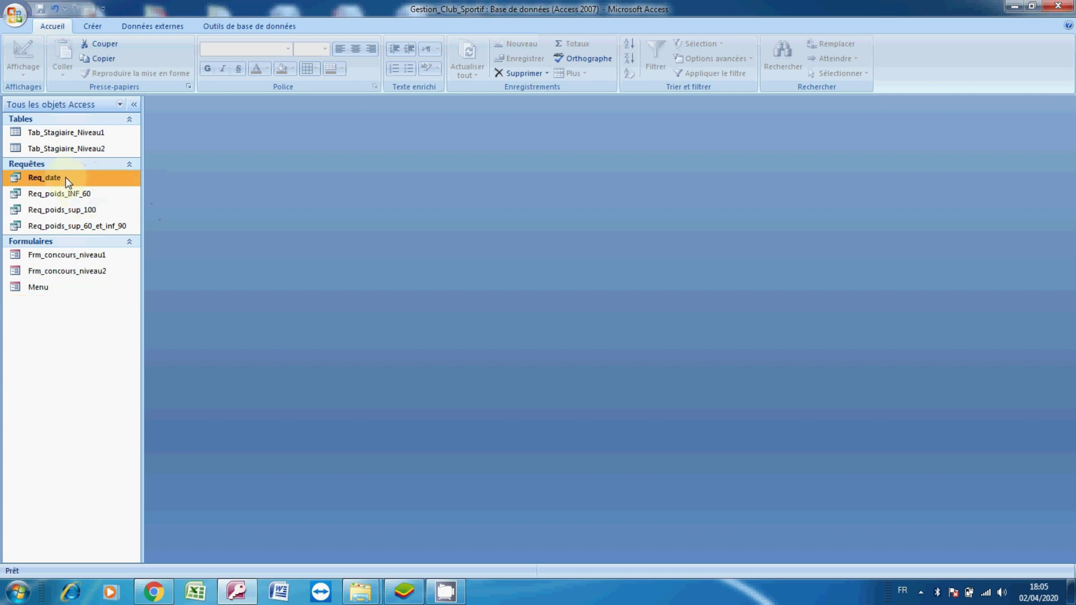
left_click(107, 201)
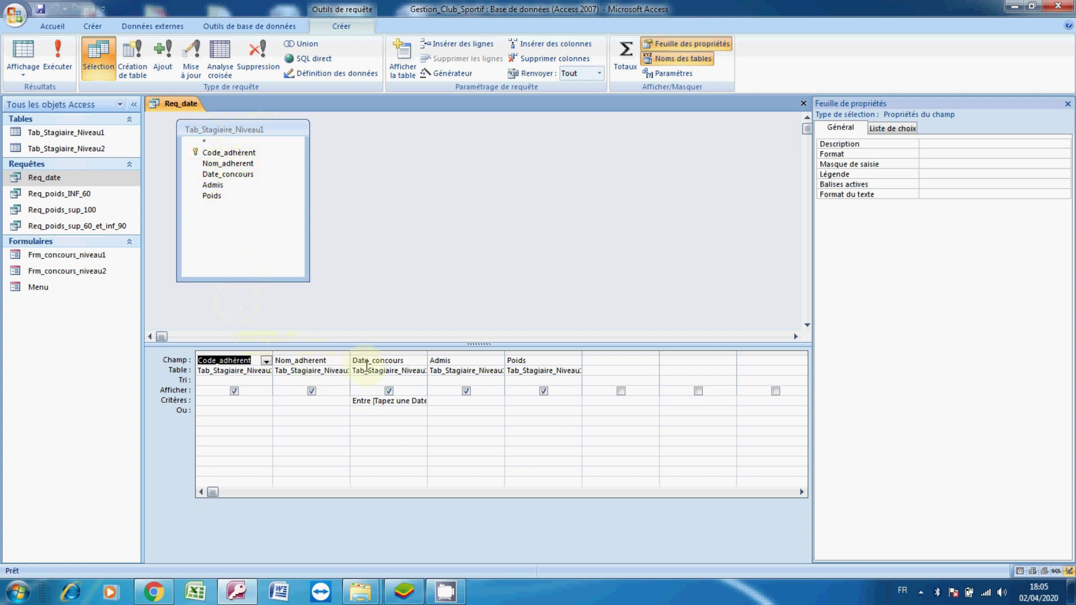
left_click_drag(428, 352, 504, 352)
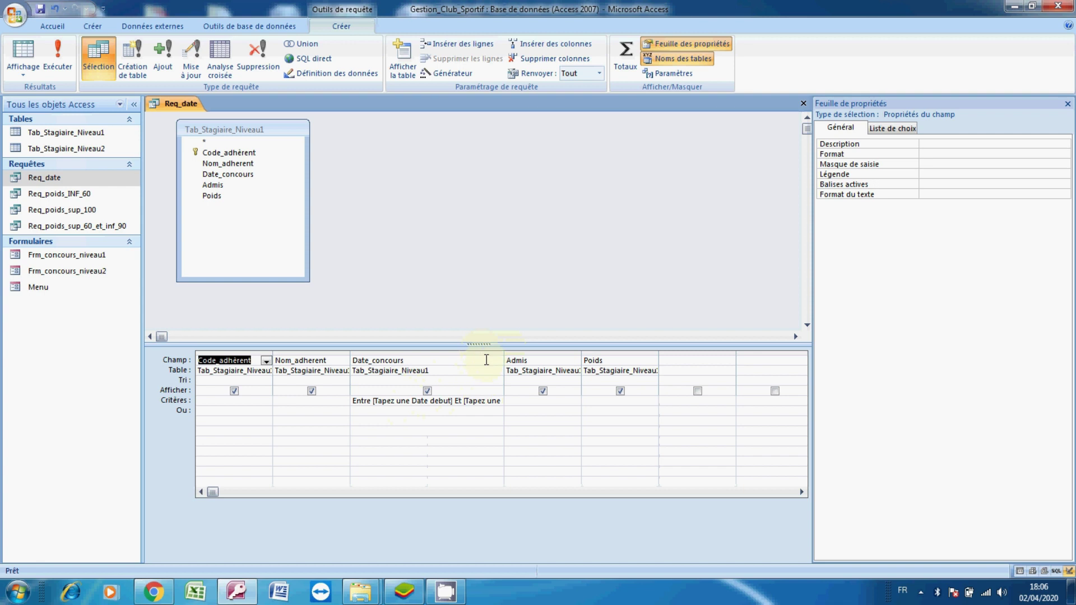
left_click_drag(503, 353, 551, 354)
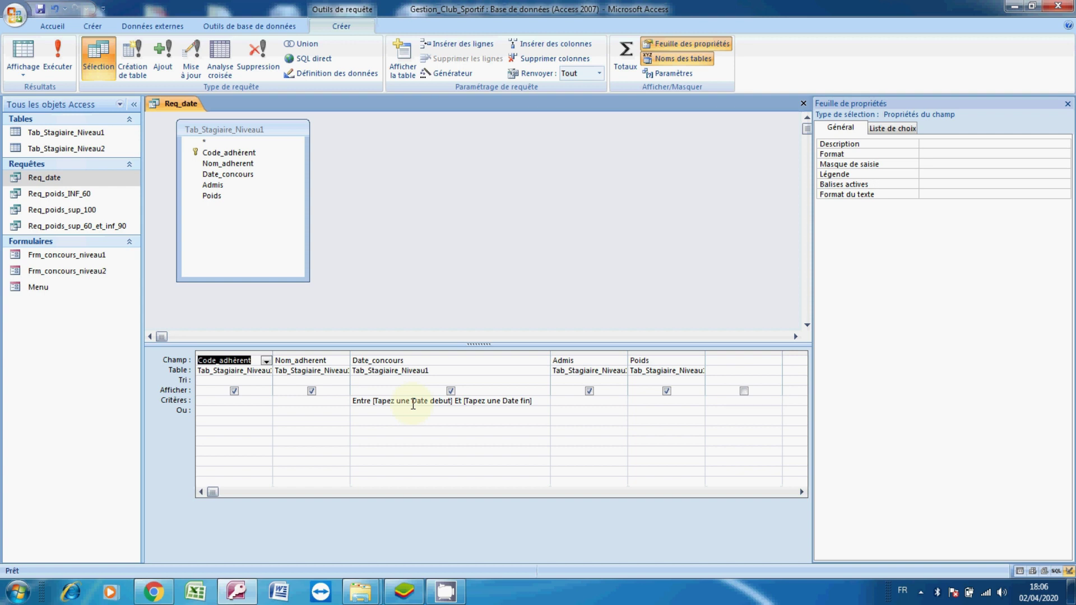
left_click(804, 104)
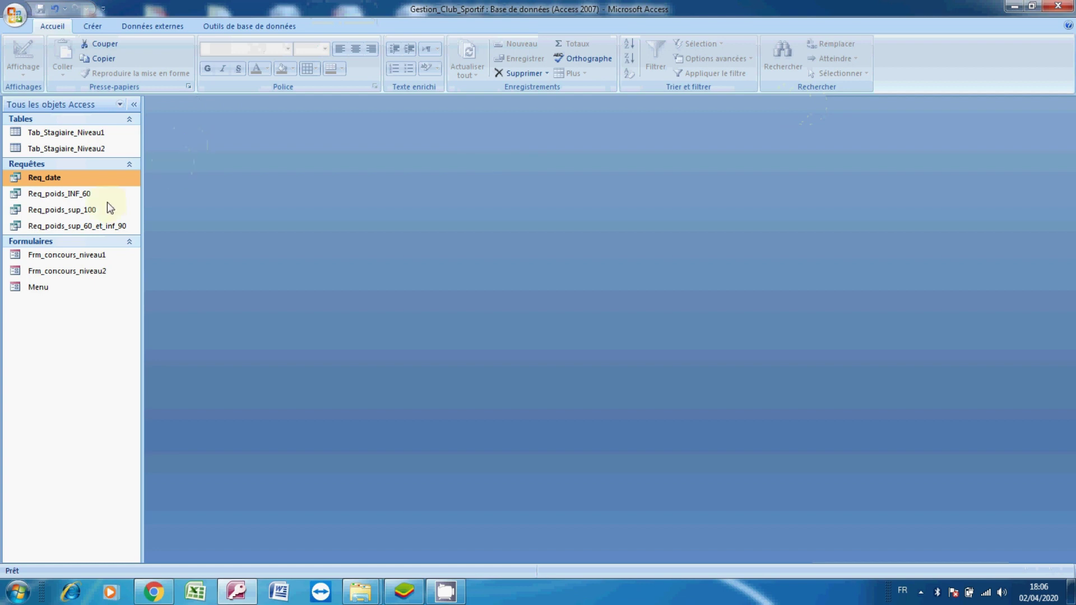
Examine the Poids criterion of Req_poids_INF_60 in design view and close the query.
left_click(93, 196)
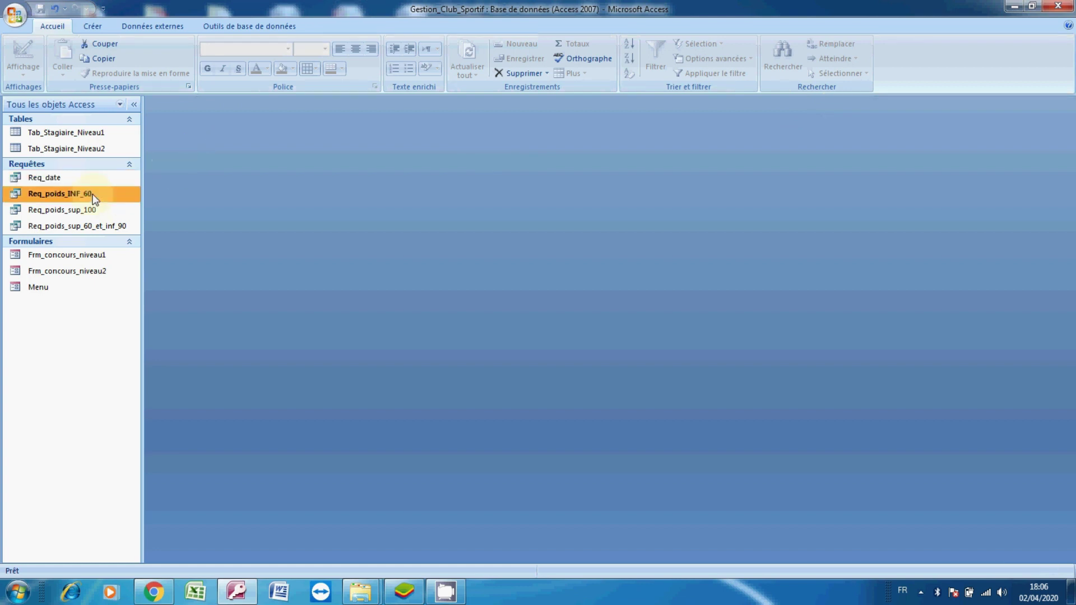
right_click(93, 194)
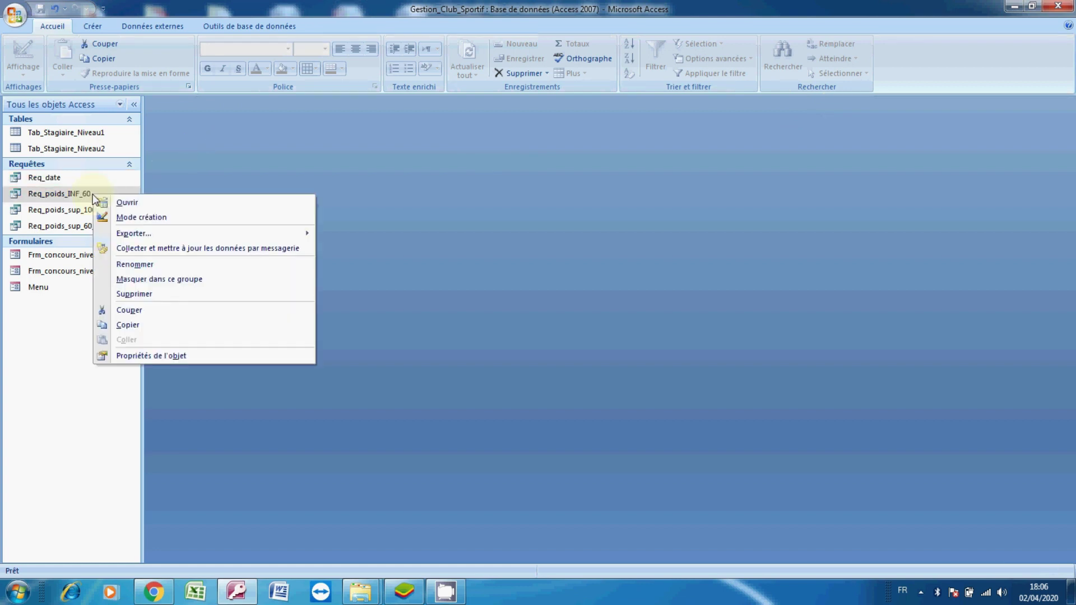
left_click(140, 216)
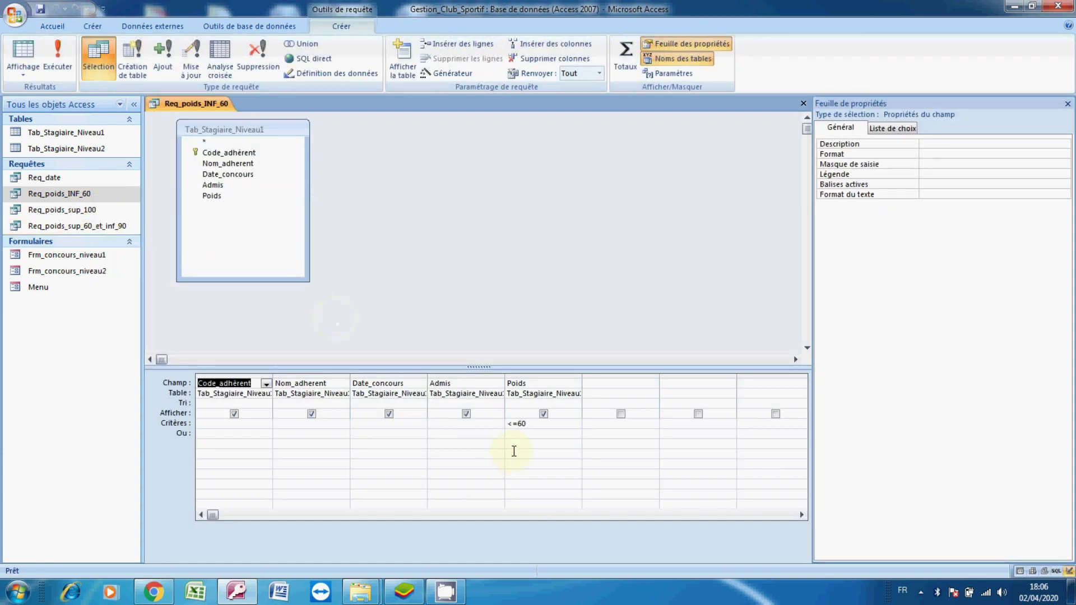
left_click(515, 424)
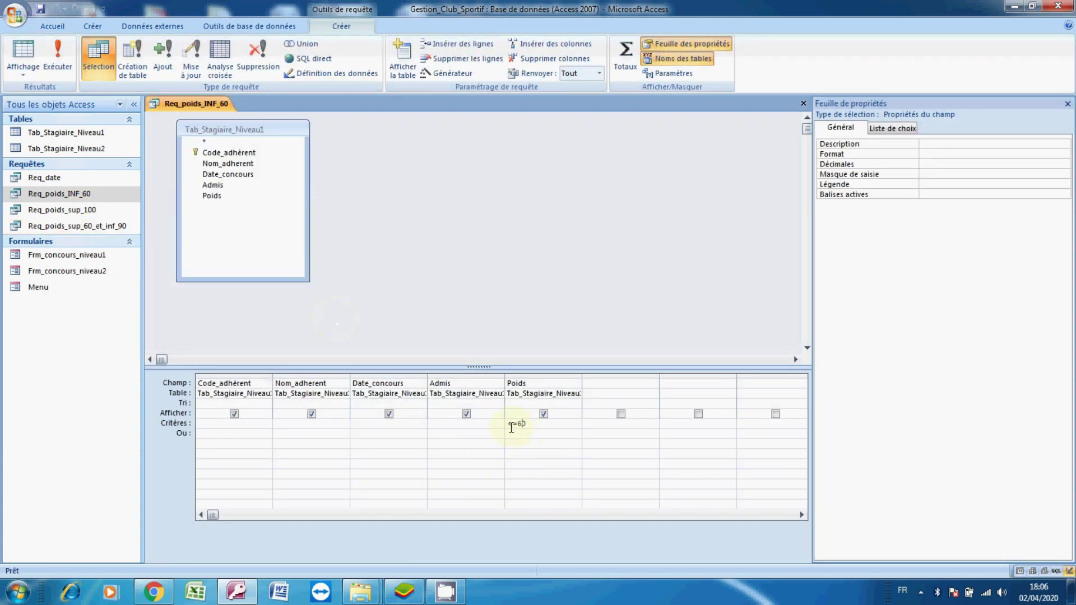
left_click(802, 102)
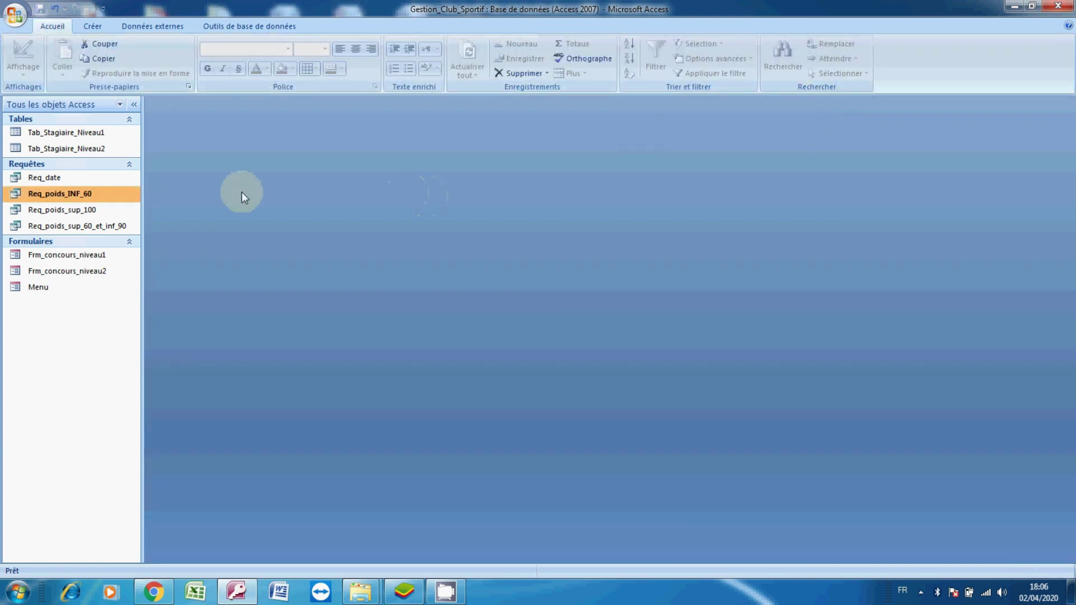
Examine the Poids criteria of Req_poids_sup_100 and Req_poids_sup_60_et_inf_90 in design view, closing each query.
right_click(115, 209)
left_click(163, 228)
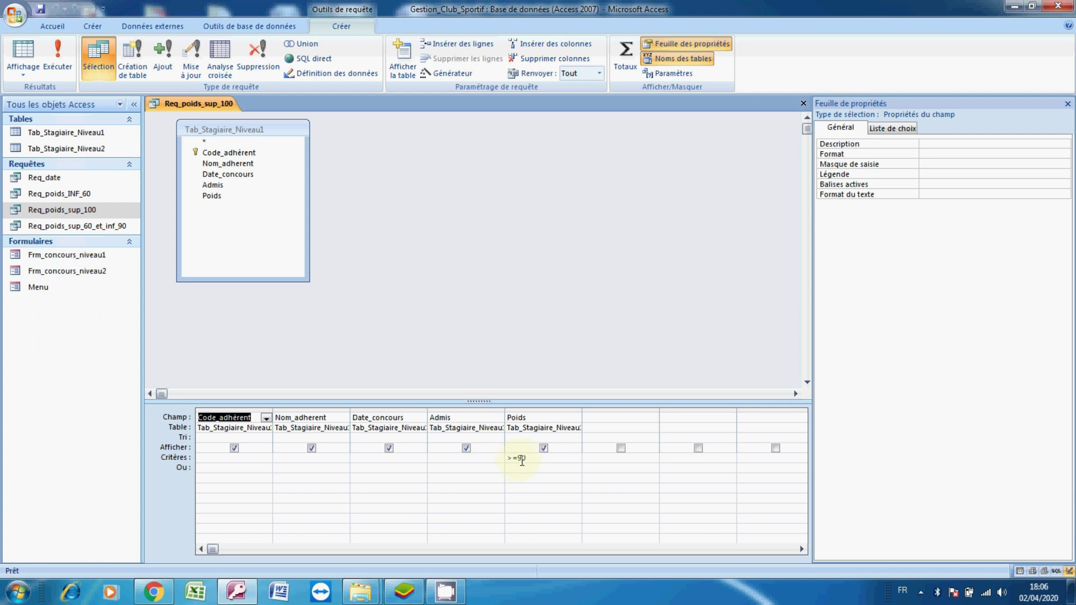
left_click(804, 103)
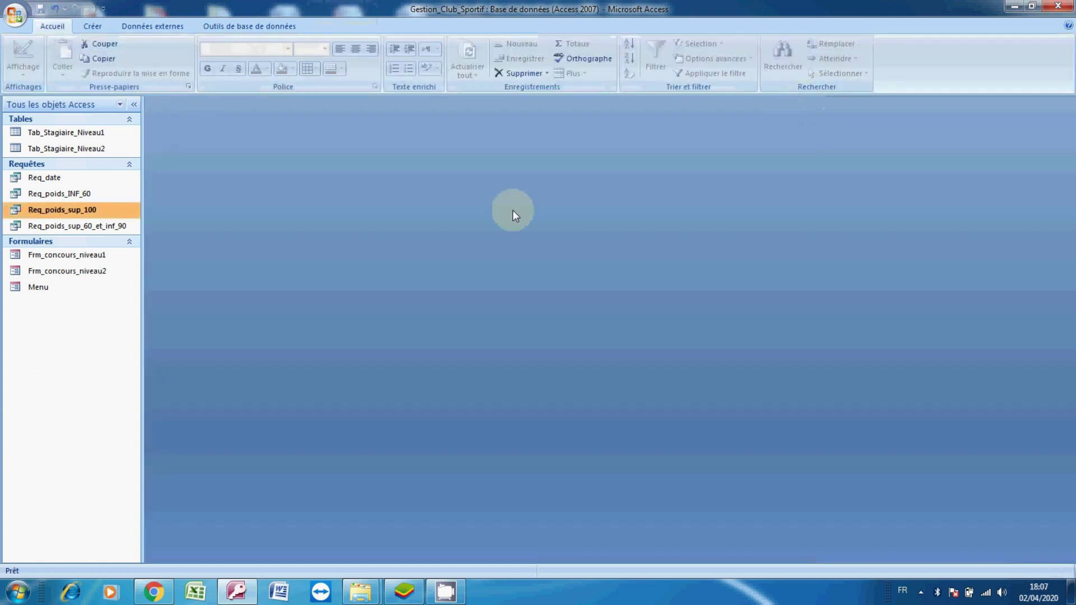
right_click(126, 227)
left_click(178, 252)
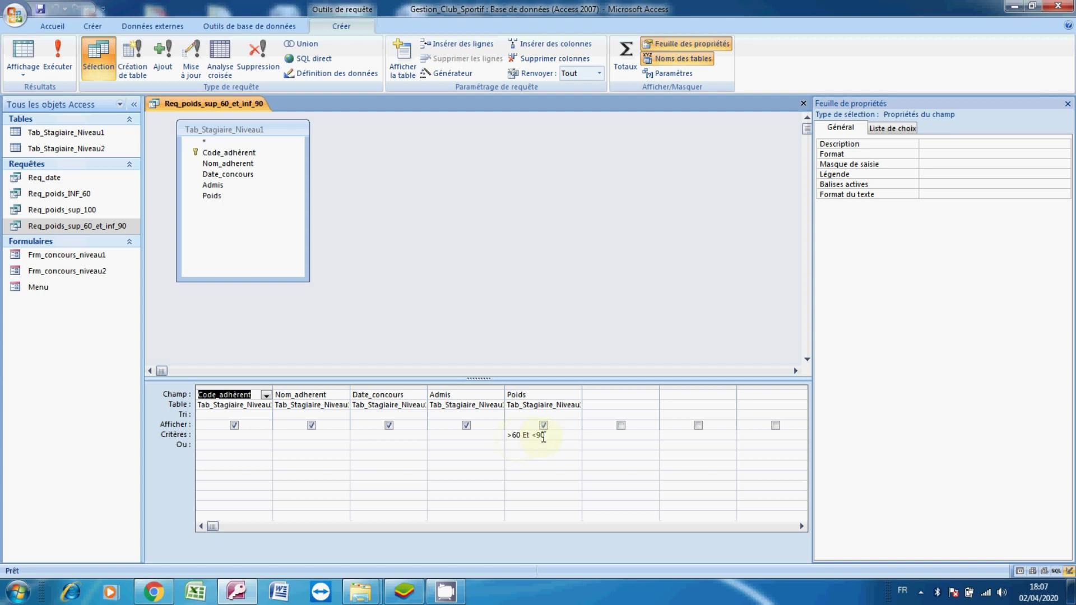
left_click(803, 103)
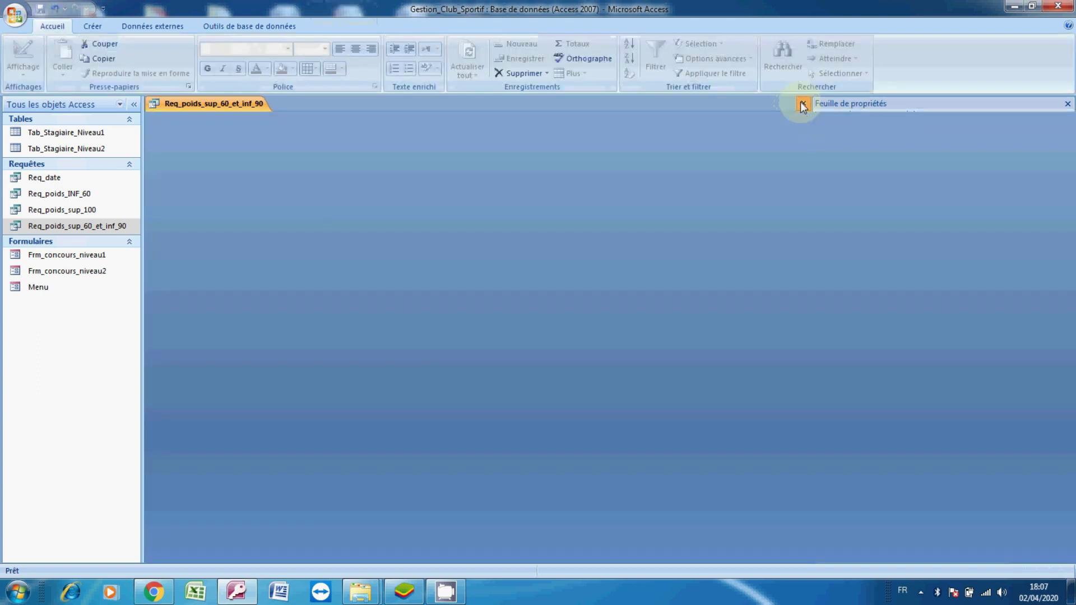
Rename the query Req_poids_sup_100 as Req_poids_sup_90.
left_click(106, 215)
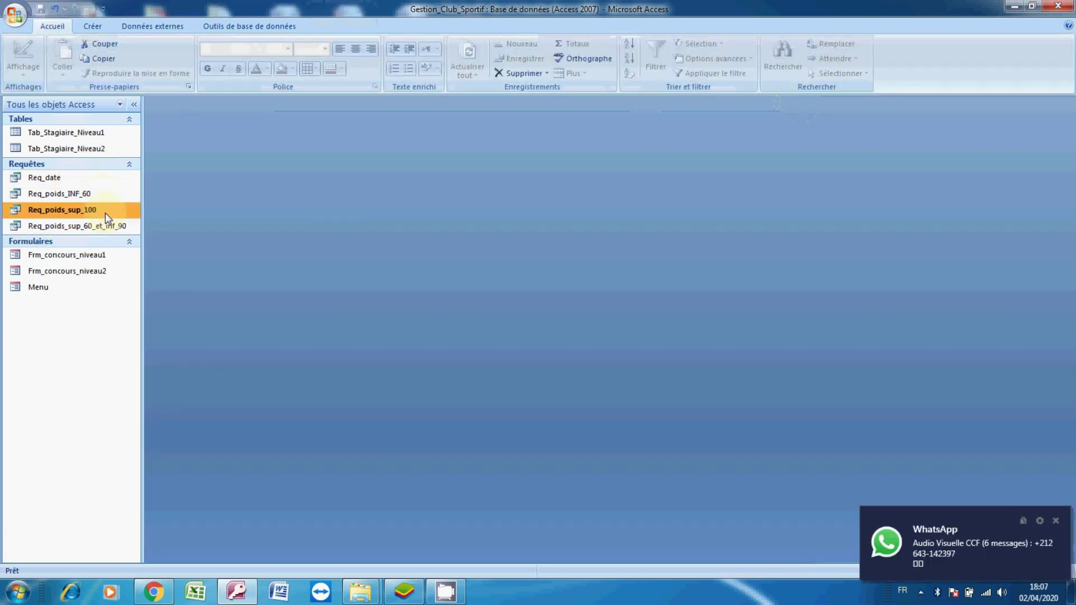
key("F2")
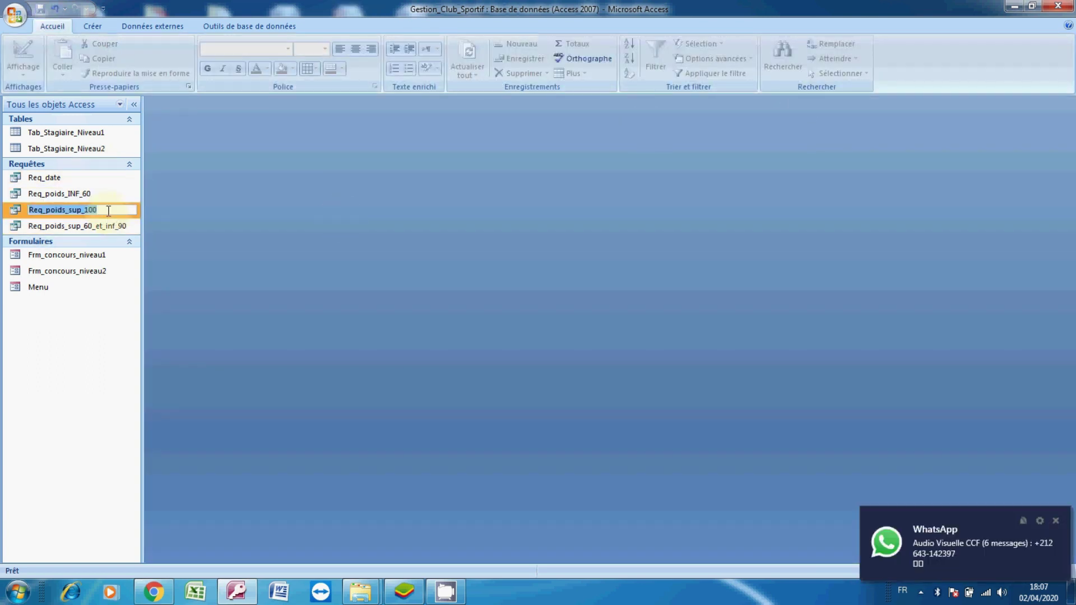
left_click(109, 211)
key("BackSpace")
key("BackSpace")
type("çà")
key("BackSpace")
key("BackSpace")
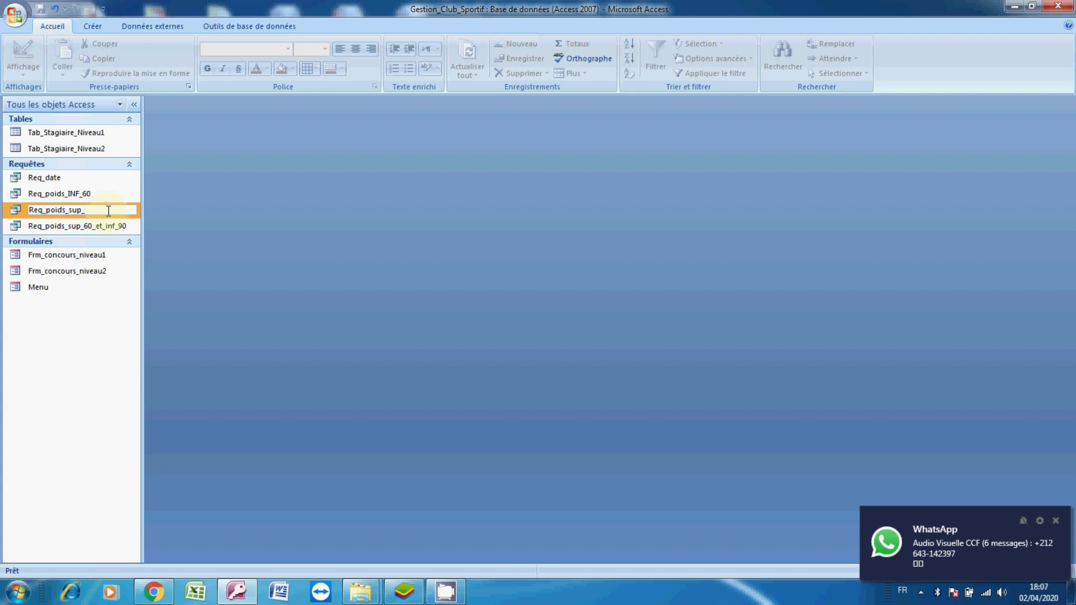
type("çà")
key("BackSpace")
key("BackSpace")
type("90")
left_click(197, 275)
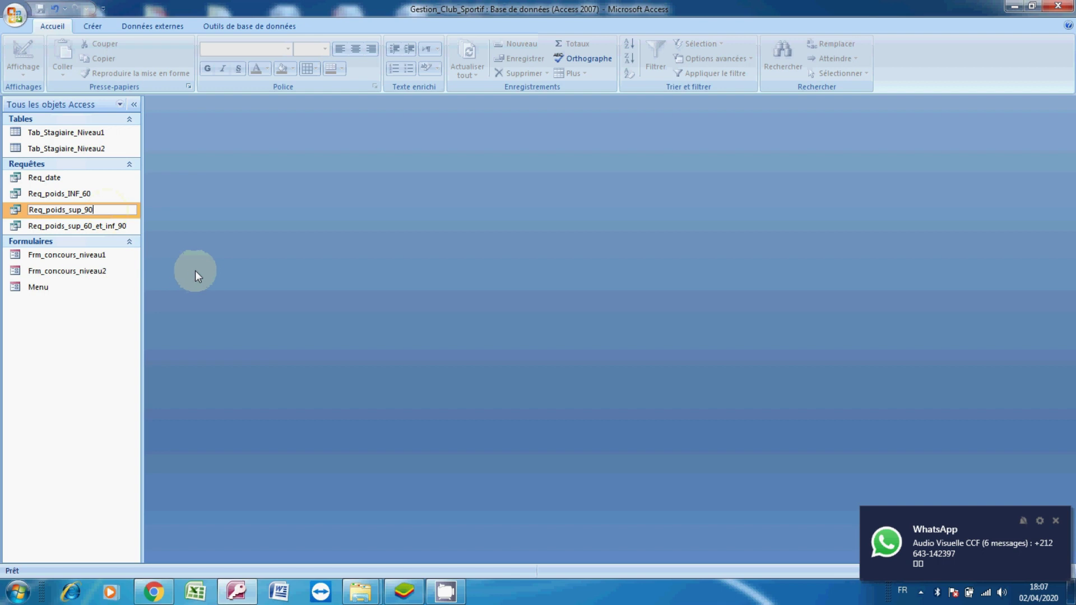
left_click(107, 197)
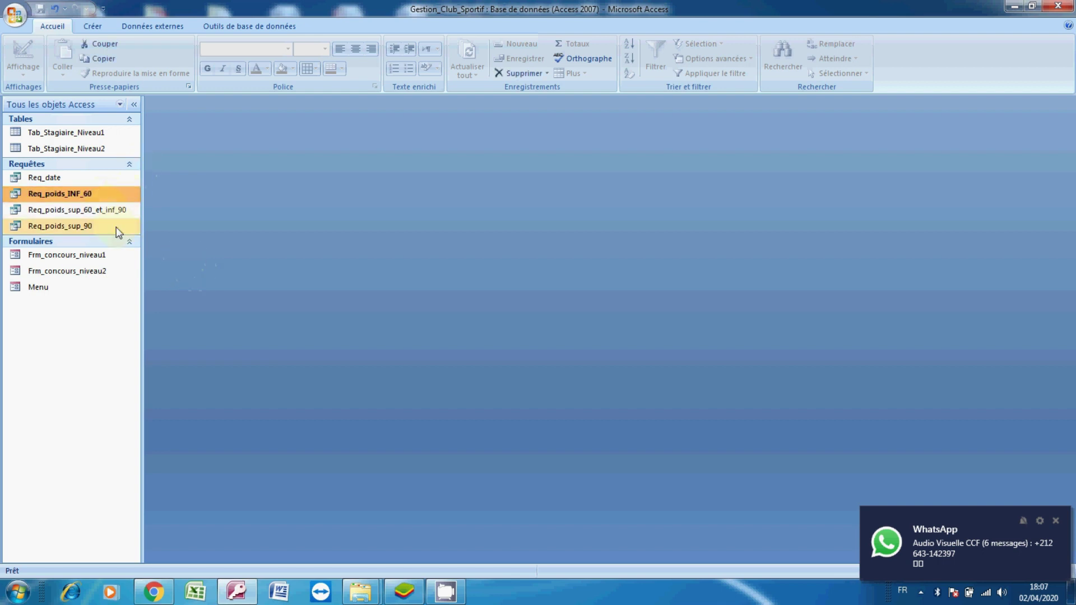
Start a new report with the Report Wizard and choose the query Req_date as its source.
left_click(97, 27)
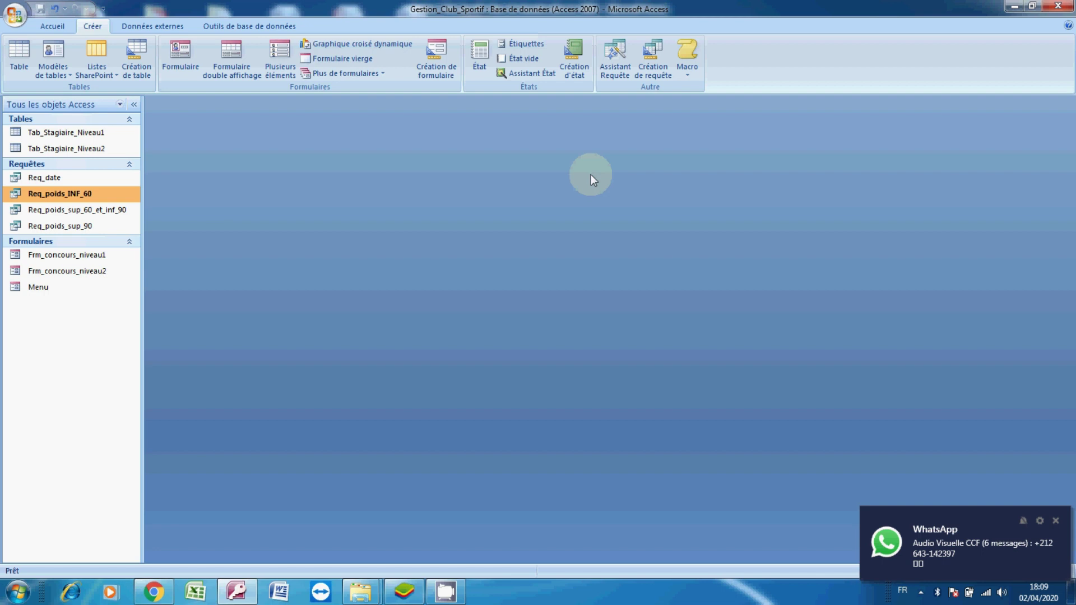
key("Caps_Lock")
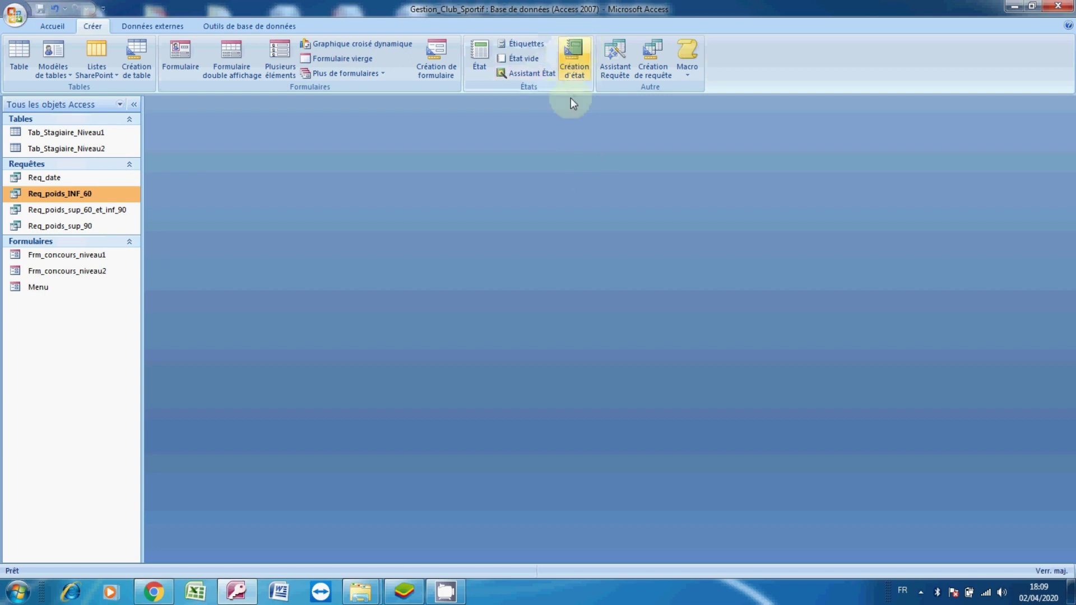
left_click(577, 64)
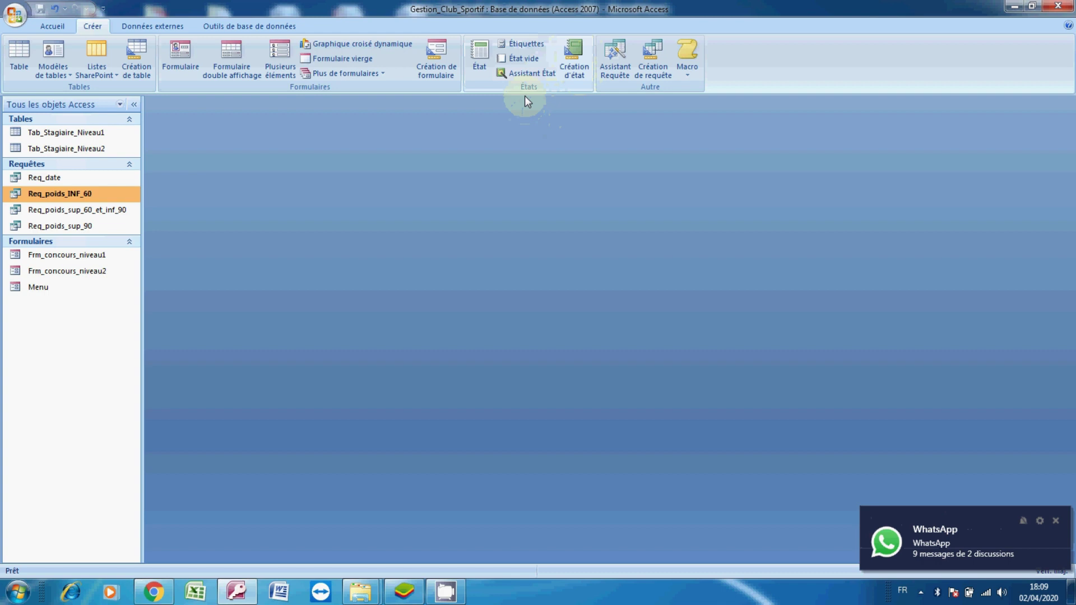
left_click(520, 74)
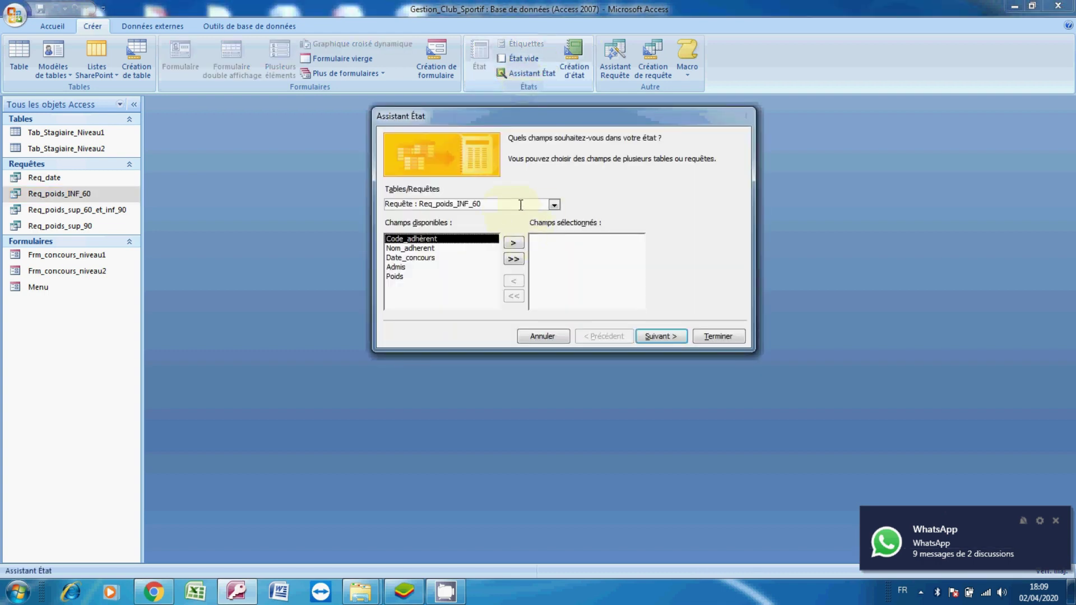
left_click(554, 206)
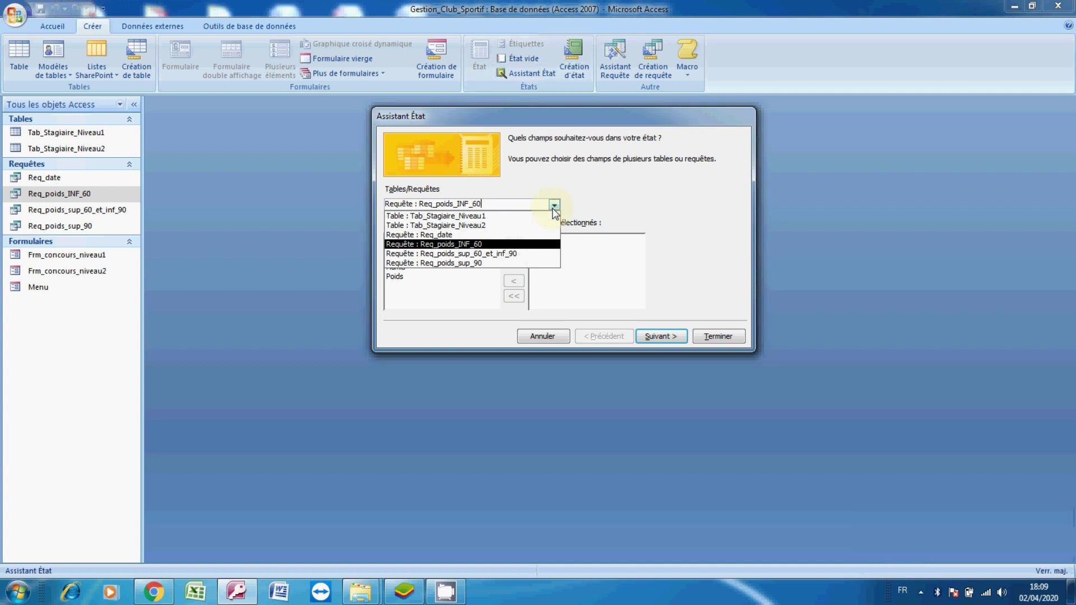
left_click(450, 236)
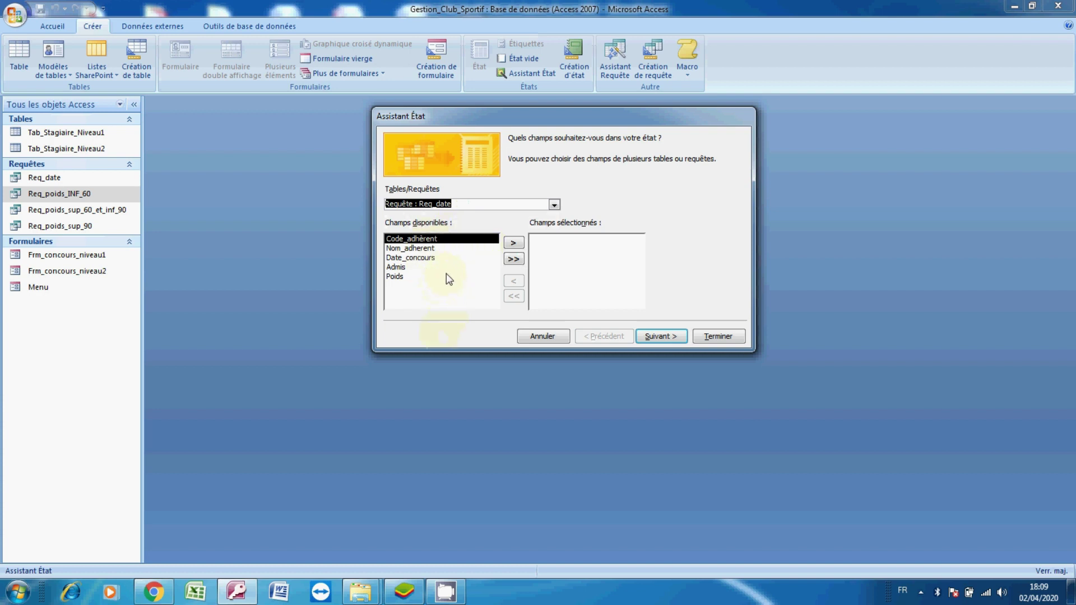
left_click(513, 258)
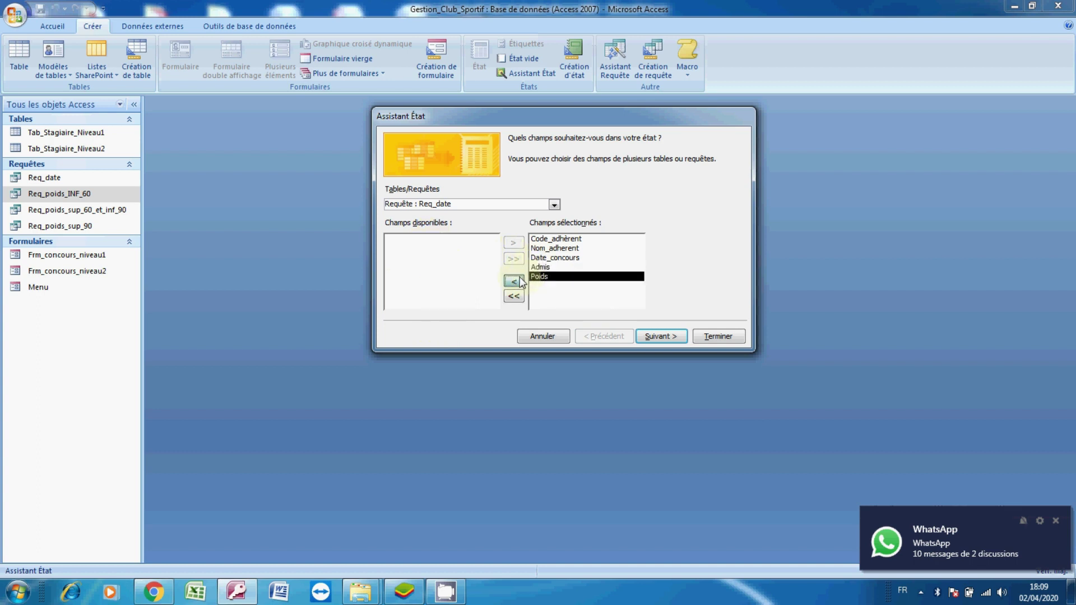
left_click(514, 282)
left_click(543, 248)
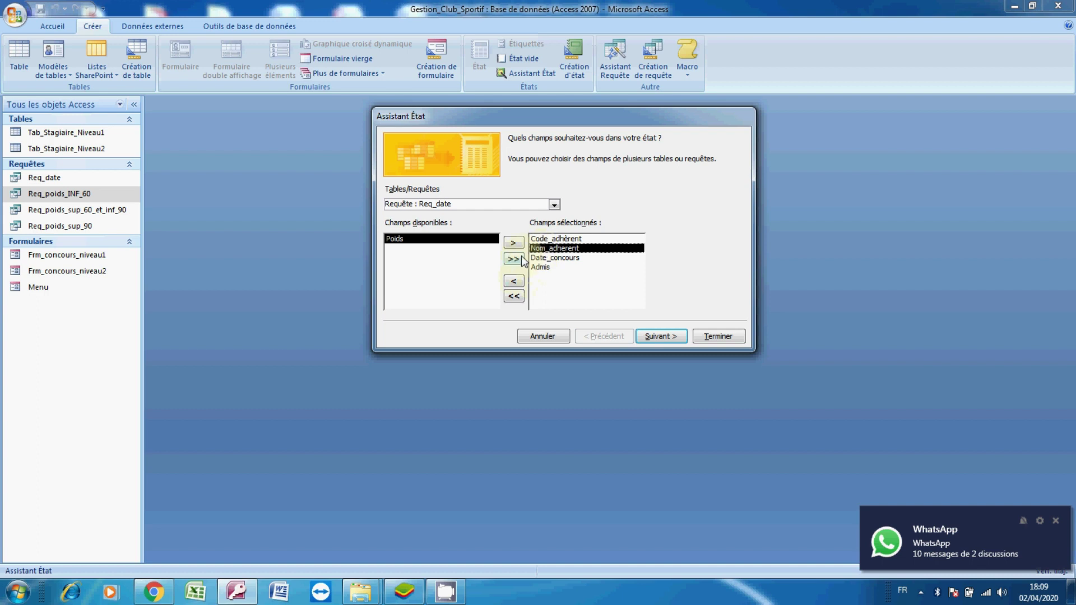
left_click(514, 281)
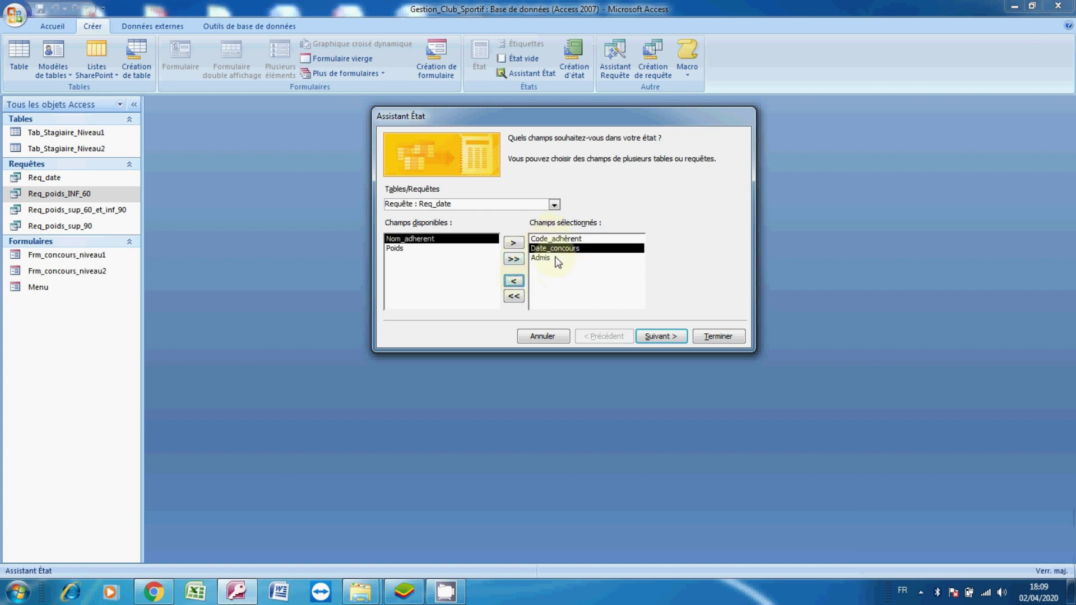
left_click(512, 297)
Include all the fields of Req_date in the report, with no grouping level and no sort order.
left_click(514, 259)
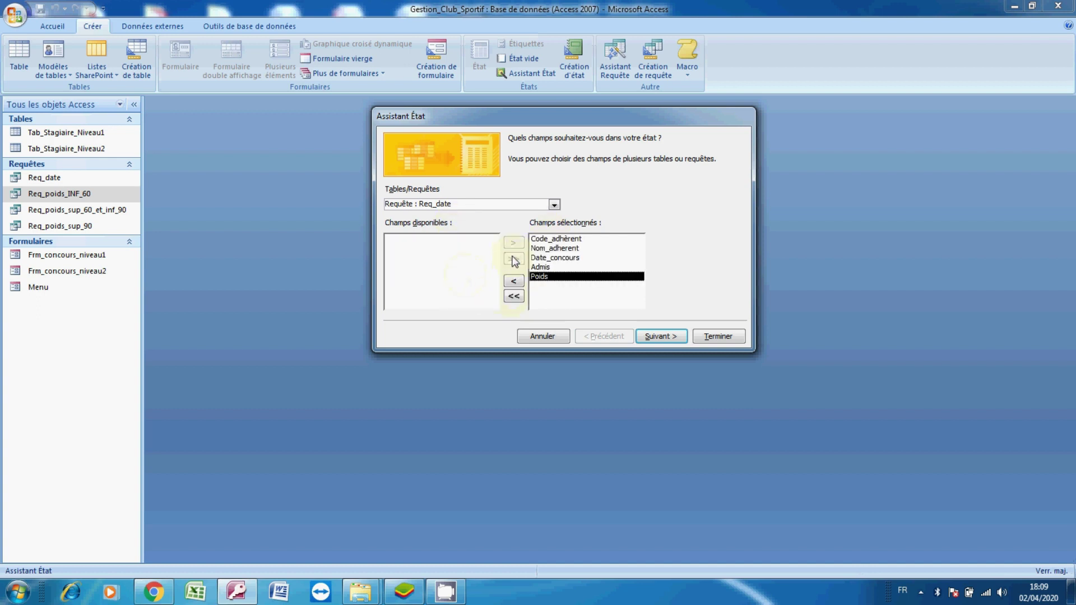
left_click(644, 333)
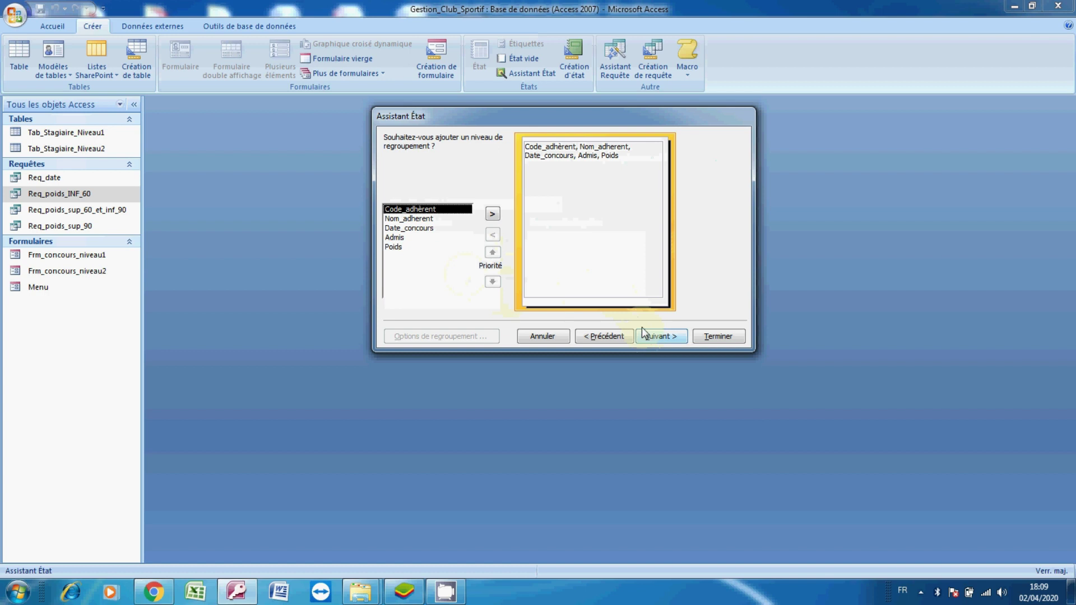
left_click(671, 337)
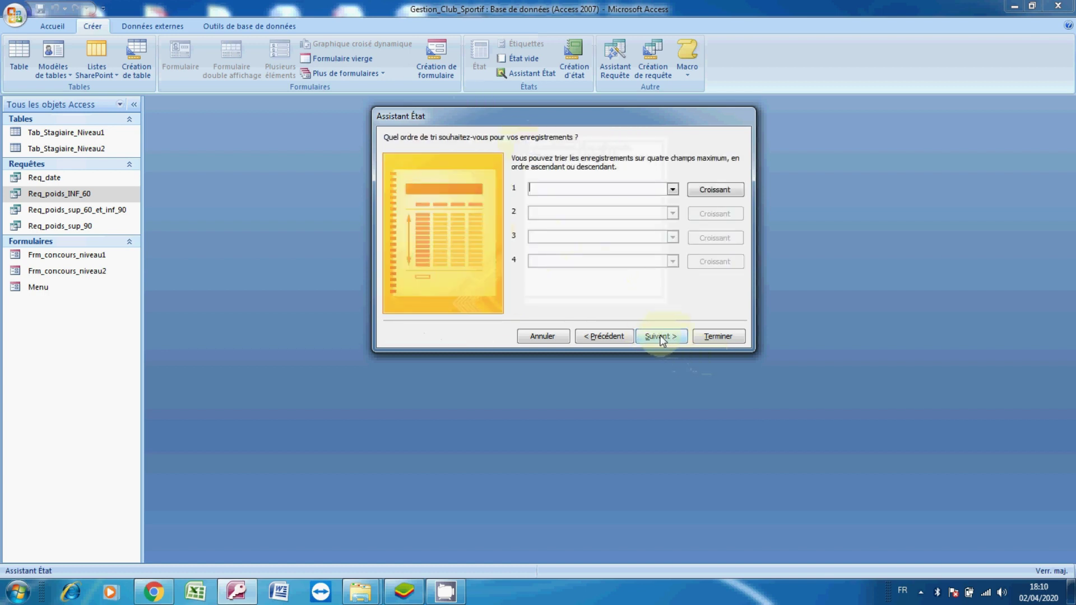
left_click(662, 338)
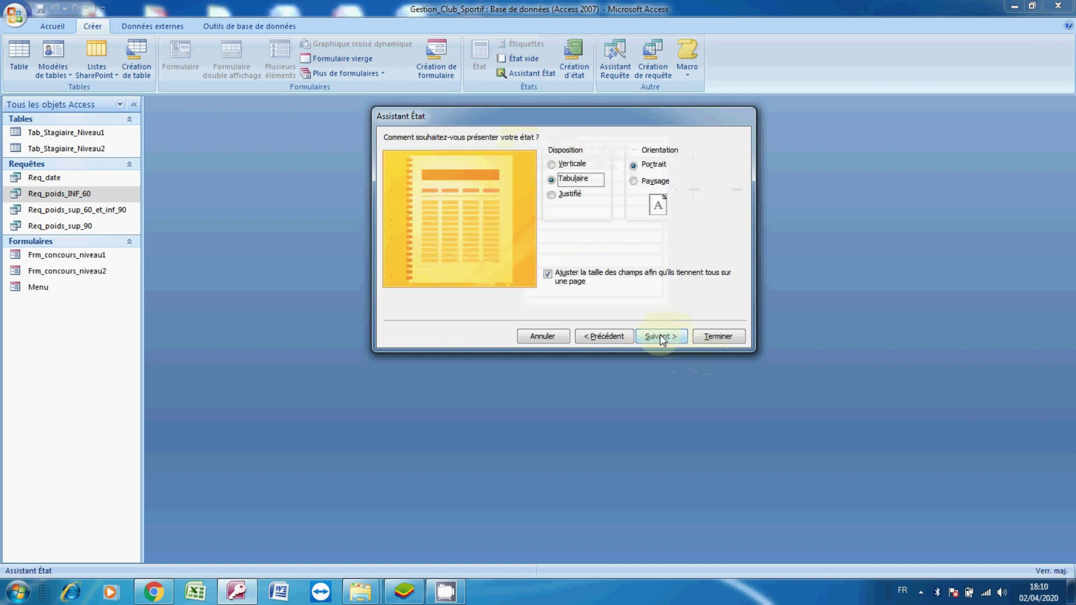
Compare the Verticale, Tabulaire and Justifié layouts and choose Verticale for the report.
left_click(571, 163)
left_click(574, 181)
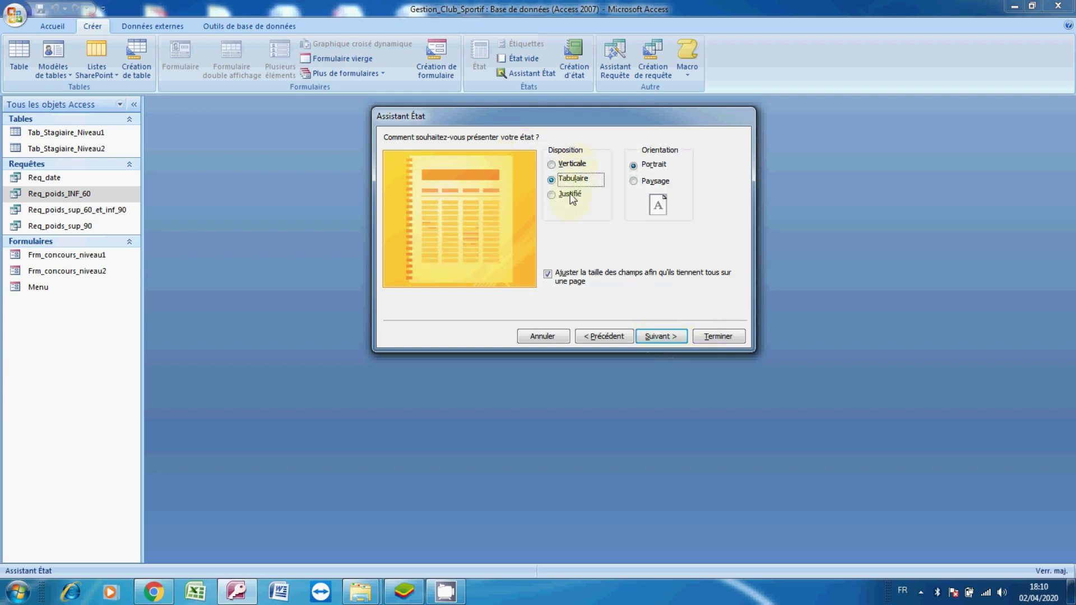
left_click(571, 195)
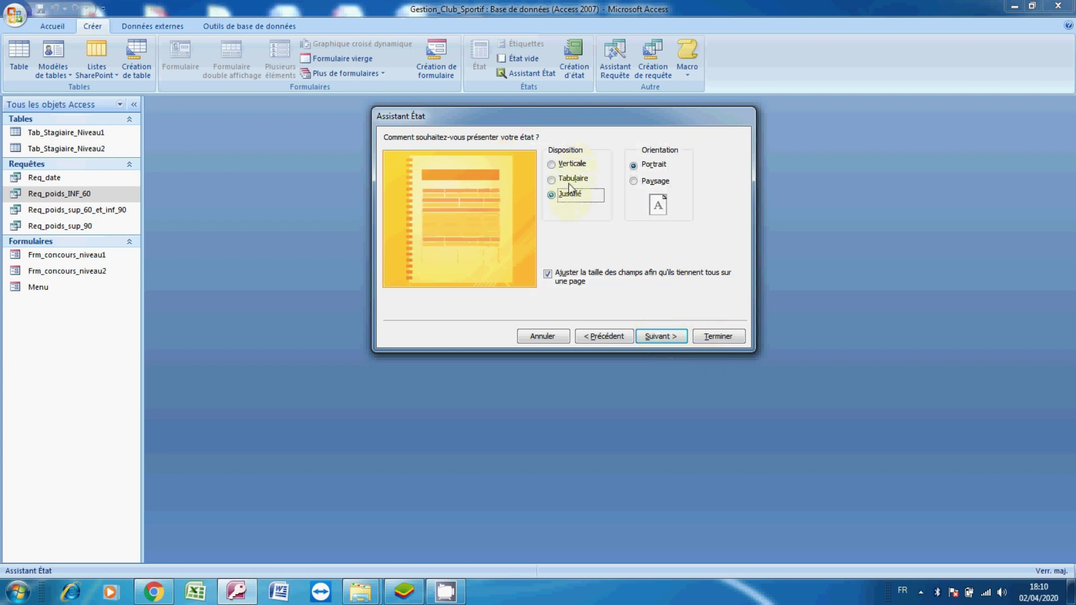
left_click(567, 178)
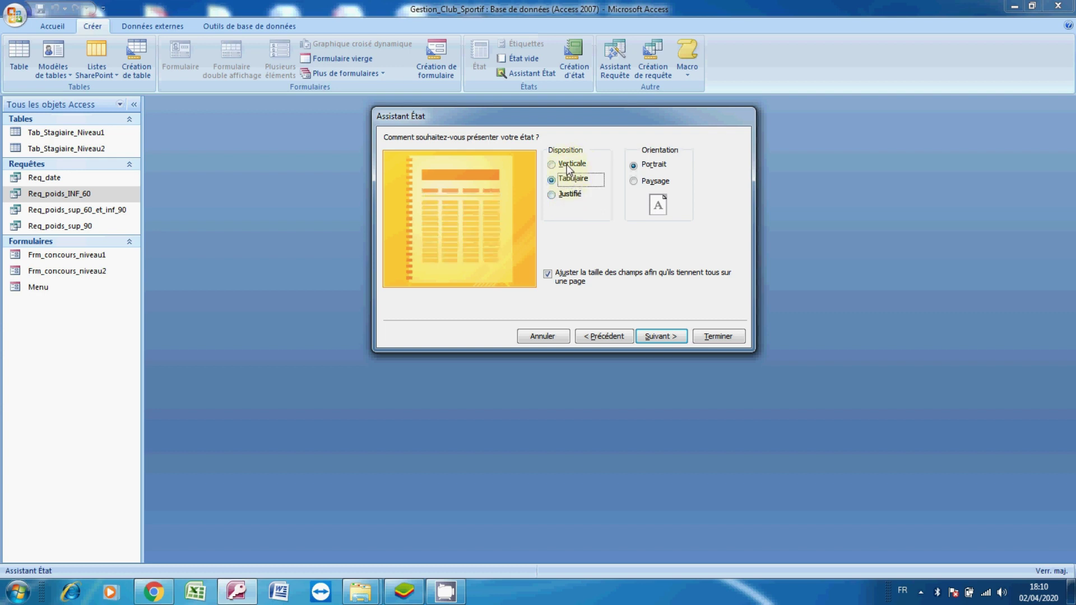
left_click(566, 163)
left_click(570, 195)
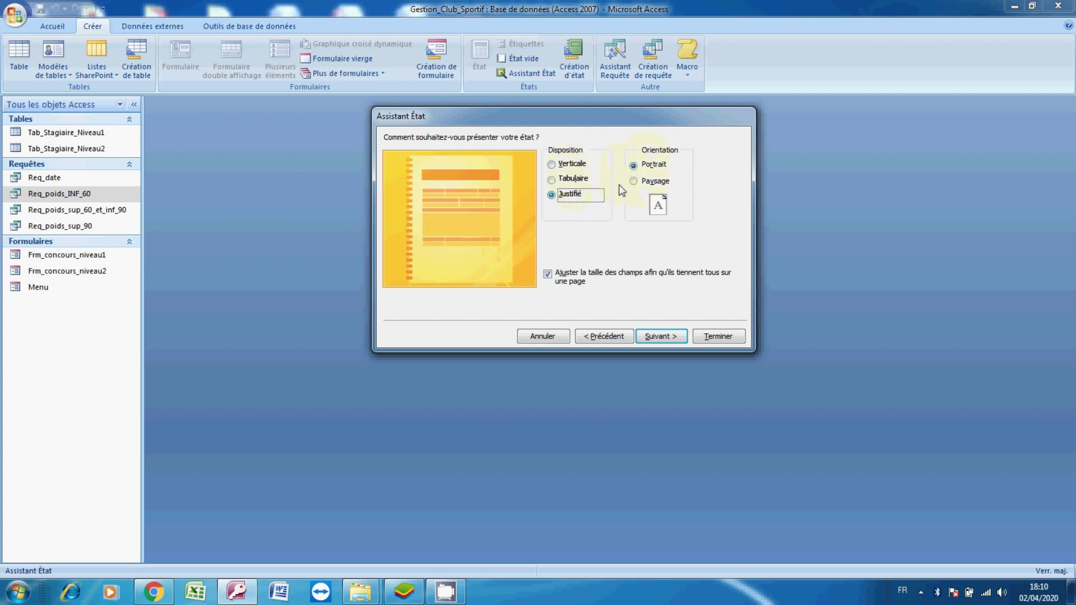
left_click(588, 179)
left_click(583, 164)
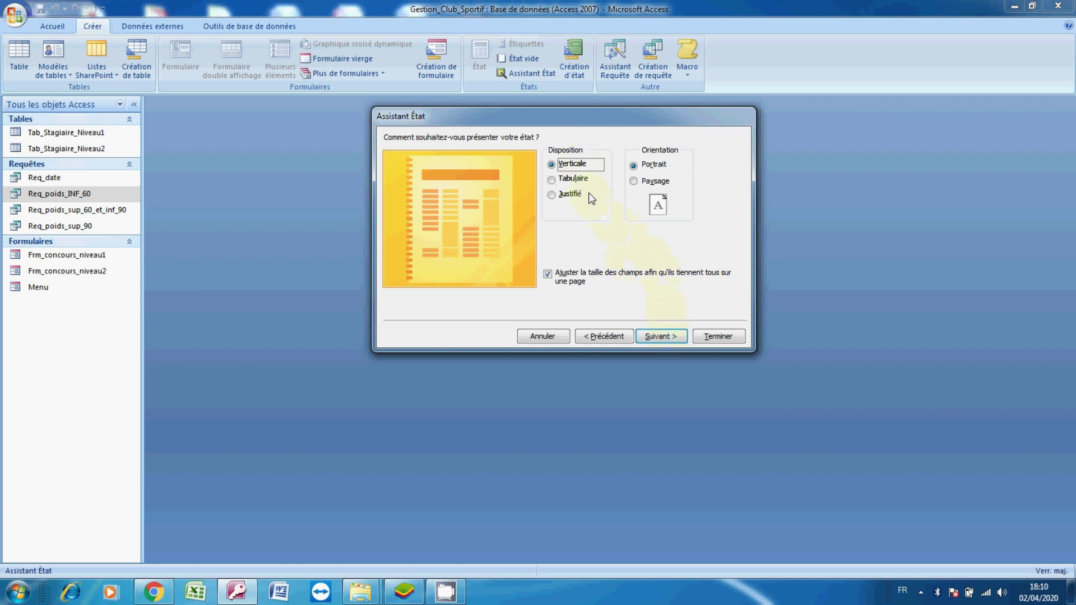
left_click(662, 337)
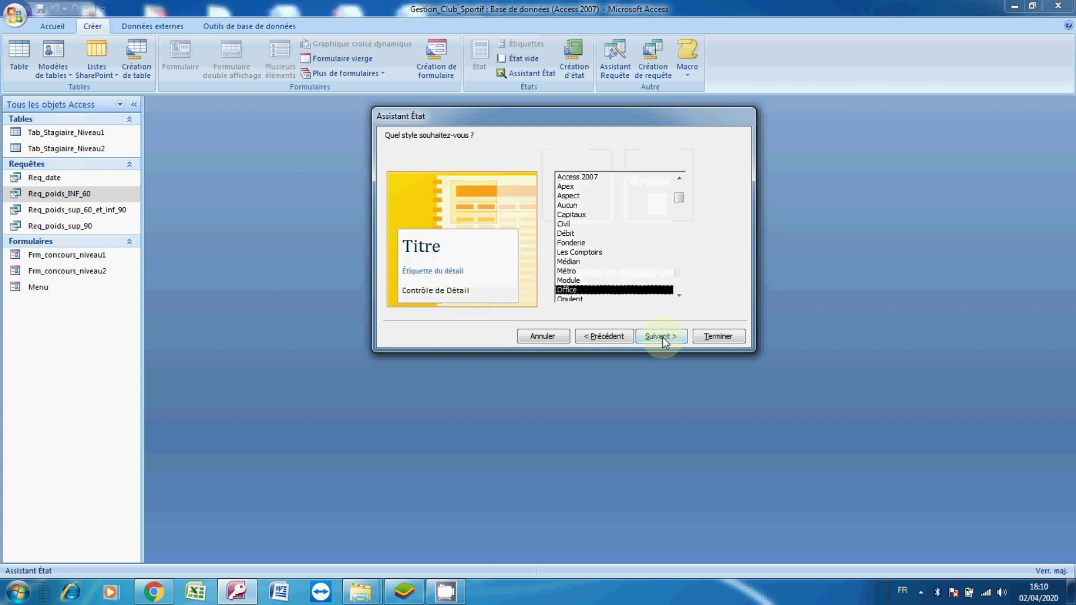
Preview several report styles, including Capitaux and Les Comptoirs, and choose Métro.
left_click(572, 214)
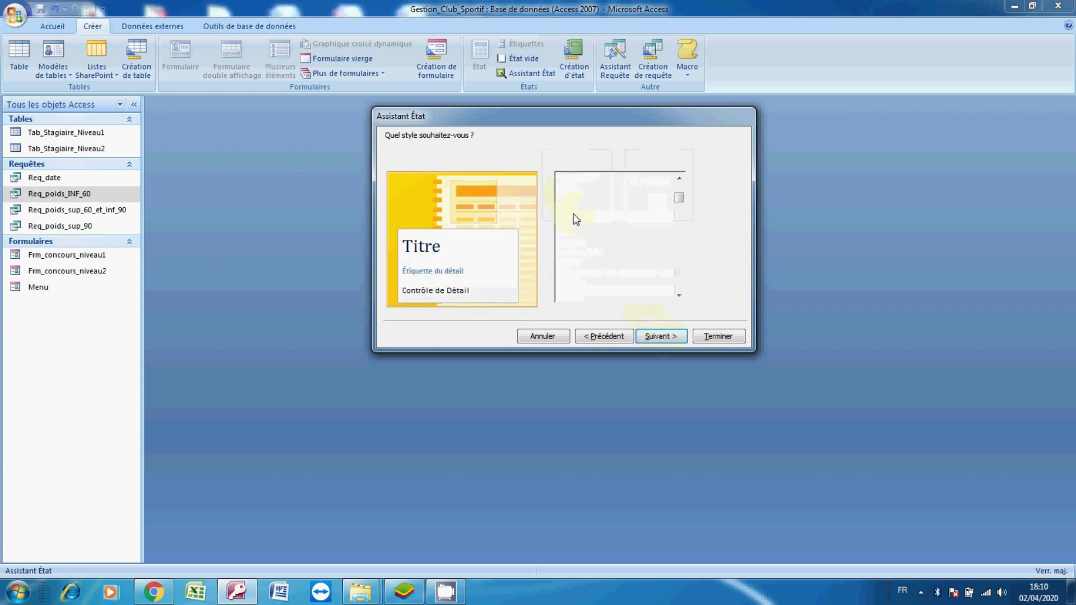
left_click(571, 225)
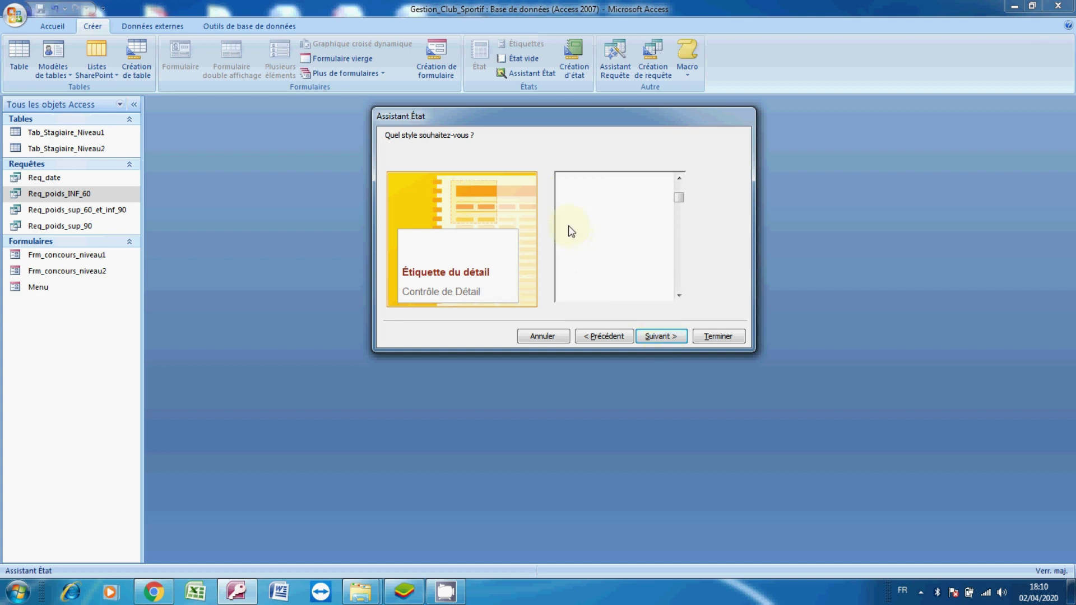
left_click(569, 251)
left_click(571, 272)
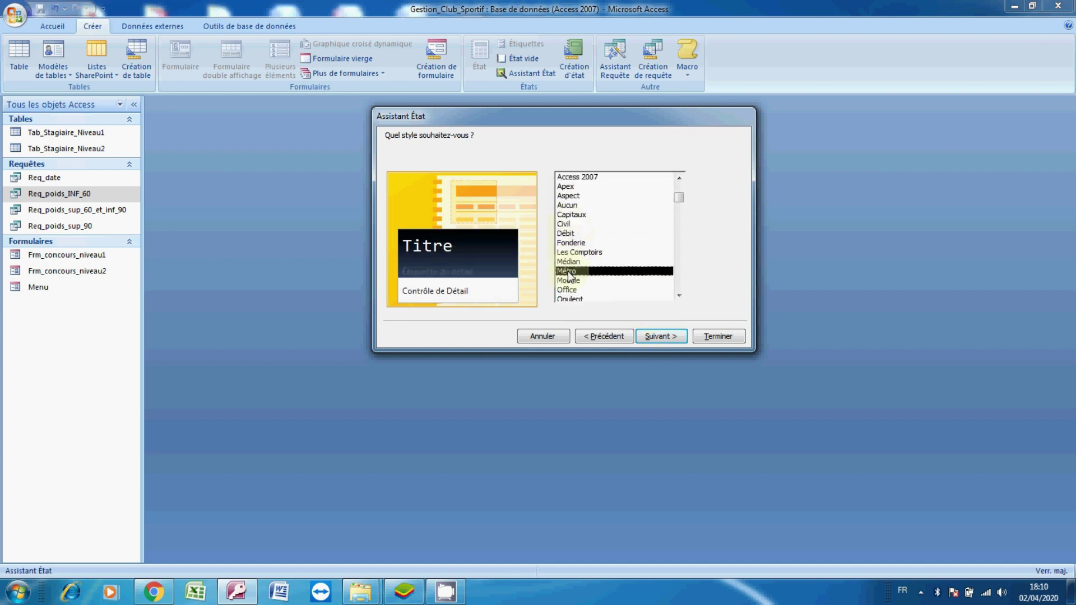
left_click(570, 226)
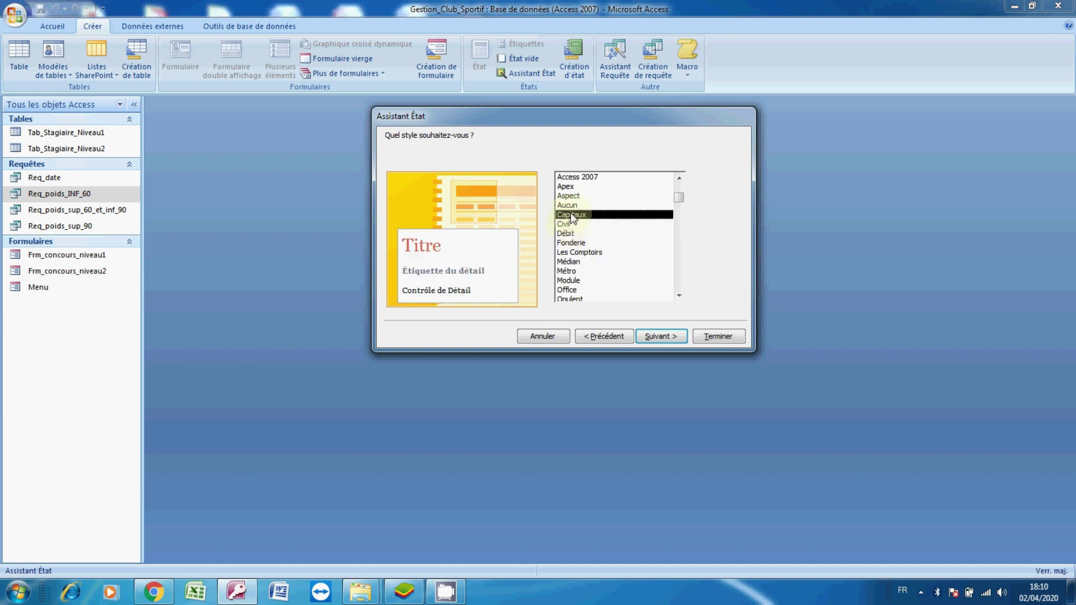
left_click(572, 216)
left_click(573, 252)
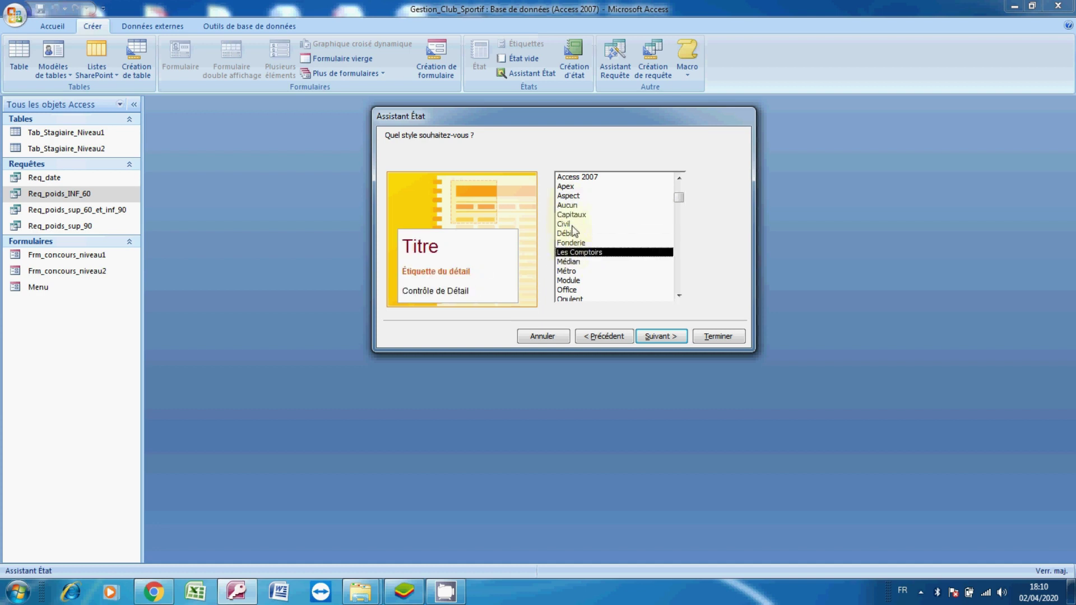
left_click(570, 271)
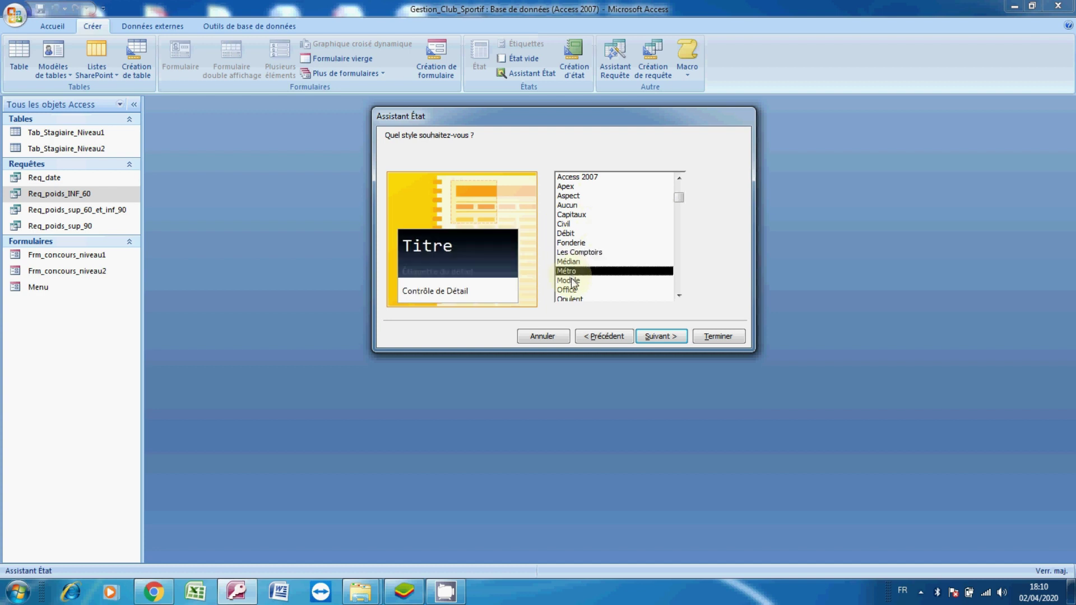
left_click(651, 337)
Title the report Stagiaire par Date and finish the wizard so that the report opens in preview.
left_click(596, 150)
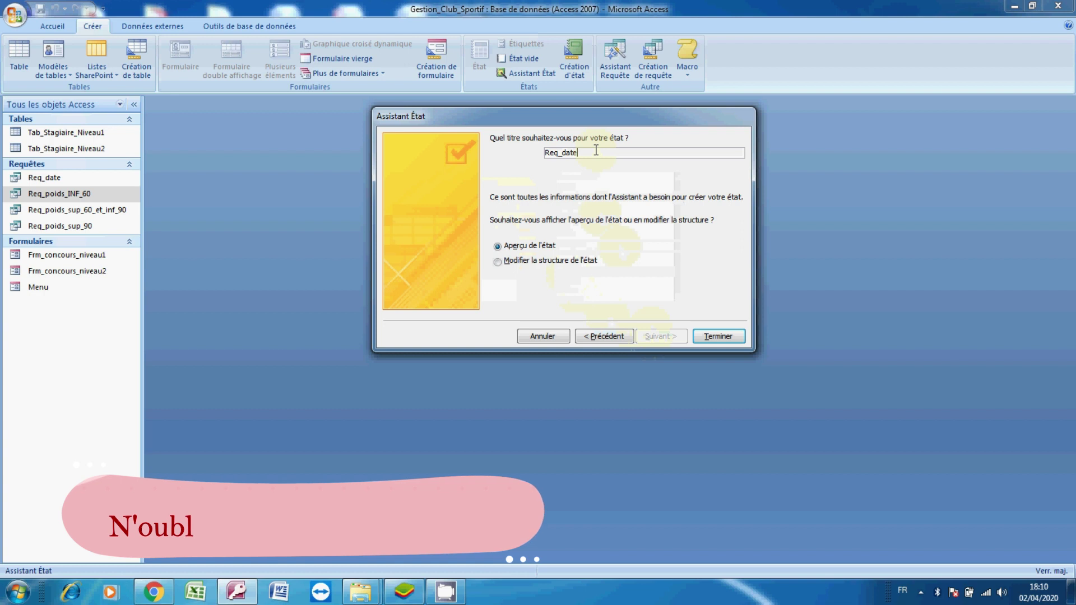
key("BackSpace")
key("BackSpace")
key("BackSpace")
key("BackSpace")
key("BackSpace")
key("BackSpace")
key("BackSpace")
key("BackSpace")
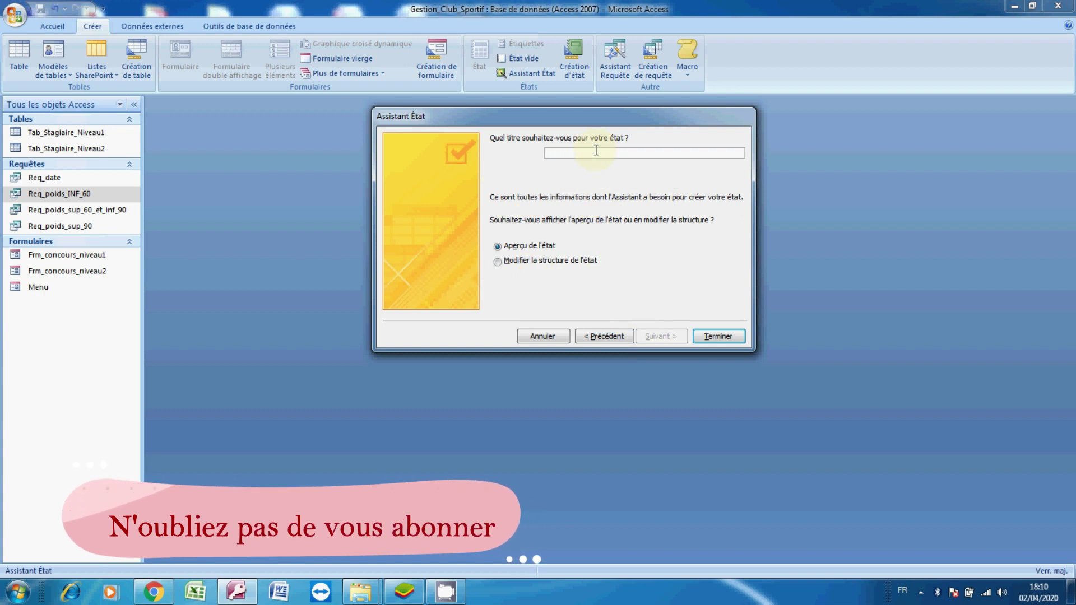
type("sT")
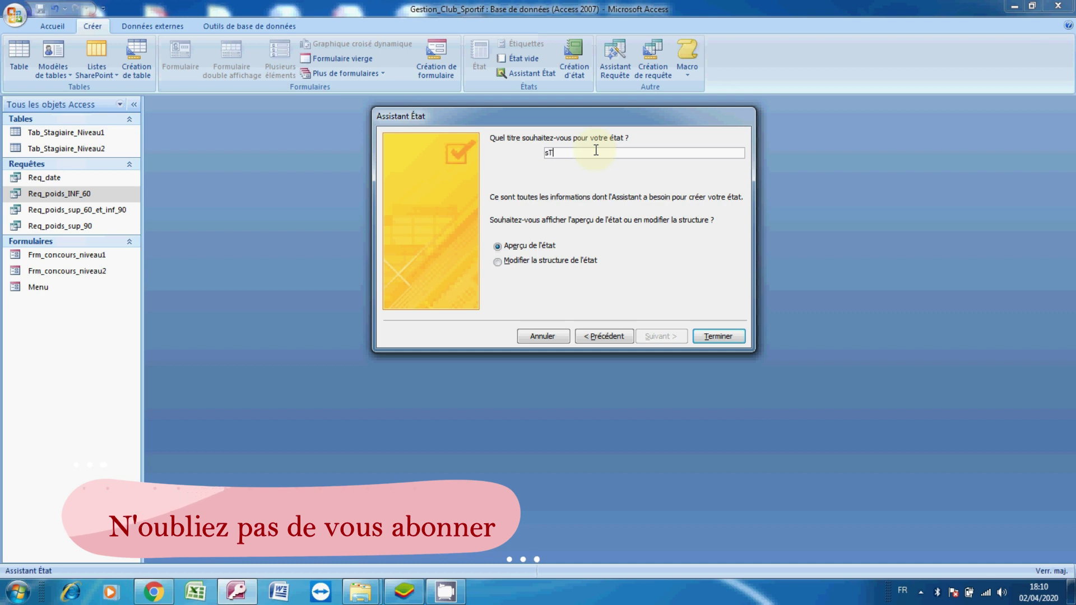
type("AG")
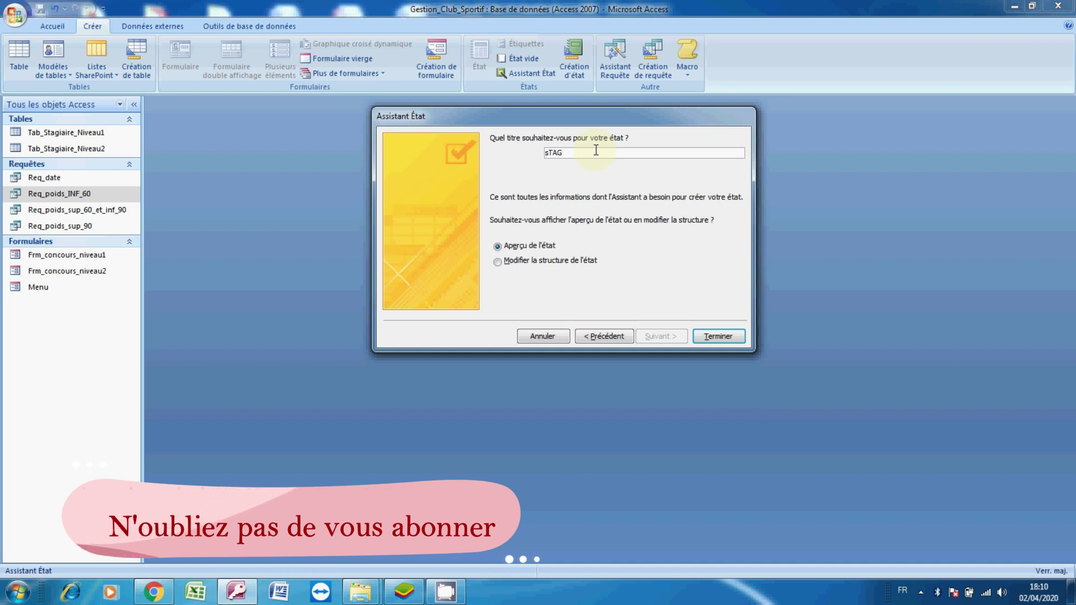
key("BackSpace")
key("BackSpace")
key("BackSpace")
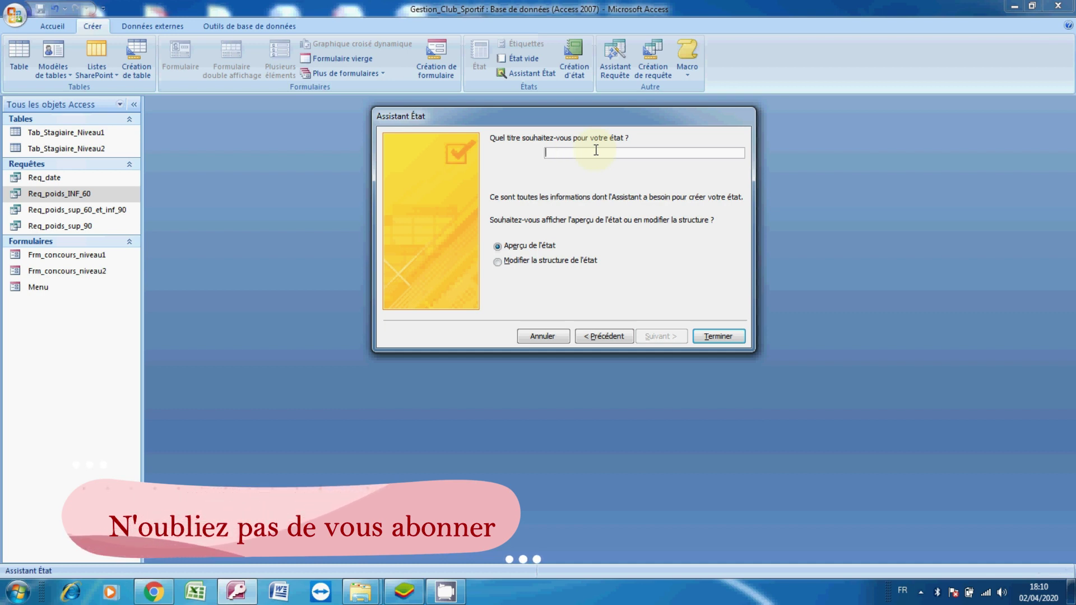
type("Sta")
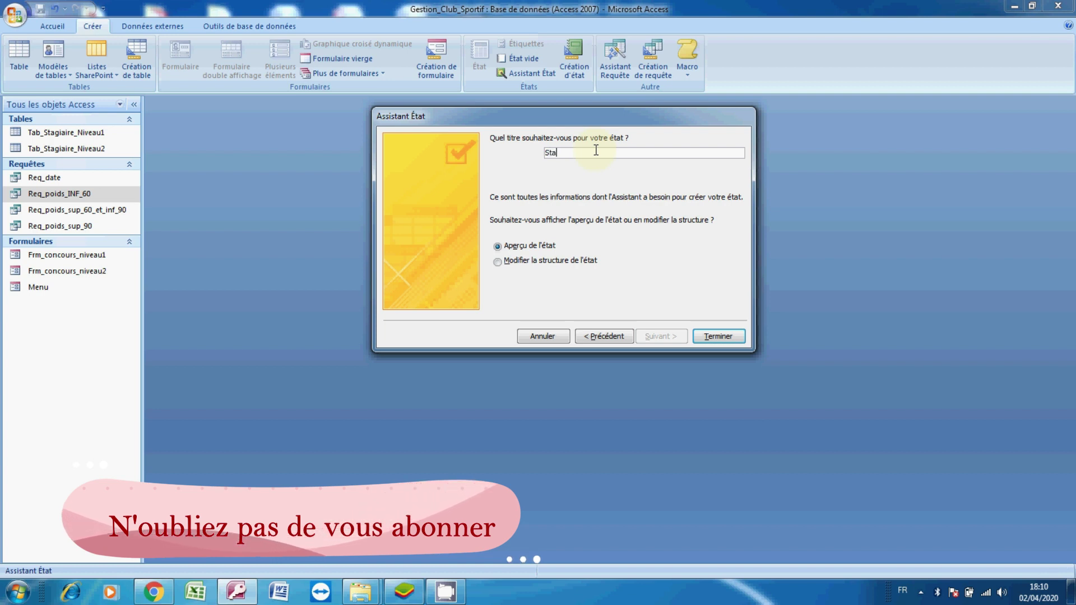
type("gi")
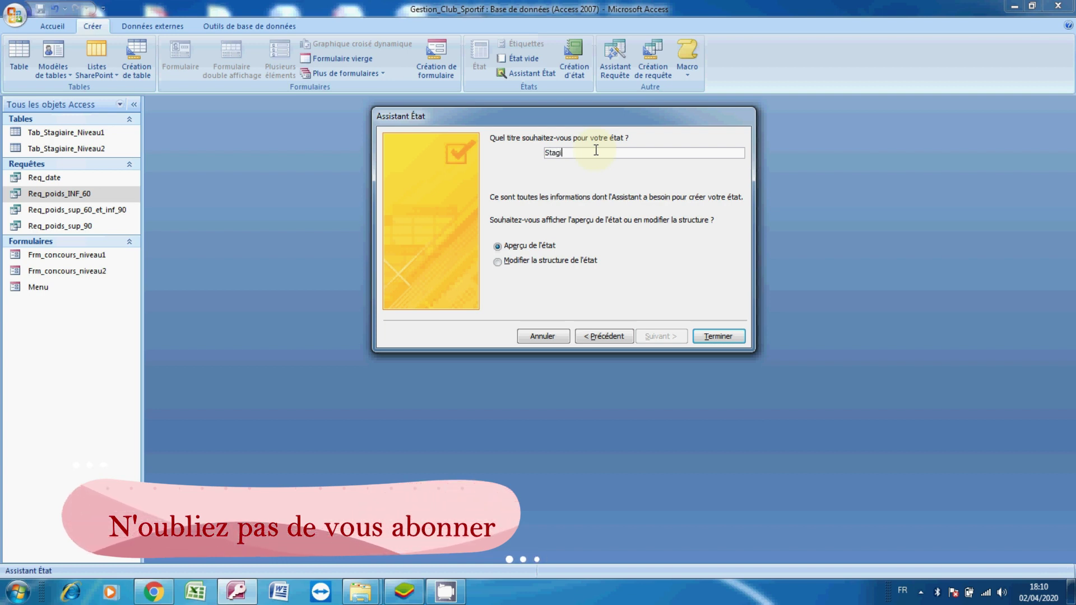
type("aire")
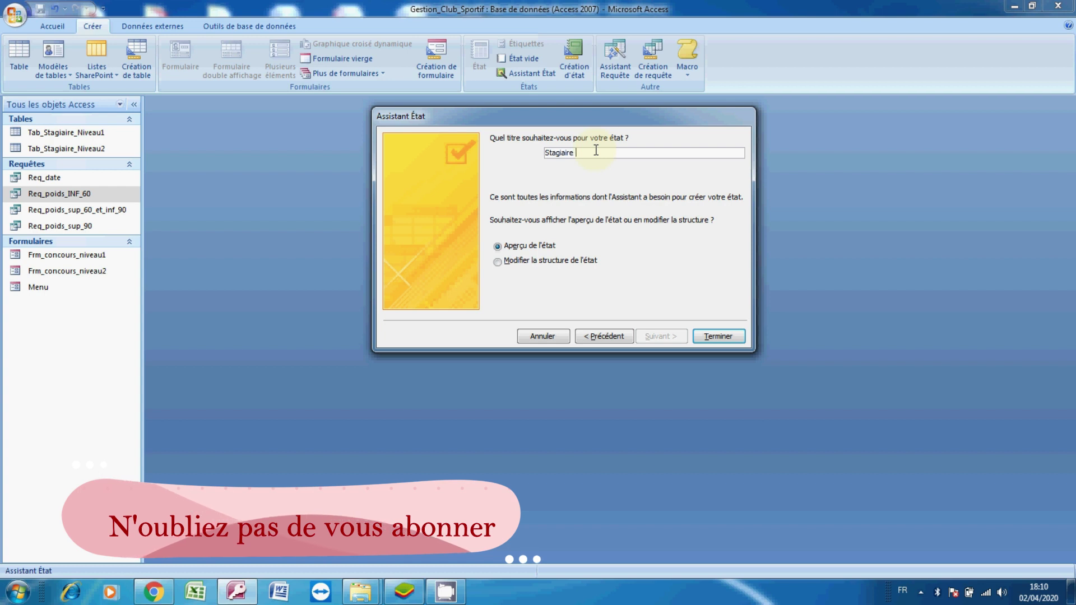
type(" par ")
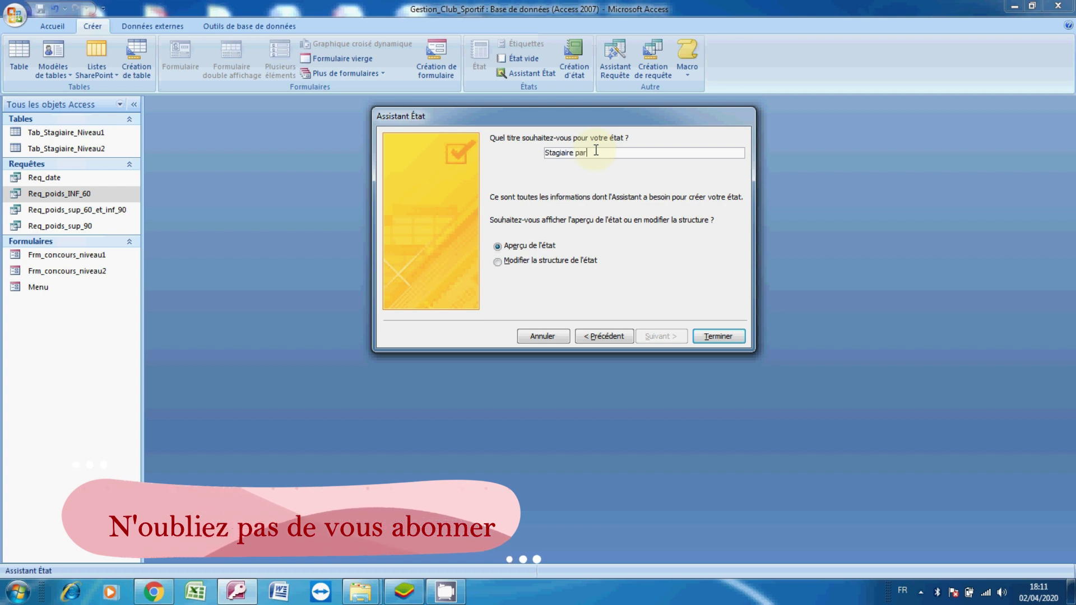
type("Date")
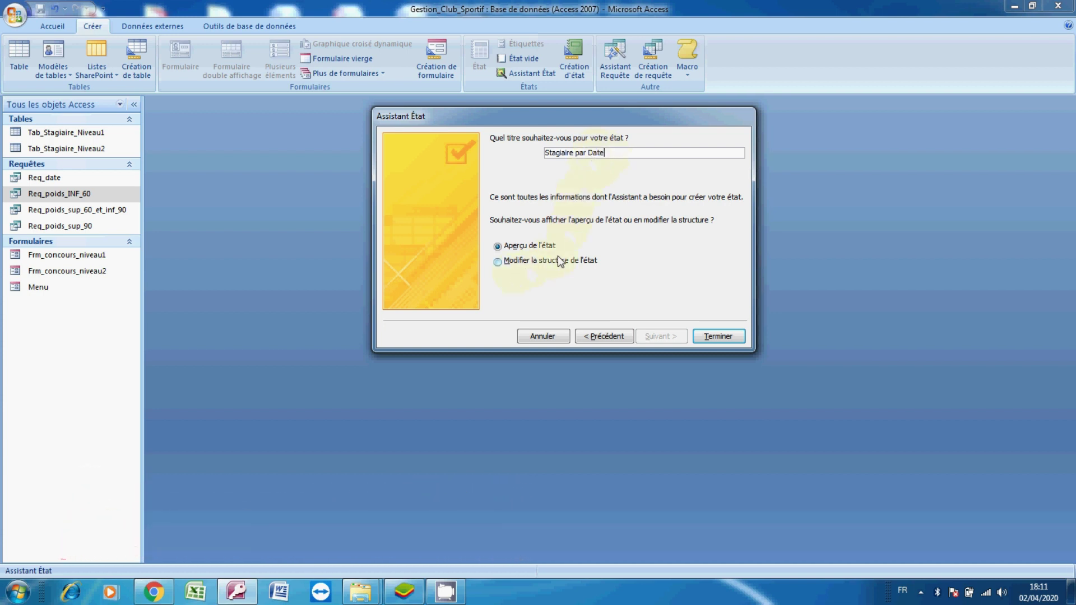
left_click(718, 336)
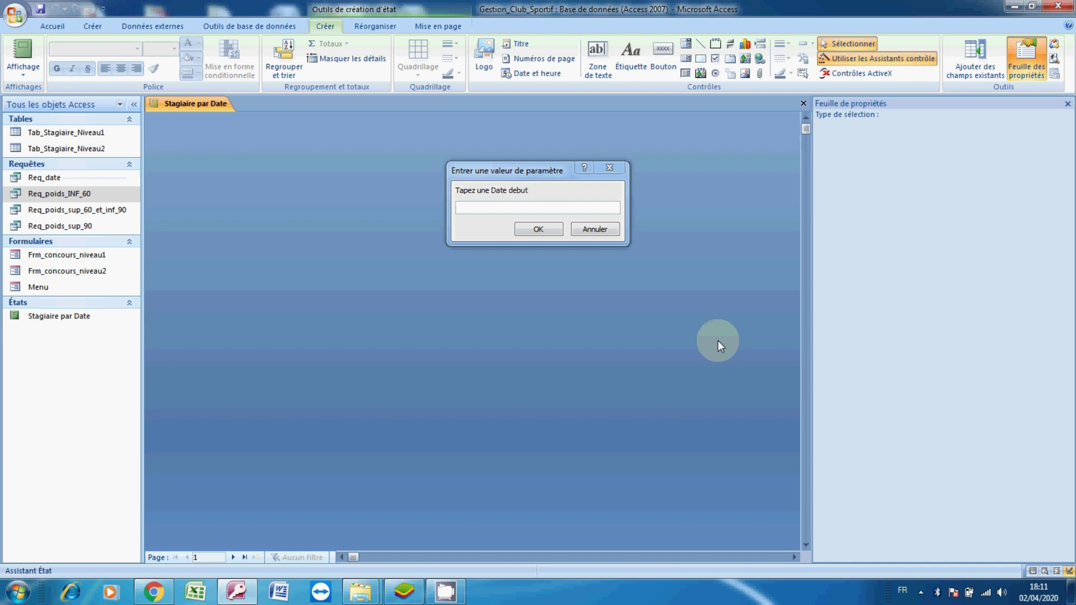
Run the report for a start date of 1/3/2020 and an end date of 31/3/2020.
left_click(519, 208)
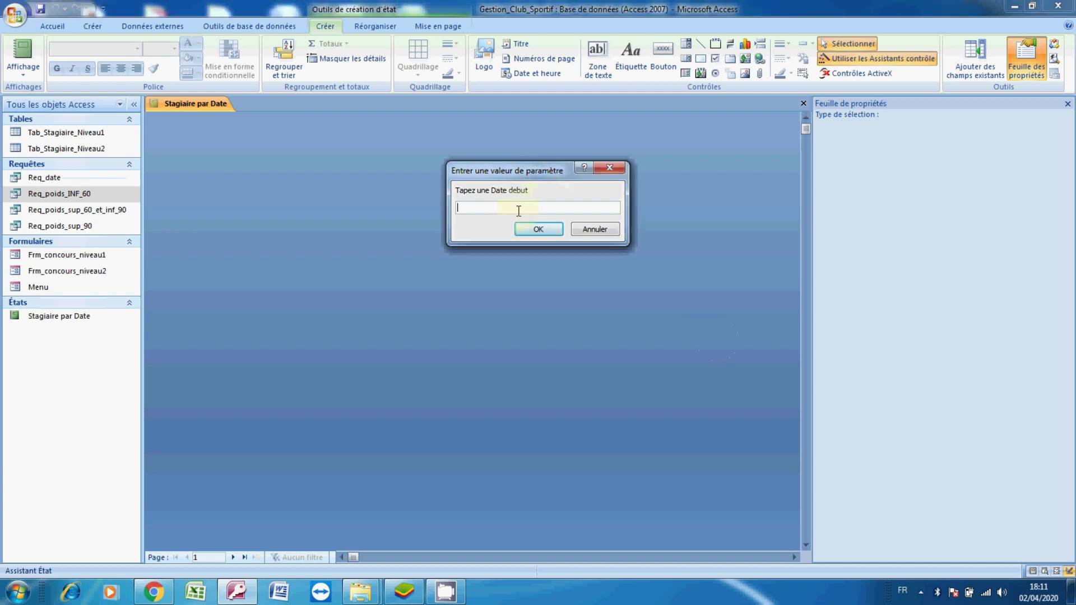
type("&")
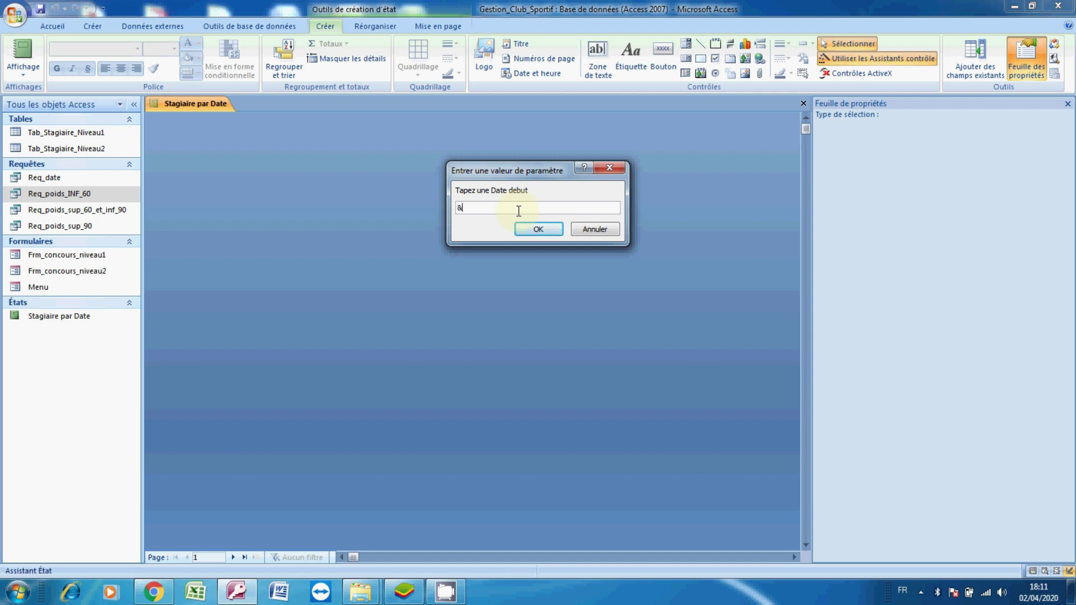
key("Caps_Lock")
type("1")
type("/1")
type("020")
left_click(538, 230)
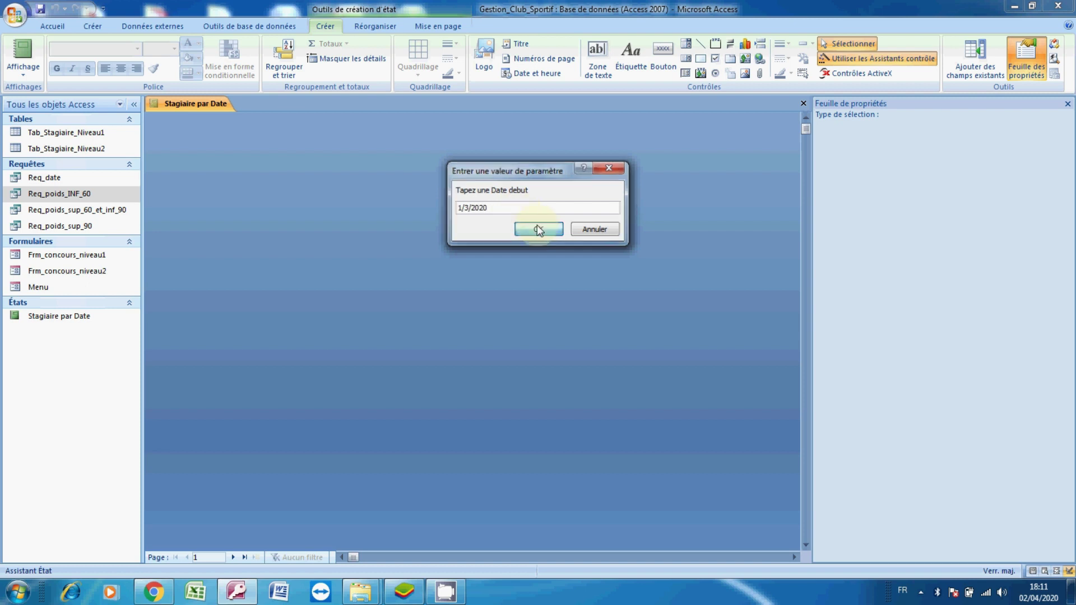
type("31/3/")
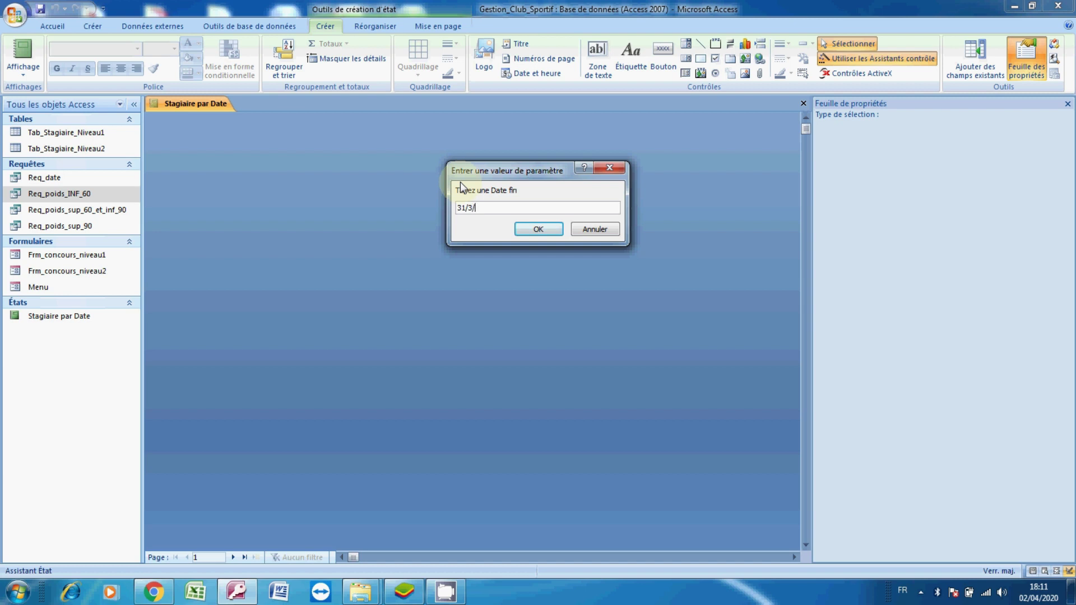
type("2020")
key("Return")
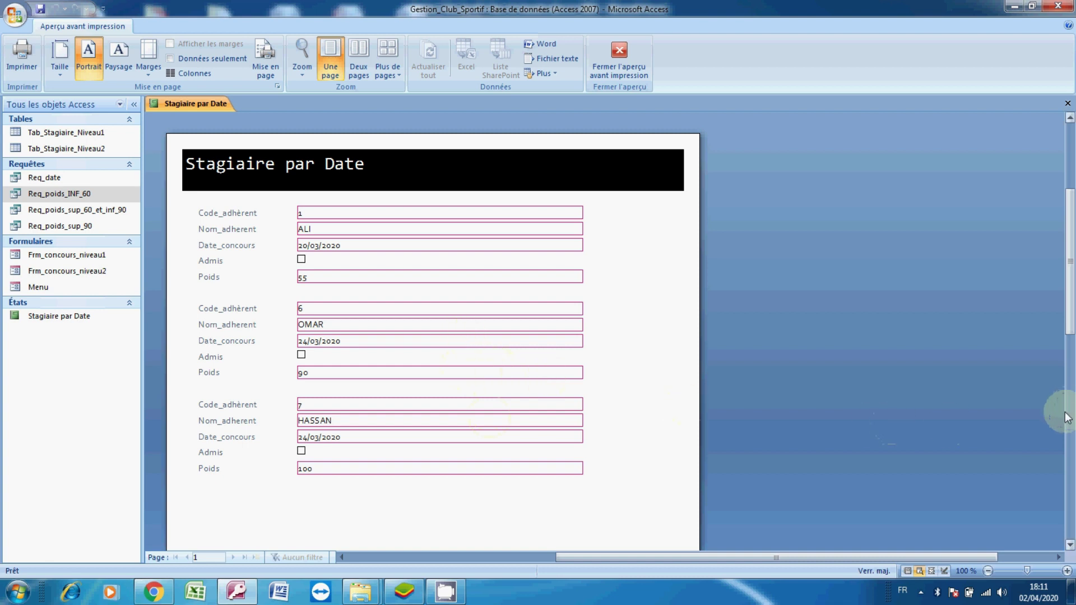
Look through the Stagiaire par Date preview down to its page footer and close it.
scroll(1062, 416, "down", 5)
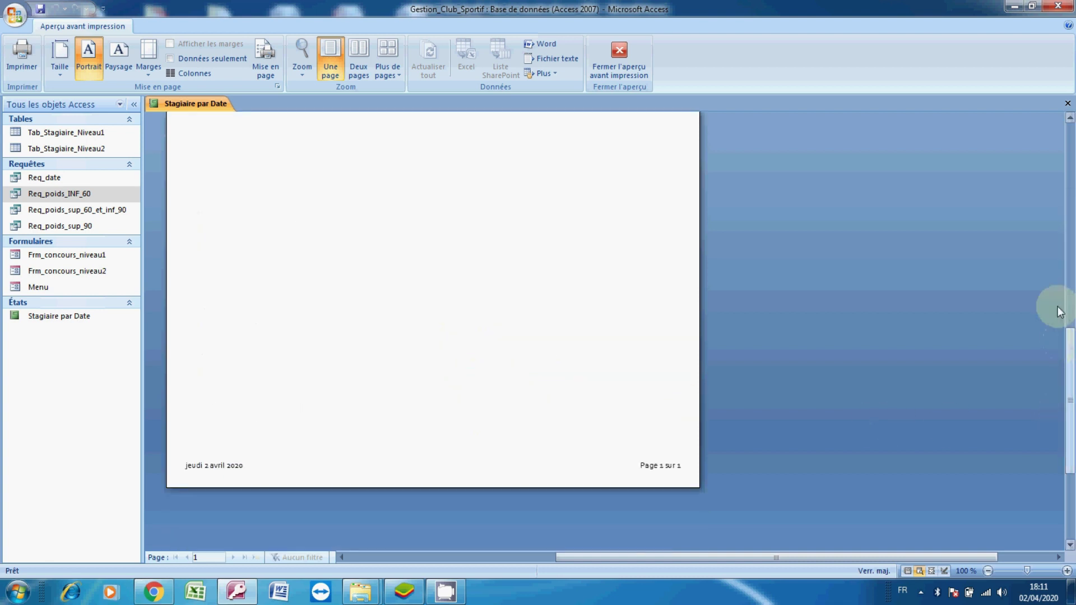
scroll(1062, 187, "up", 5)
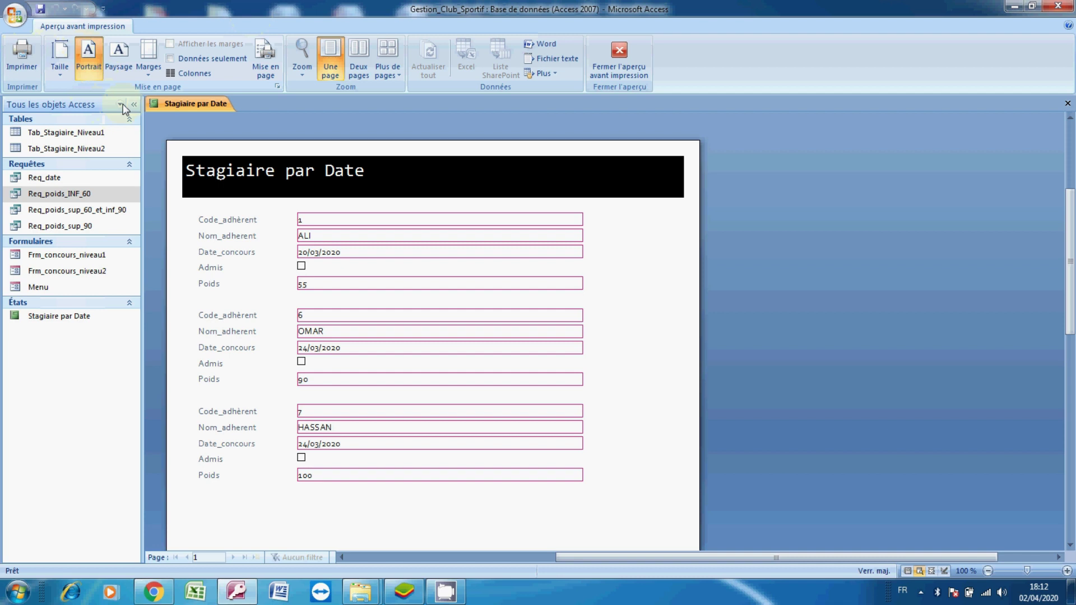
left_click(1068, 105)
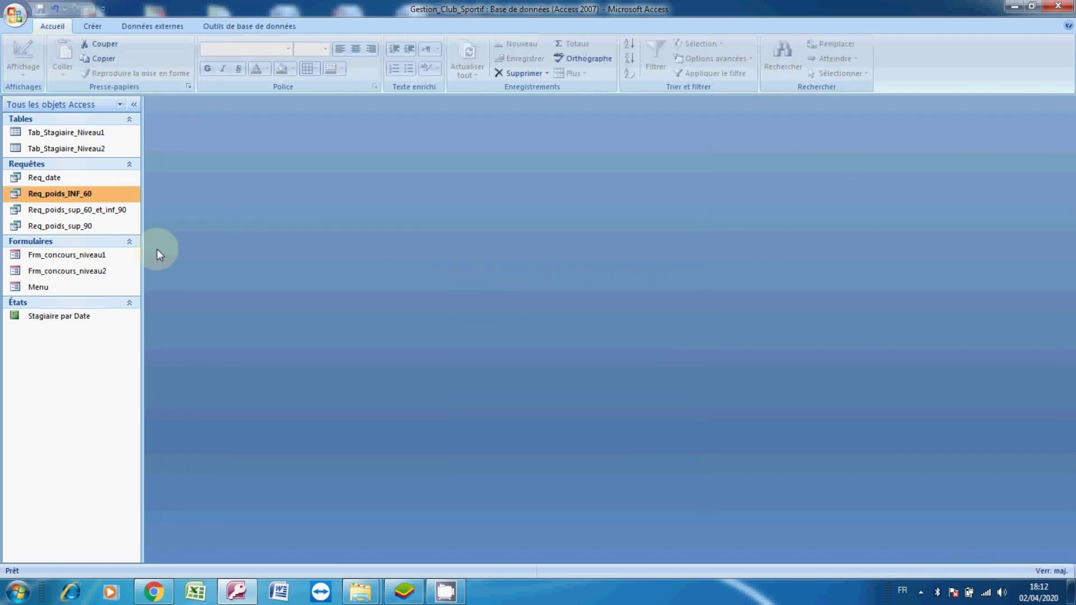
In the Stagiaire par Date design, move the header title to about 4.3 cm from the left and 0.3 cm from the top, and save.
left_click(68, 318)
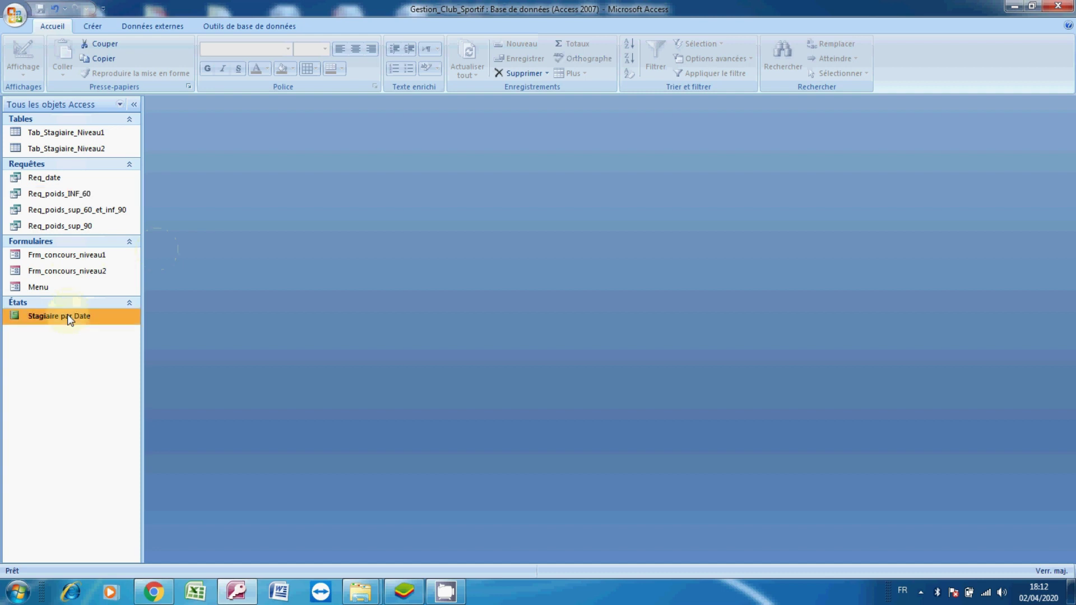
right_click(68, 317)
left_click(119, 353)
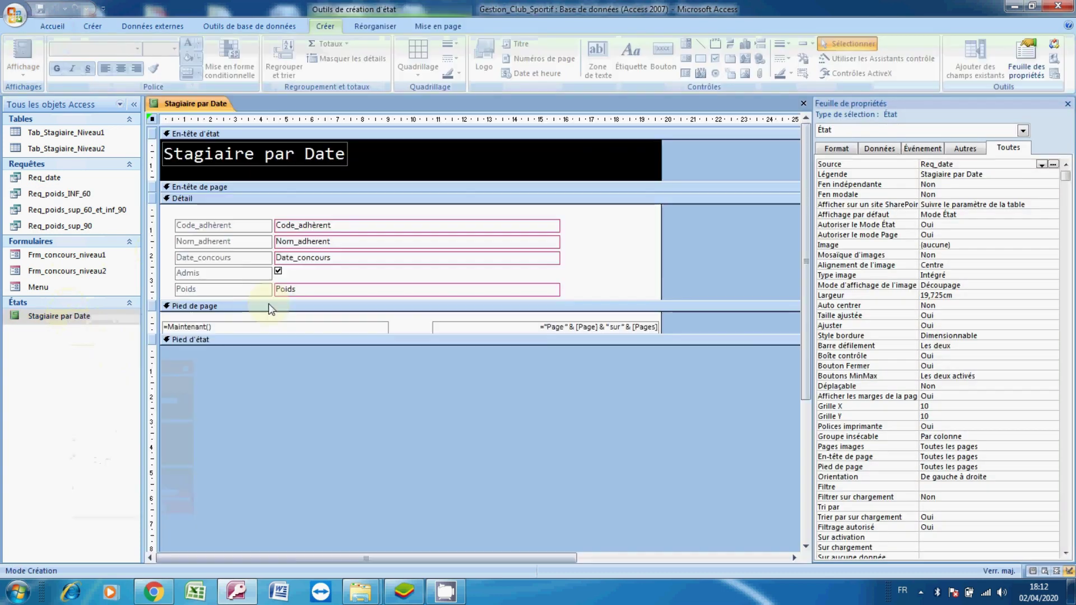
left_click(315, 162)
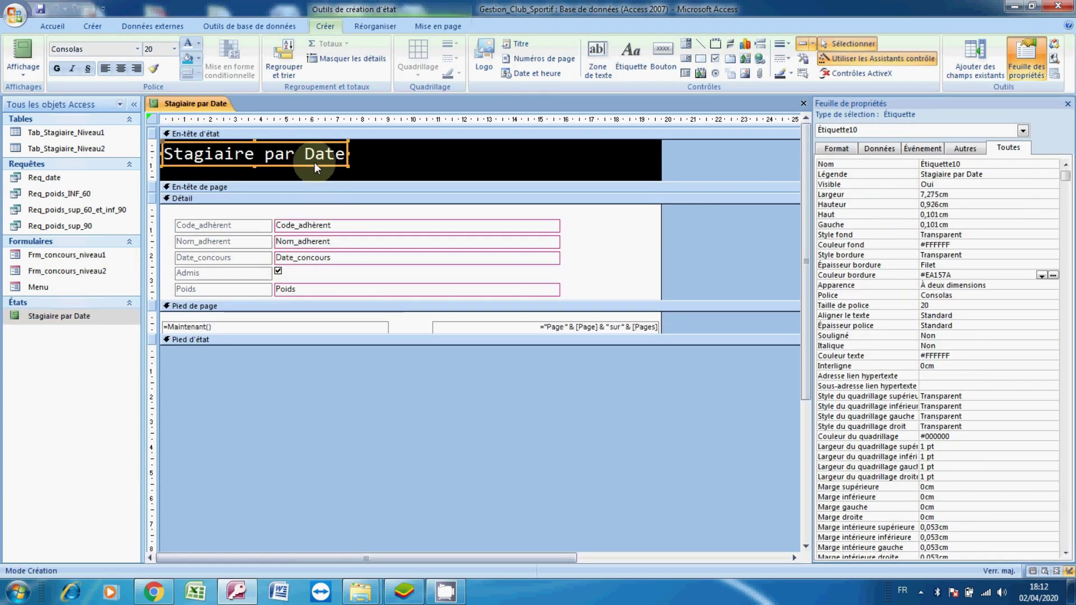
left_click(315, 162)
left_click(405, 153)
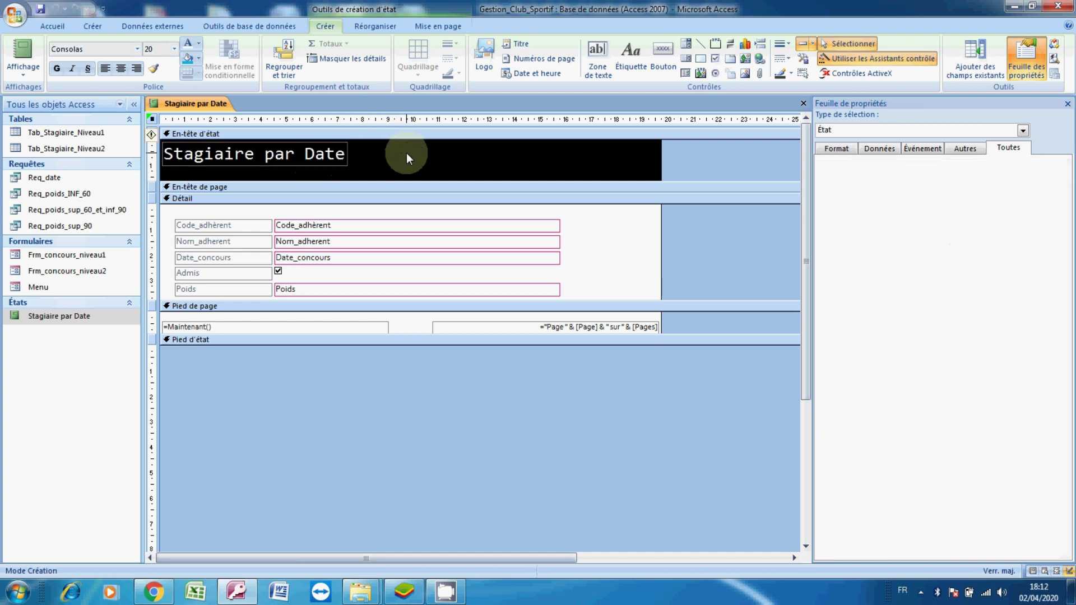
left_click_drag(345, 159, 451, 163)
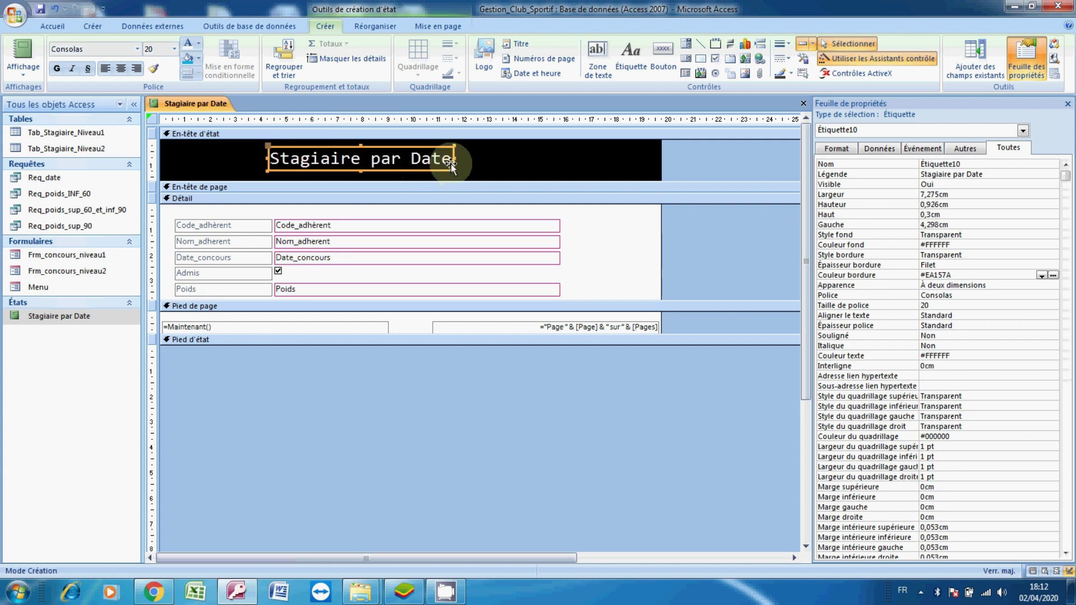
left_click(804, 104)
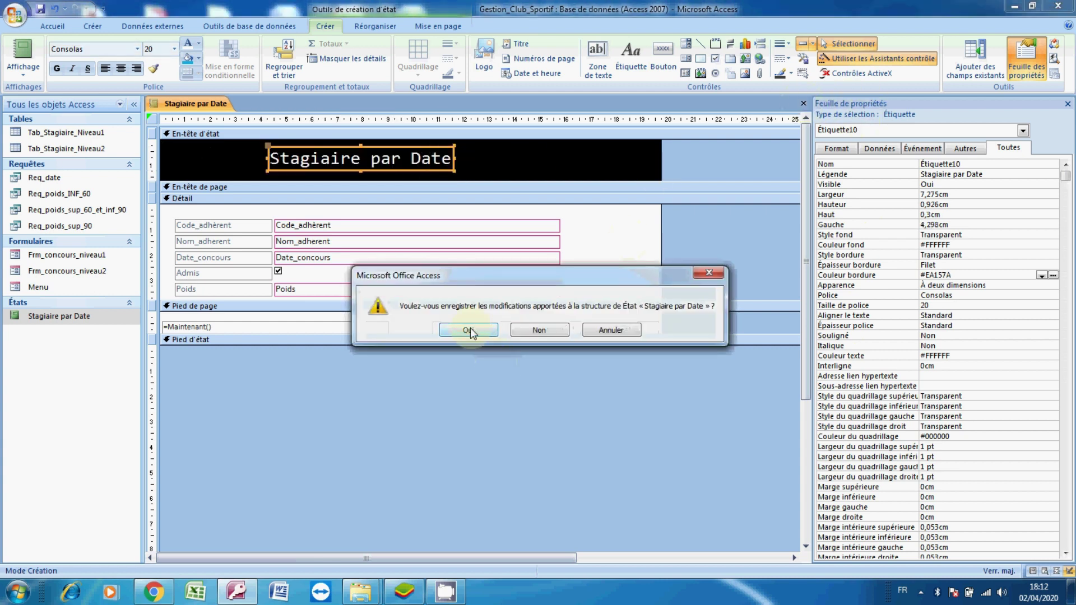
left_click(470, 328)
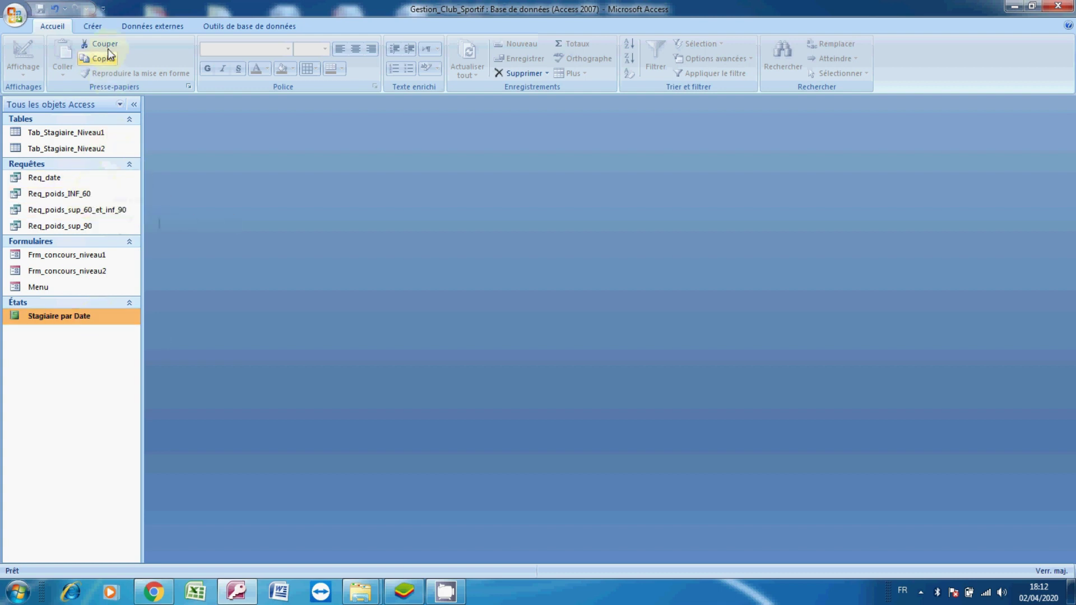
Start a new report with the report wizard, based on the Req_poids_INF_60 query with all its fields.
left_click(98, 26)
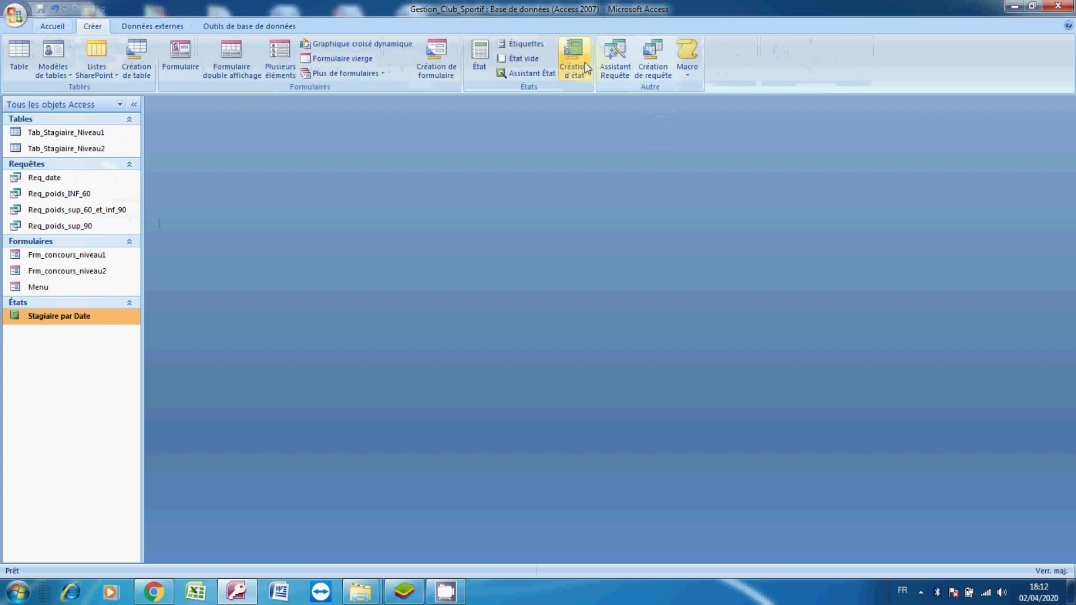
left_click(547, 75)
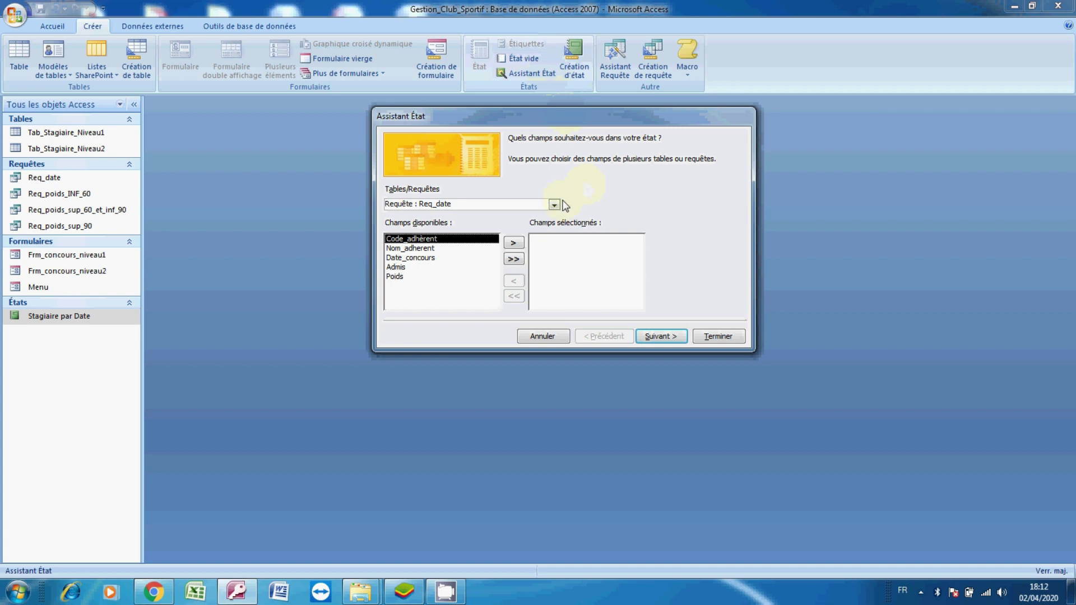
left_click(555, 205)
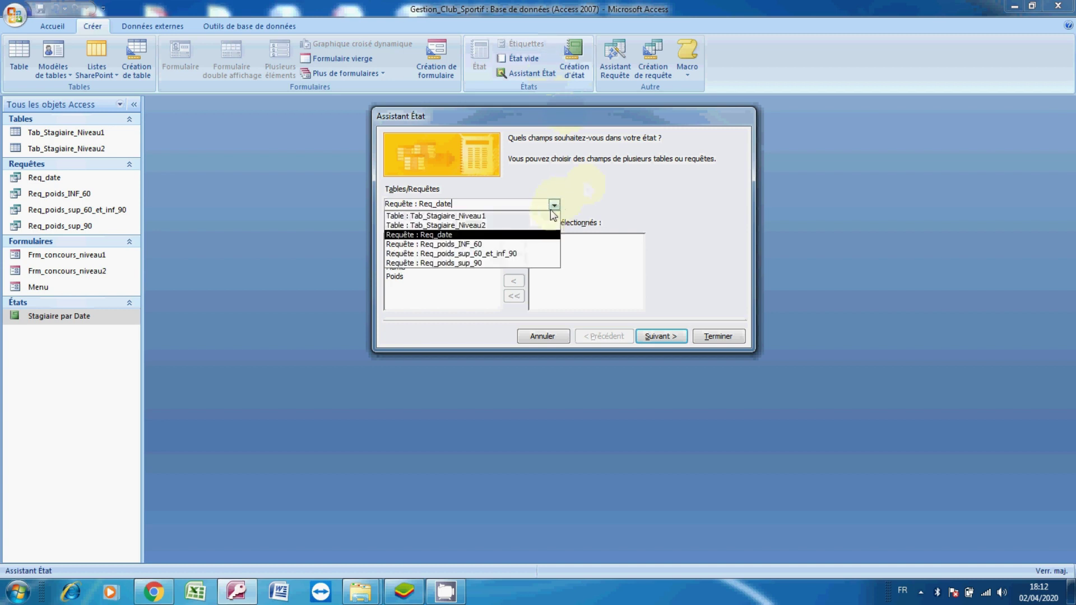
left_click(504, 245)
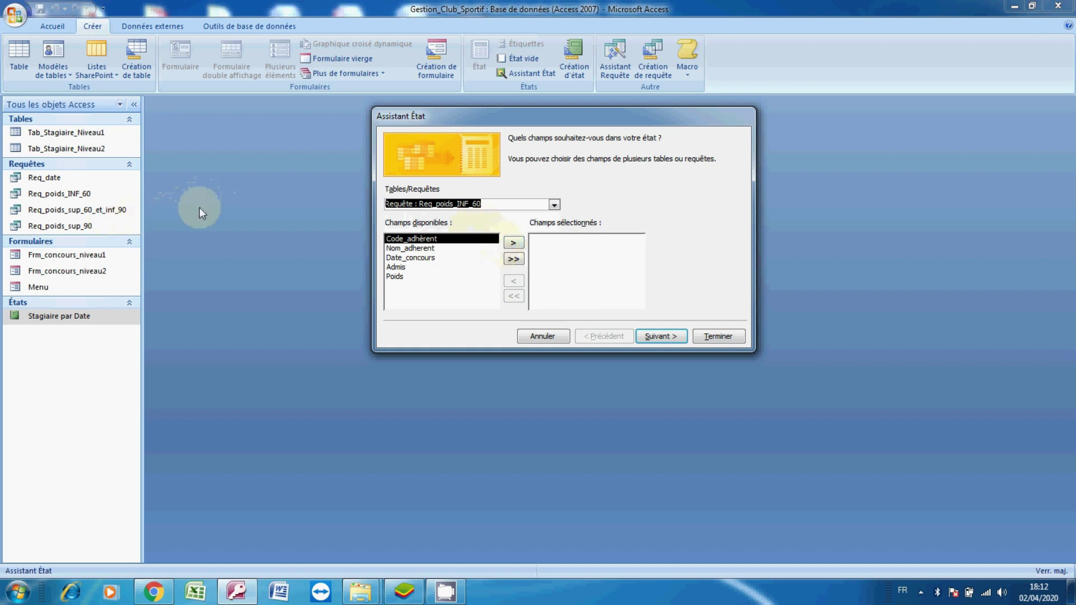
left_click(520, 259)
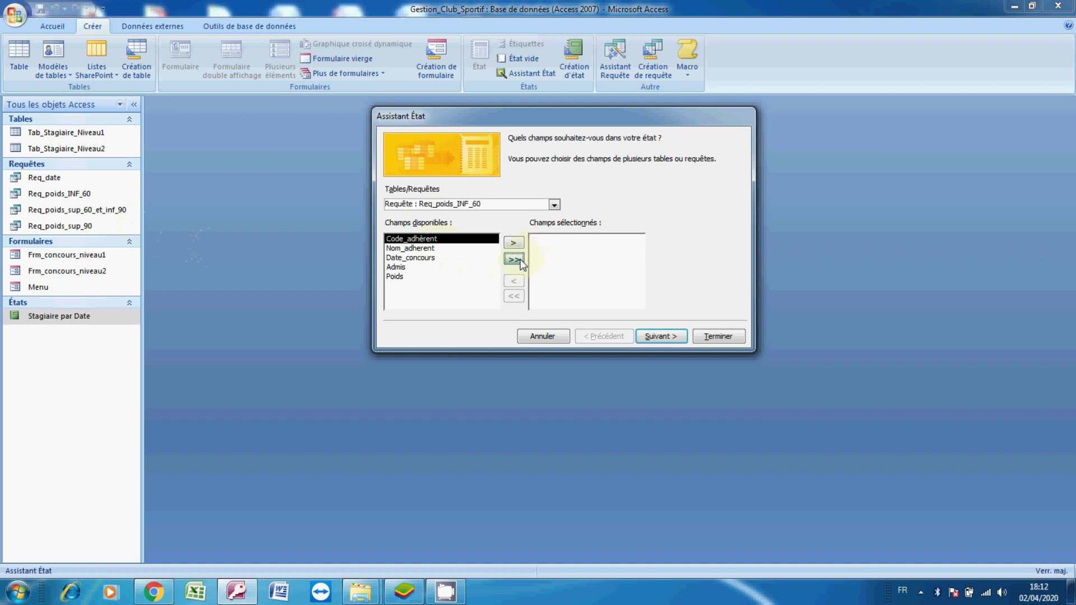
Keep the wizard's proposed grouping, sorting and layout settings, and choose the Débit style for the report.
left_click(676, 343)
left_click(675, 343)
left_click(674, 340)
left_click(662, 340)
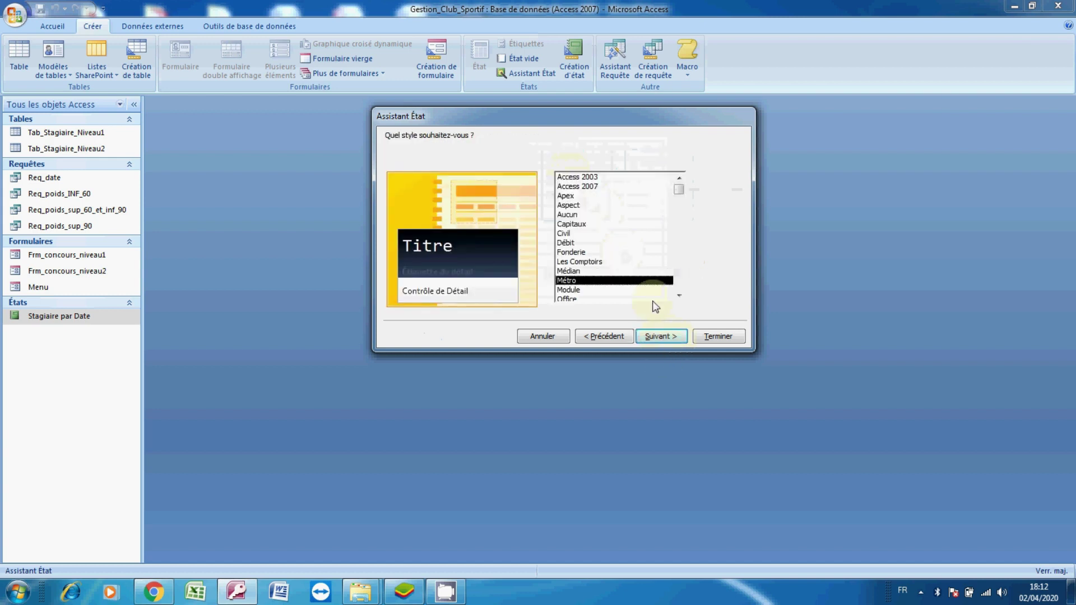
left_click(576, 243)
left_click(642, 339)
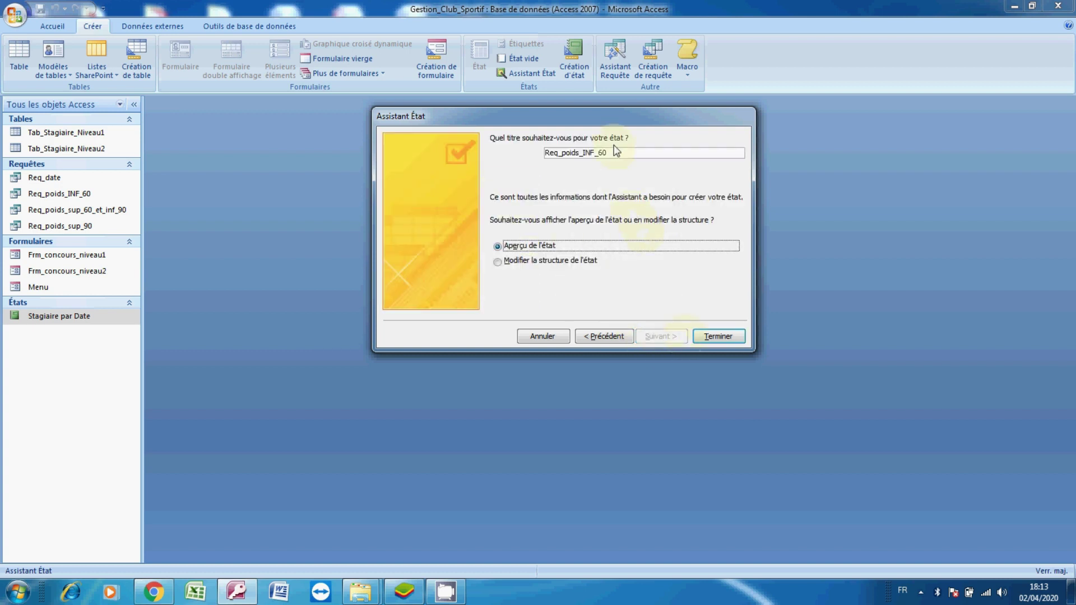
Title the report Stagiaire poids inf 60, finish the wizard to preview it, and close the preview.
left_click(616, 152)
key("BackSpace")
key("BackSpace")
key("BackSpace")
key("BackSpace")
key("BackSpace")
key("BackSpace")
key("BackSpace")
key("BackSpace")
key("BackSpace")
key("BackSpace")
key("BackSpace")
key("BackSpace")
key("BackSpace")
key("BackSpace")
key("BackSpace")
key("BackSpace")
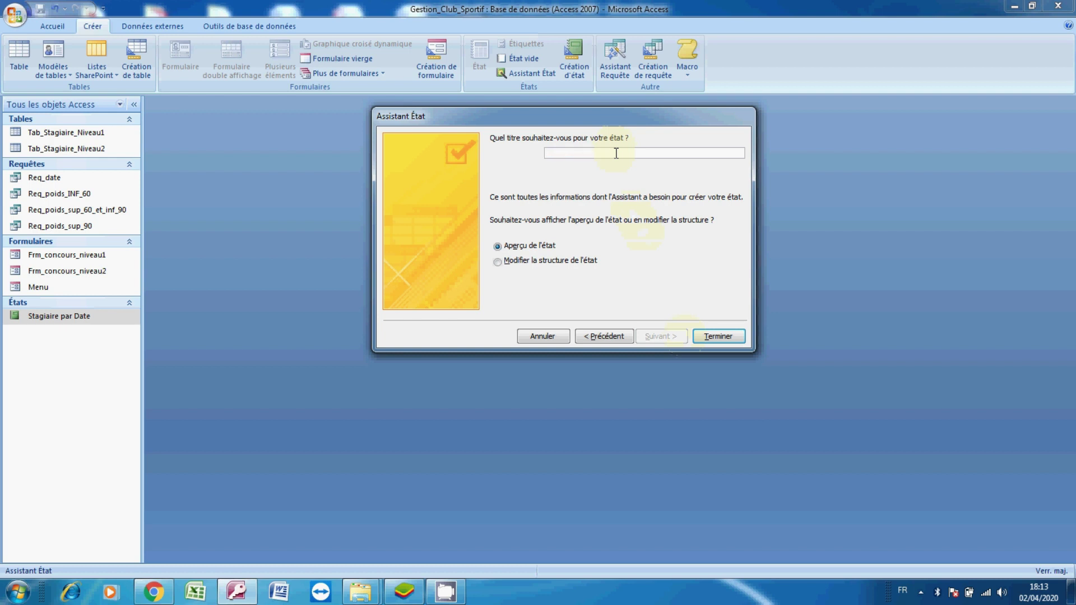
type("S")
key("Caps_Lock")
type("tagiaire poids")
key("Caps_Lock")
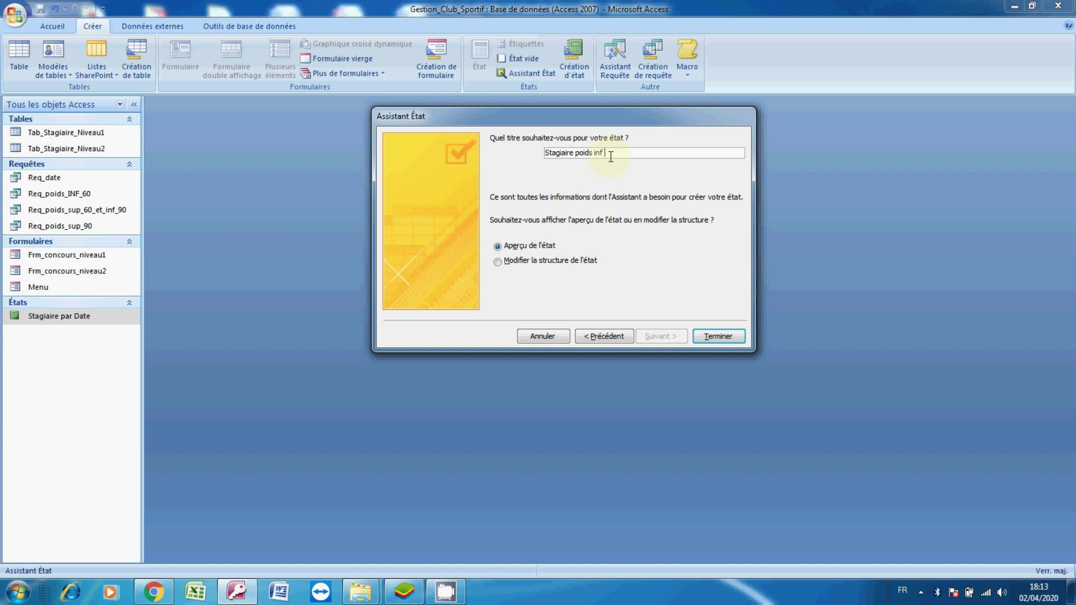
left_click(577, 153)
key("BackSpace")
type("8")
key("BackSpace")
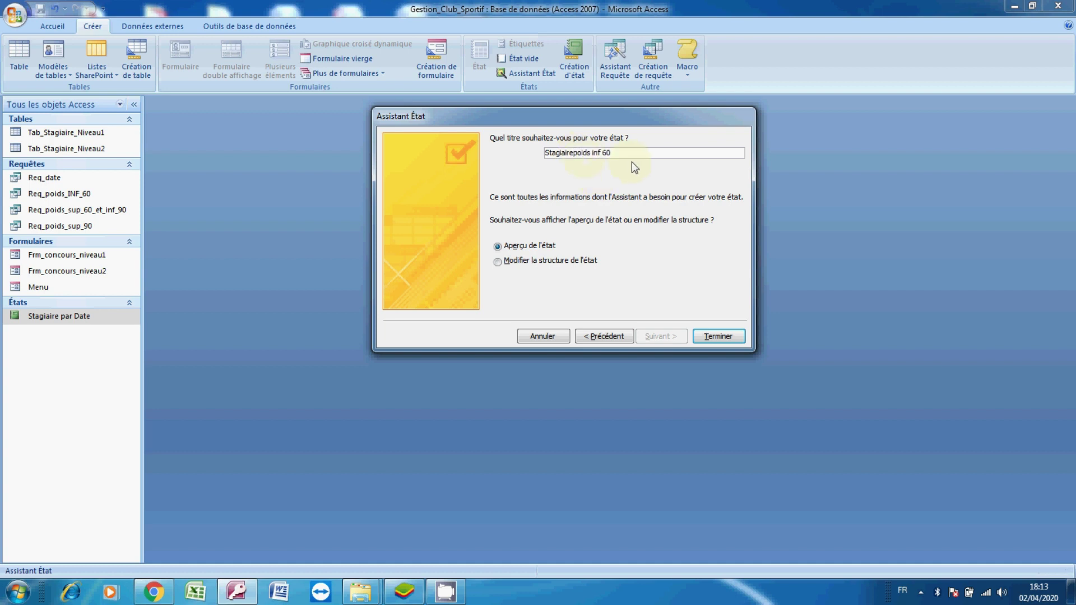
left_click(718, 336)
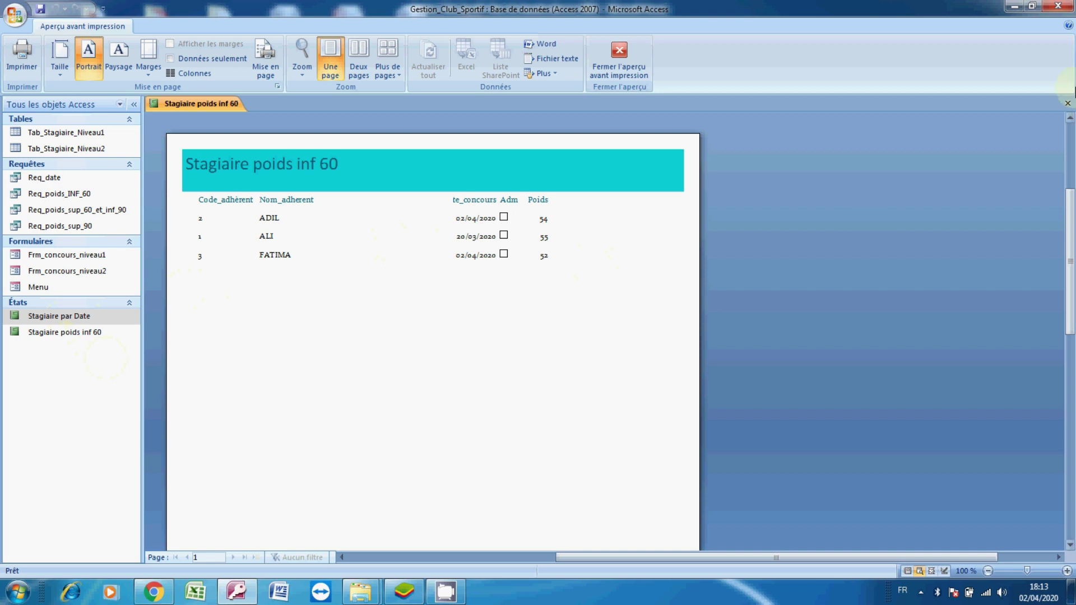
left_click(1068, 105)
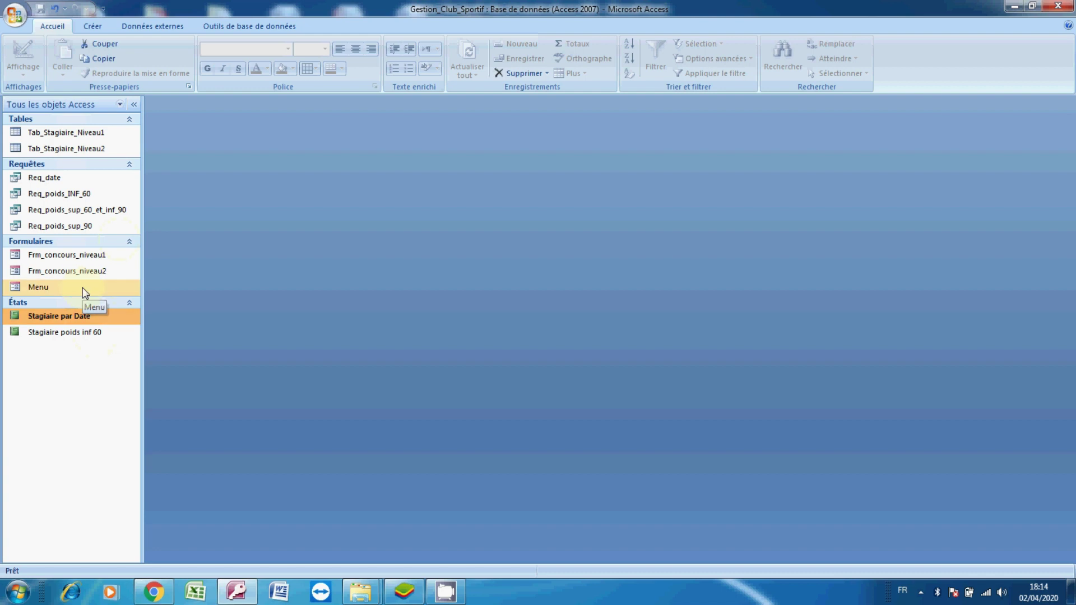
Open the Stagiaire par Date report's design and set its Fen indépendante and Fen modale properties to Oui.
right_click(88, 317)
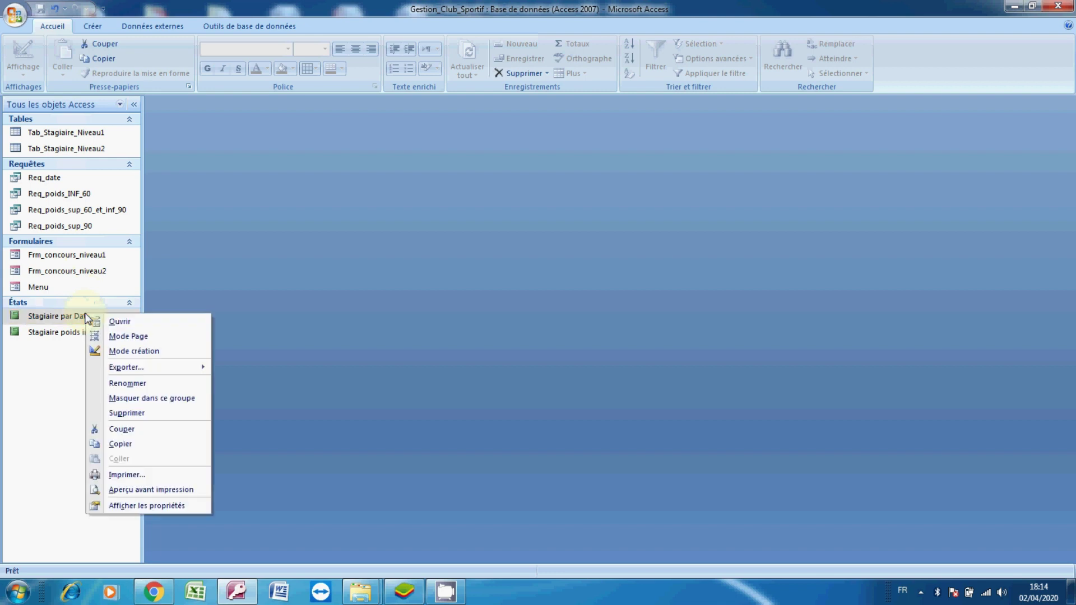
left_click(128, 354)
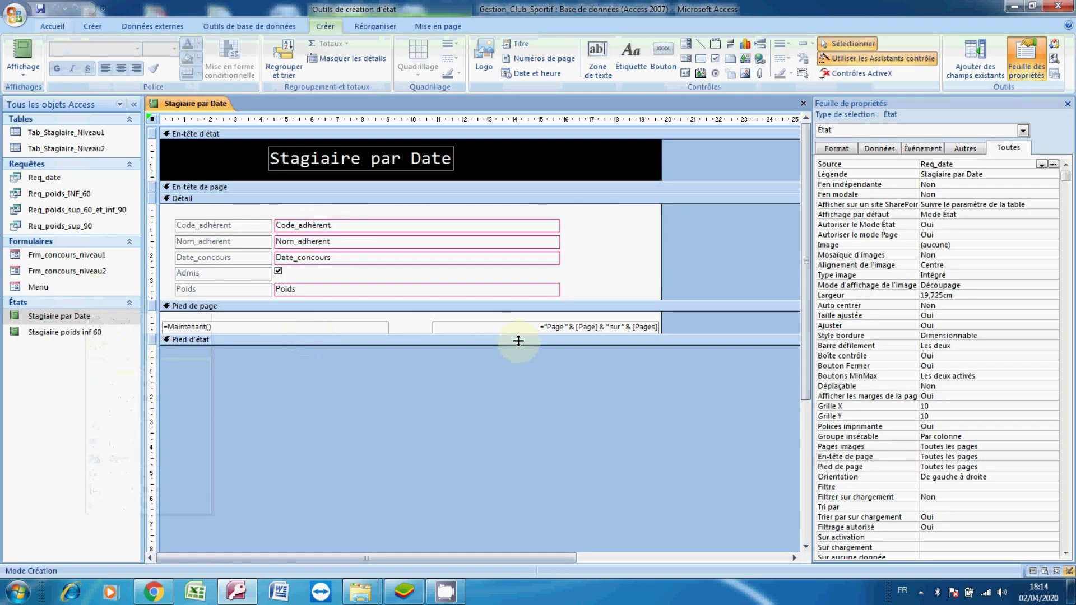
left_click(947, 186)
left_click(1053, 185)
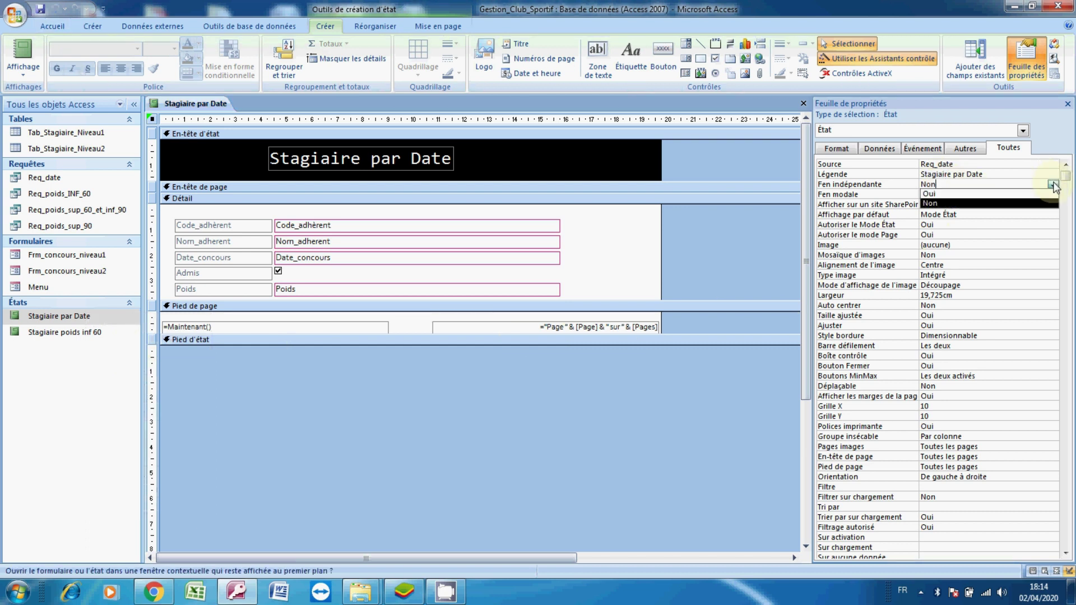
left_click(981, 194)
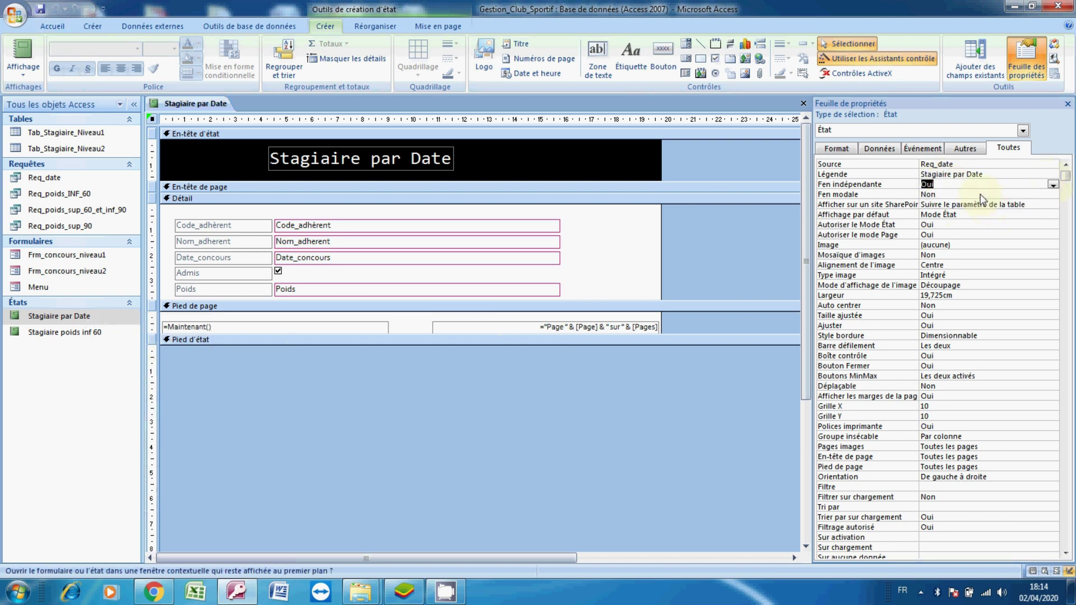
left_click(982, 194)
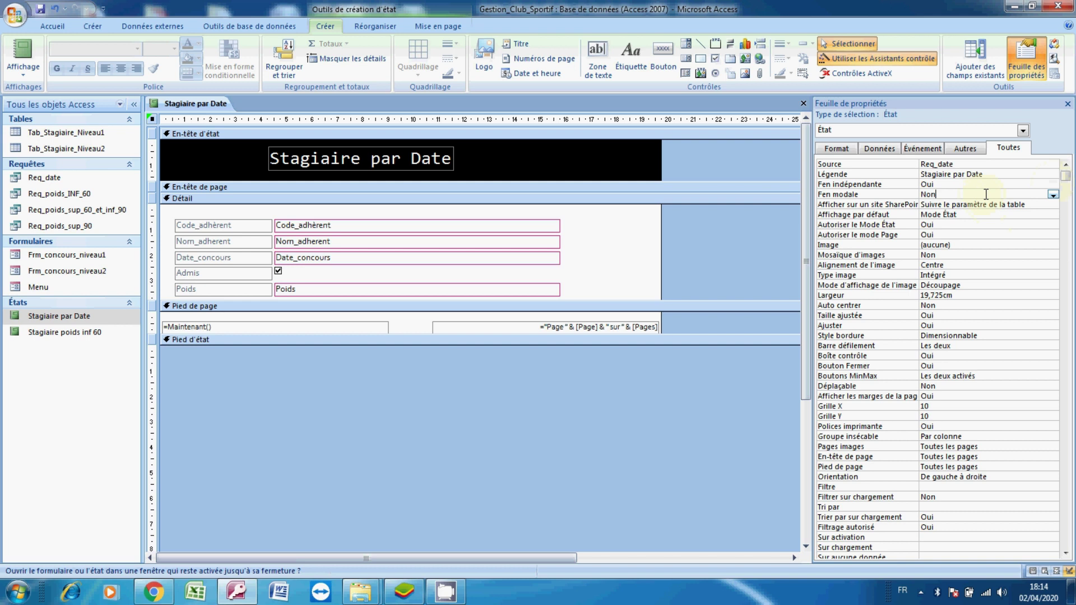
left_click(1054, 194)
left_click(1009, 204)
Set the report's Style bordure to Trait simple fixe and its Barre défilement to Aucune.
left_click(986, 336)
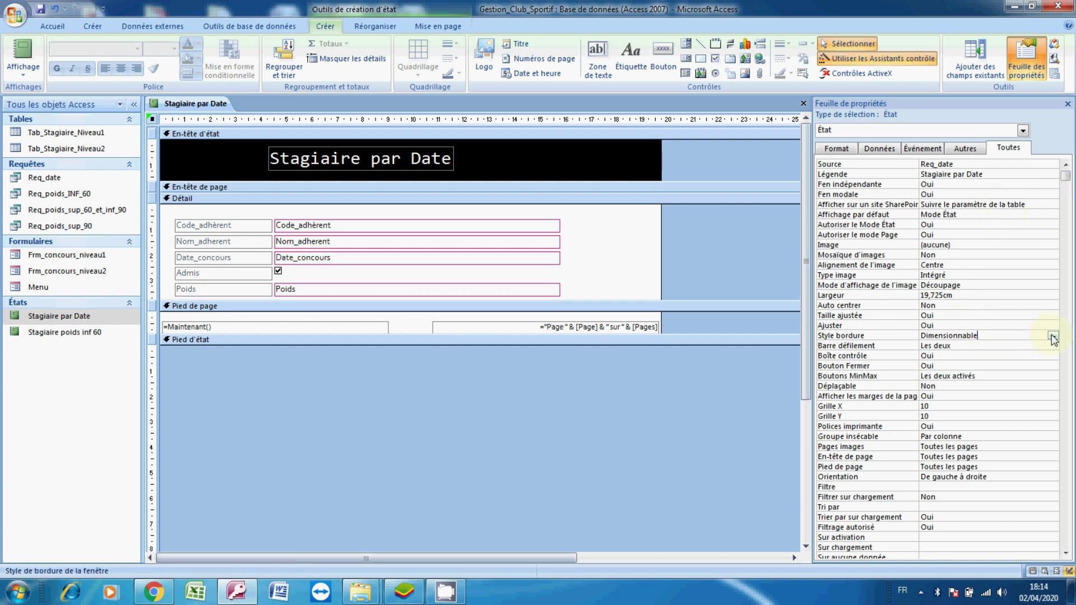
left_click(1053, 336)
left_click(995, 354)
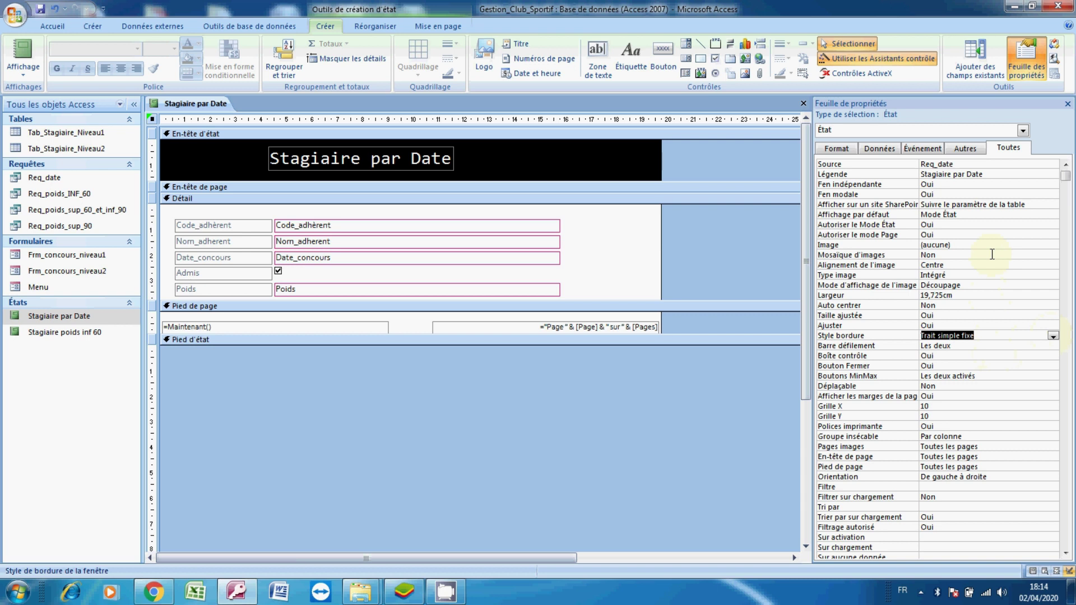
left_click(969, 346)
left_click(1054, 345)
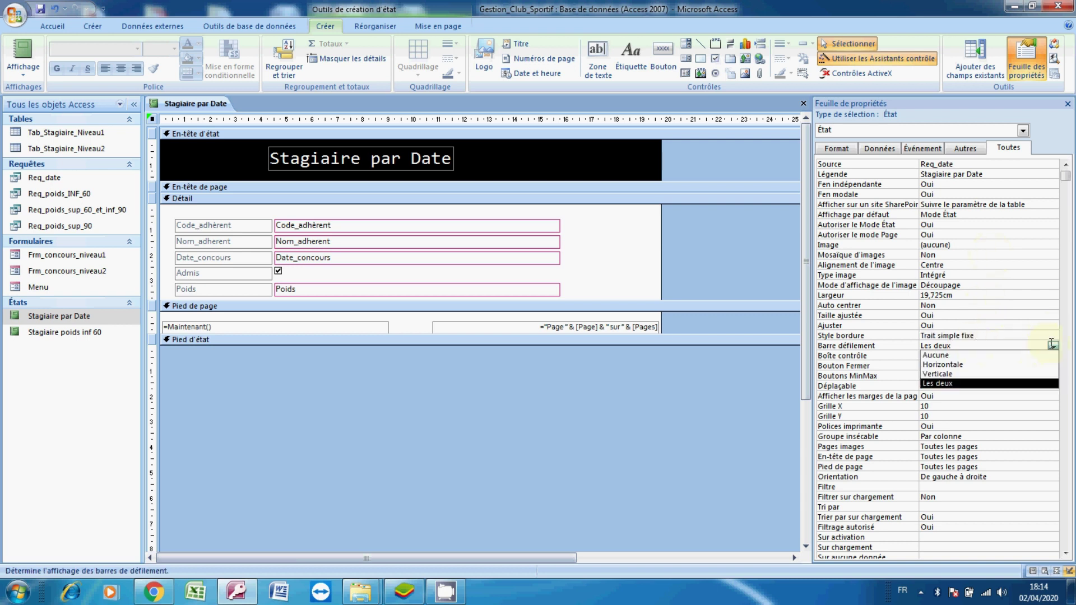
left_click(1008, 359)
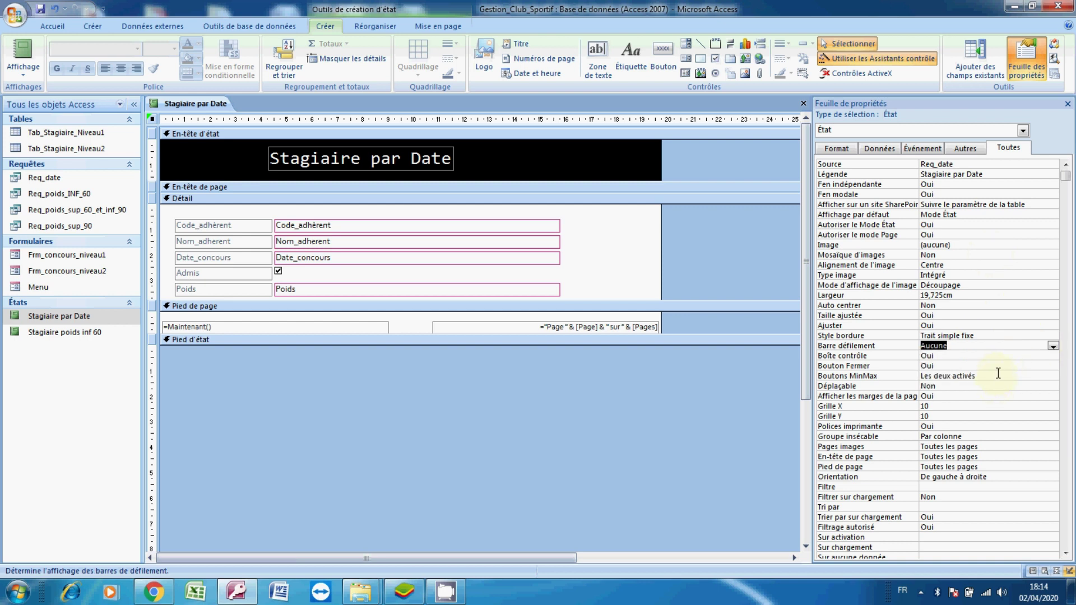
Set the report's Boutons MinMax property to Aucun and close the property sheet.
left_click(999, 374)
left_click(1054, 376)
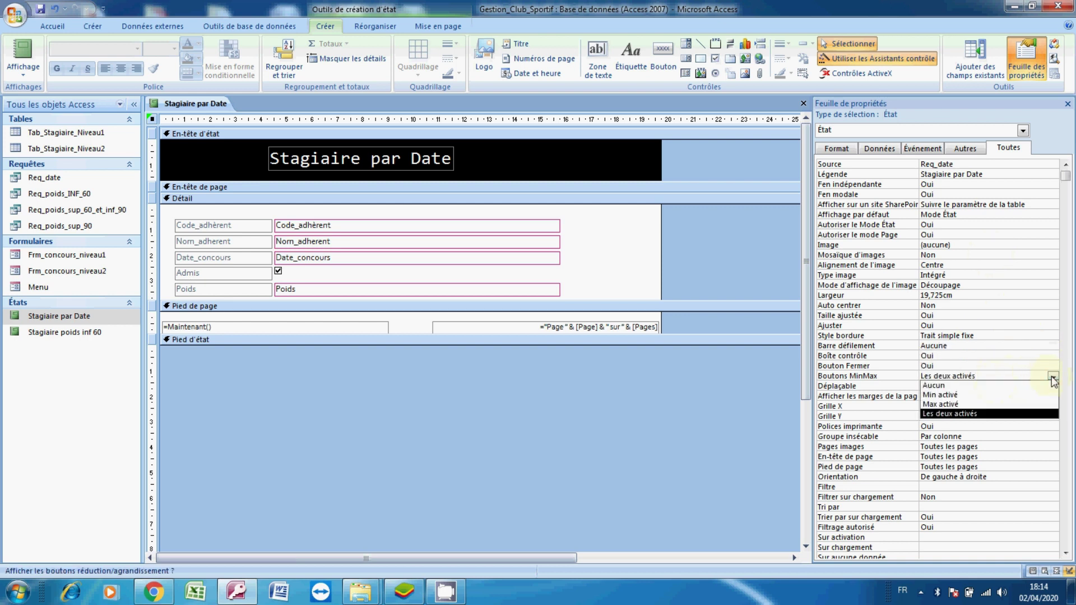
left_click(983, 387)
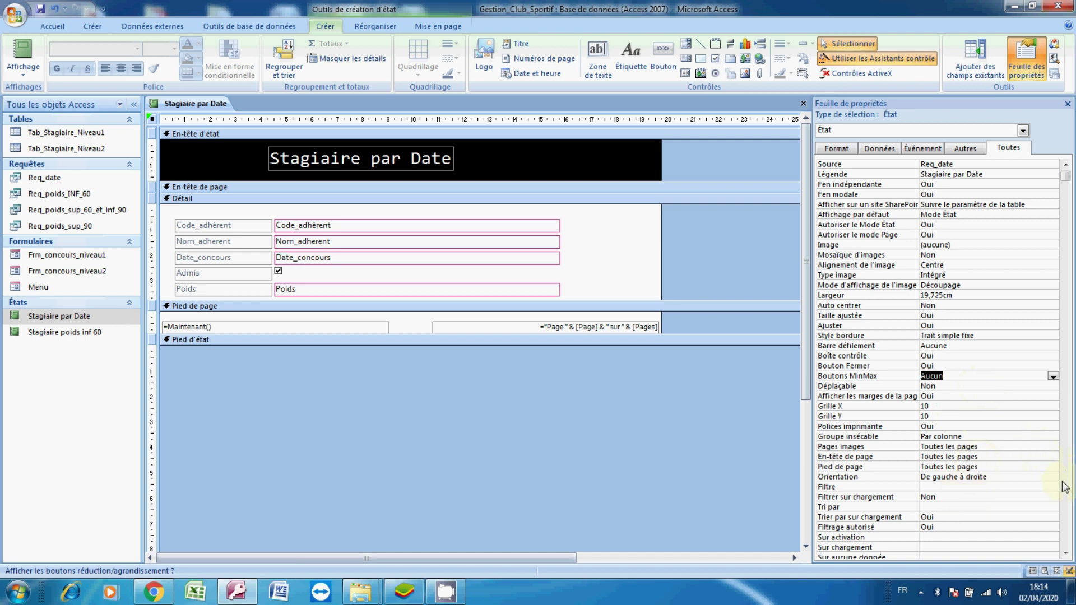
scroll(1068, 488, "down", 5)
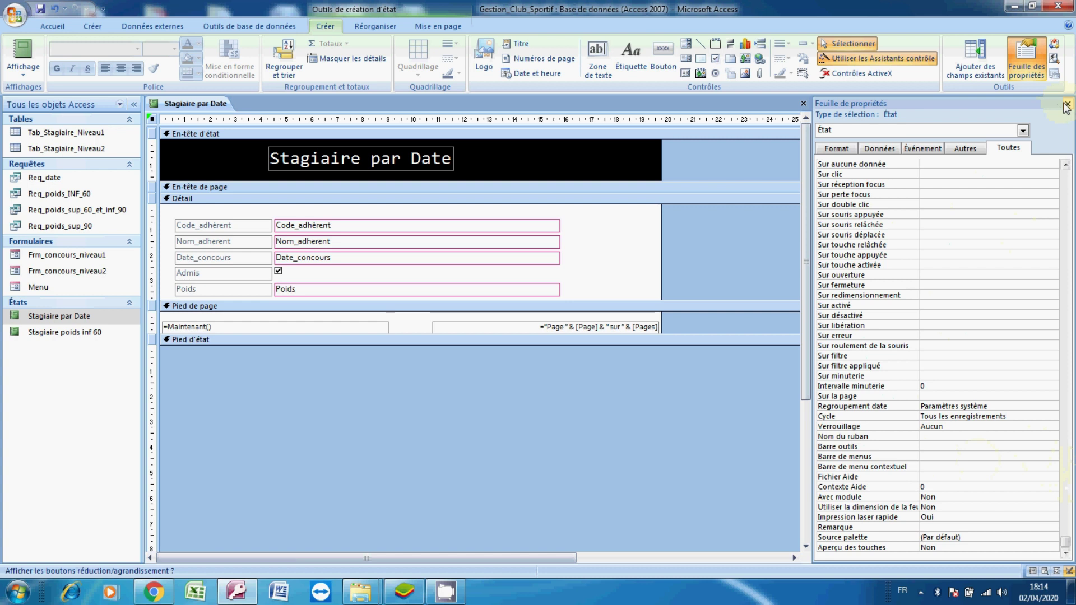
left_click(1068, 104)
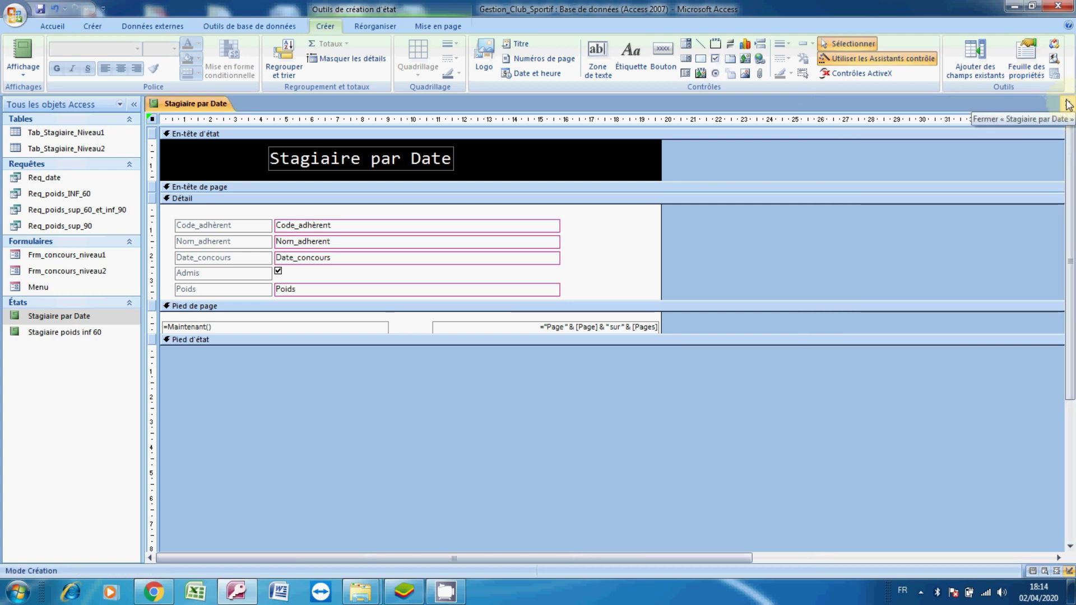
Save and close the Stagiaire par Date report design, and check its pop-up window by running it with blank date parameters.
left_click(1068, 103)
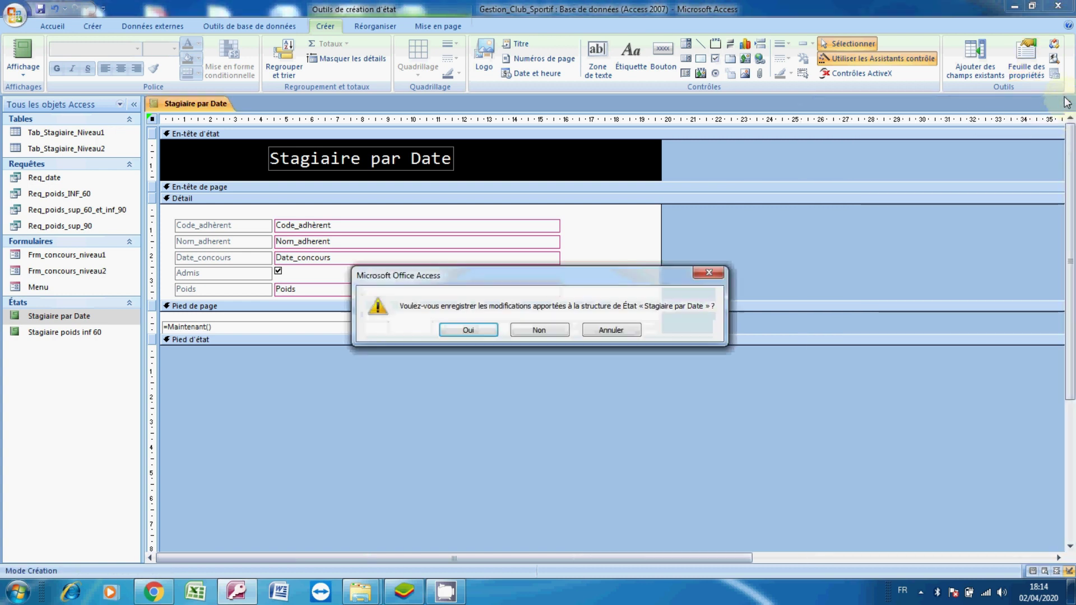
left_click(460, 335)
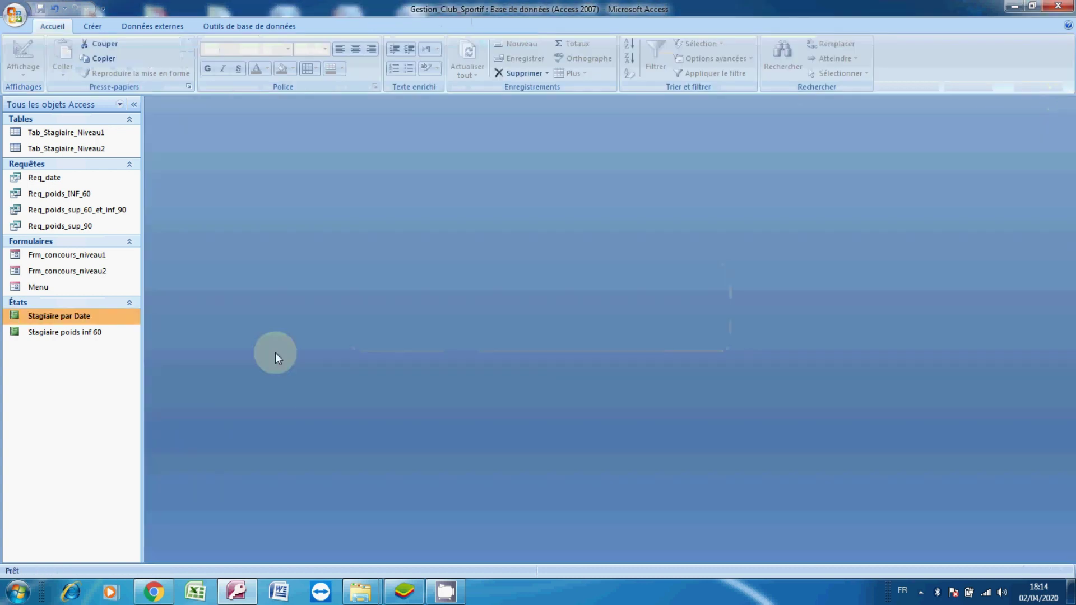
double_click(80, 318)
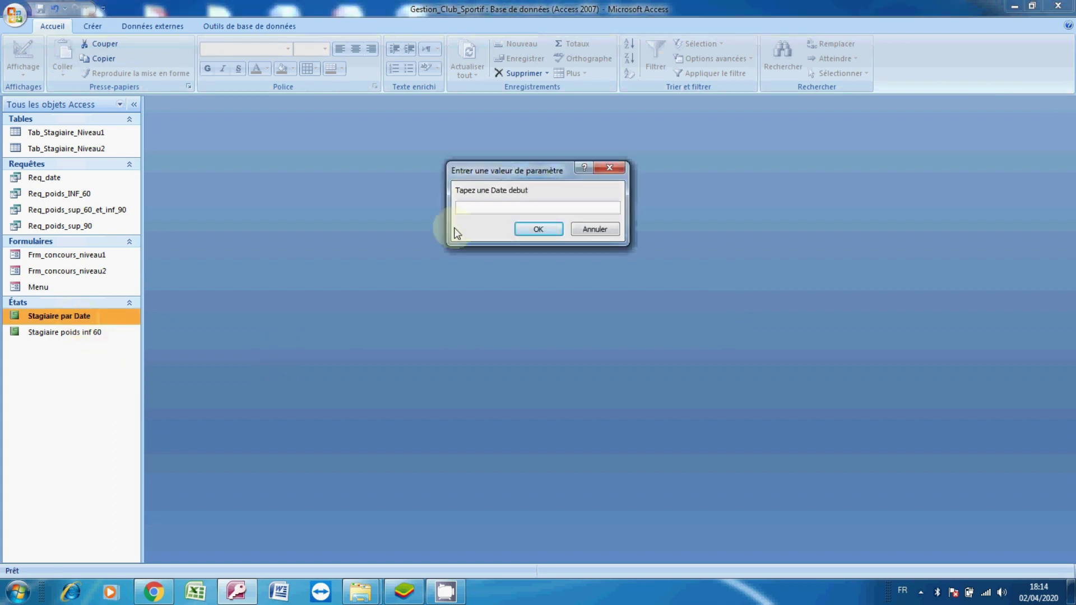
left_click(530, 229)
left_click(530, 229)
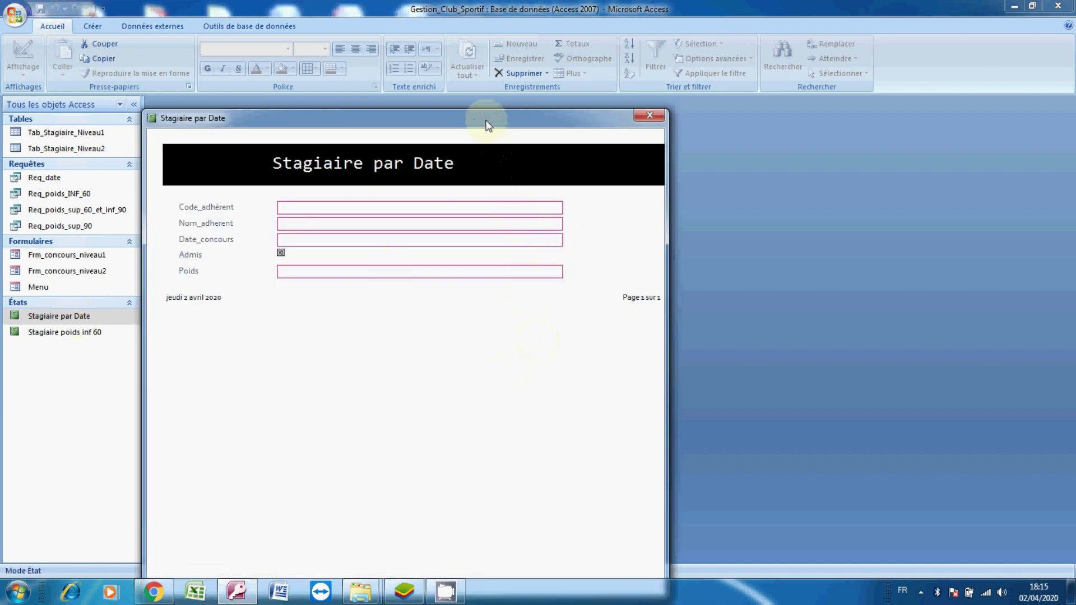
left_click_drag(486, 125, 535, 75)
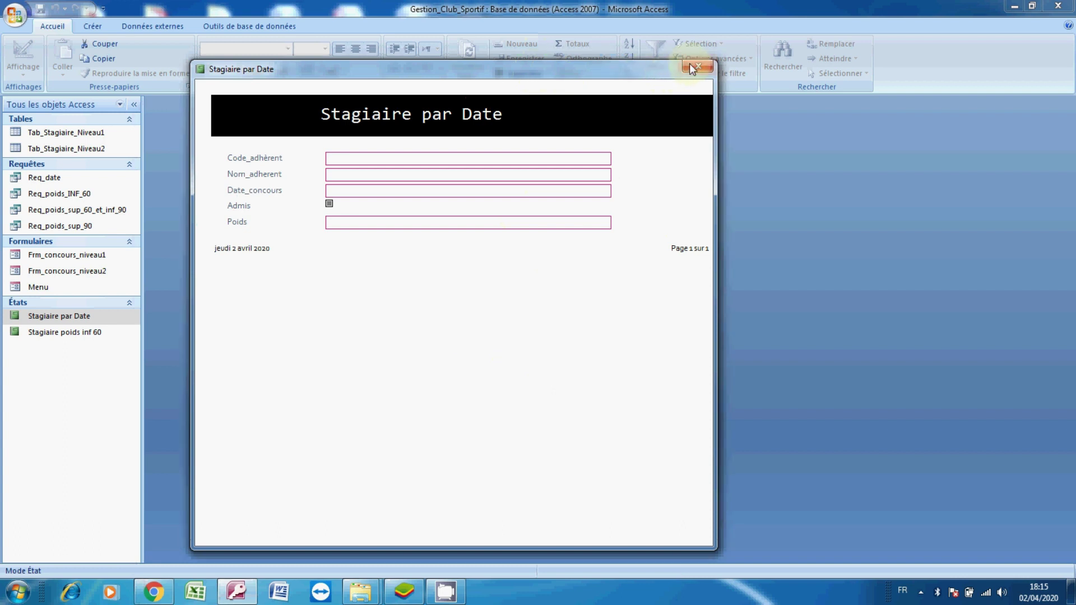
left_click(694, 67)
Open the Stagiaire poids inf 60 report's design and set its Fen indépendante and Fen modale properties to Oui.
right_click(81, 335)
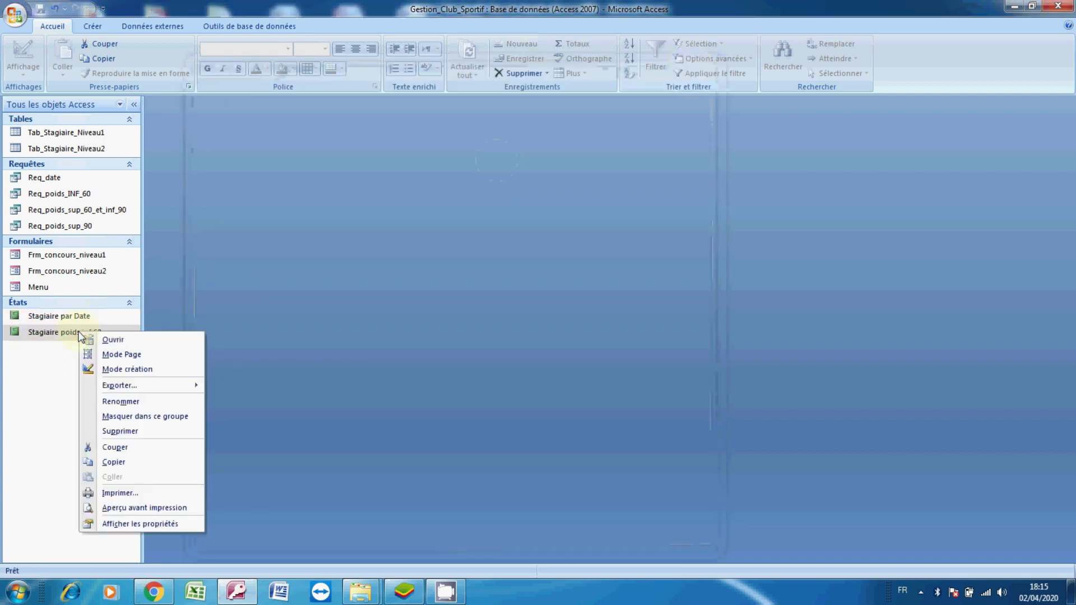
left_click(112, 369)
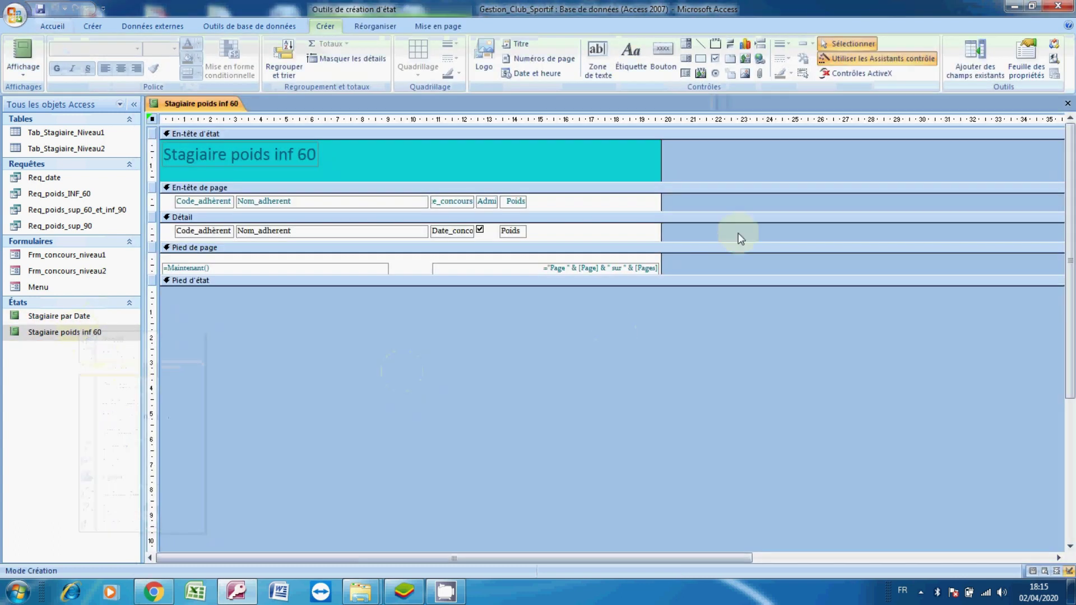
left_click(1023, 73)
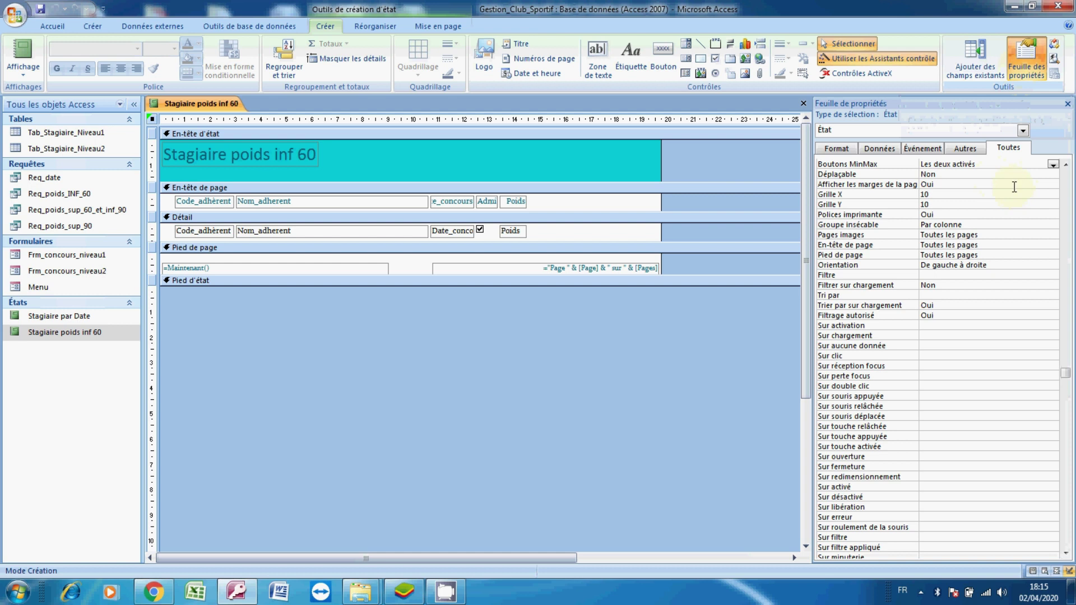
scroll(1071, 220, "down", 6)
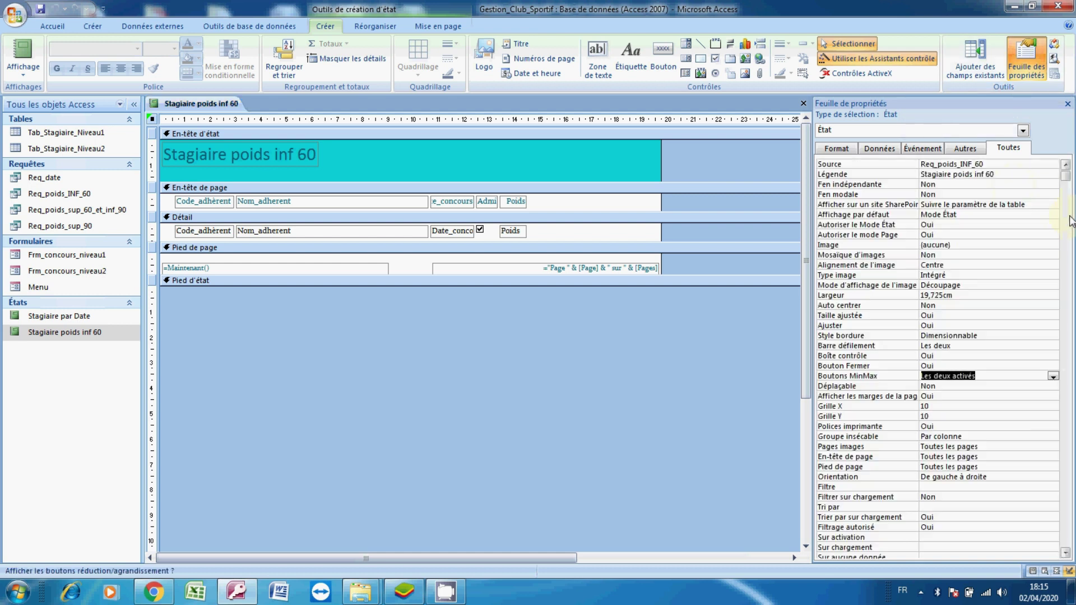
scroll(1068, 219, "up", 6)
scroll(1065, 216, "down", 6)
scroll(1054, 213, "up", 6)
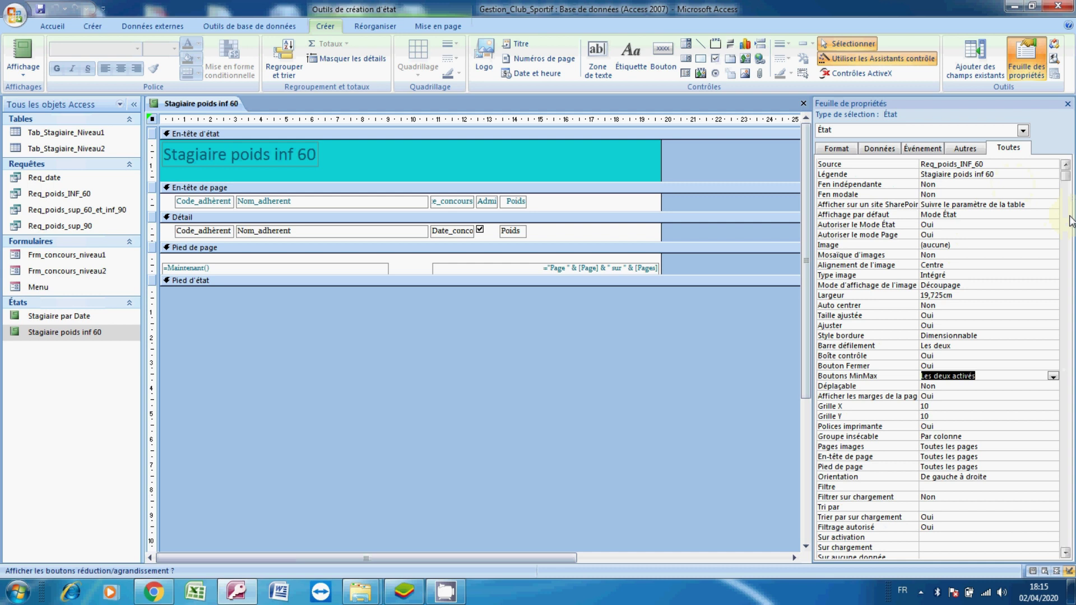
left_click(1010, 185)
left_click(1054, 185)
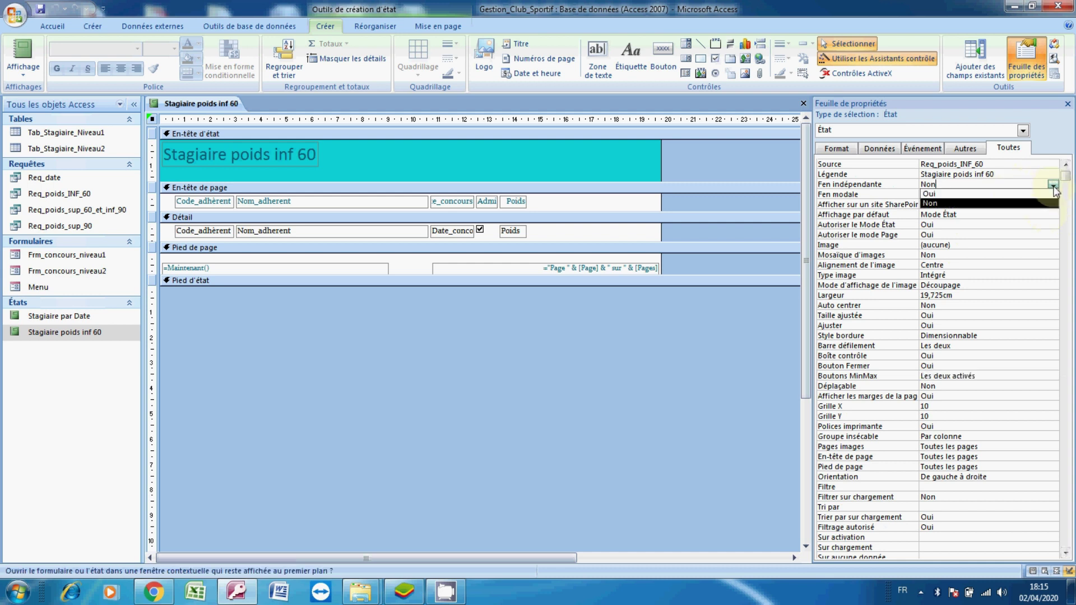
left_click(1001, 193)
left_click(1002, 196)
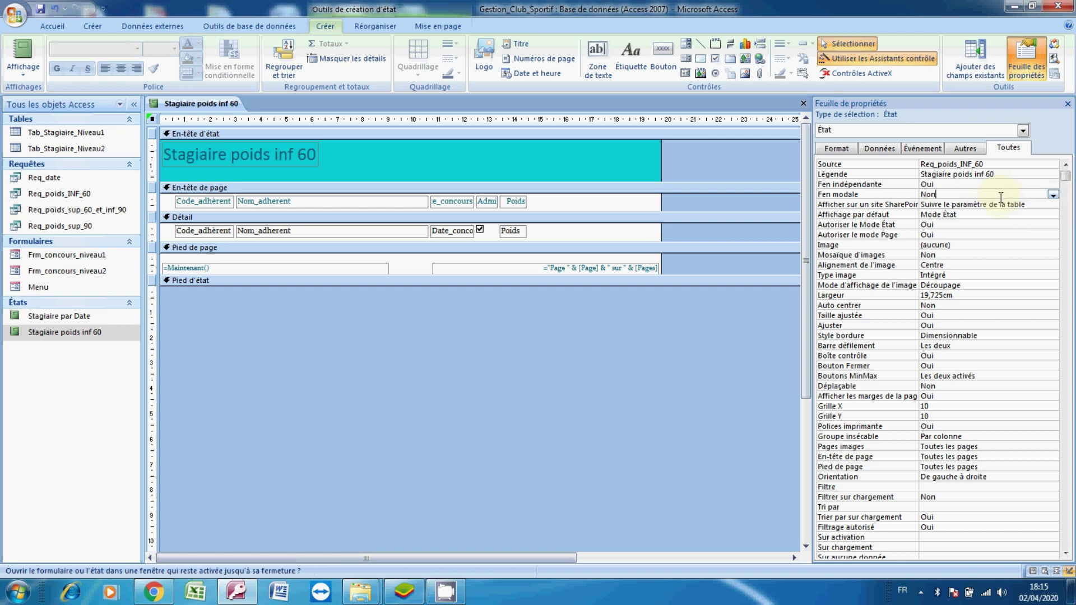
left_click(1054, 196)
left_click(996, 204)
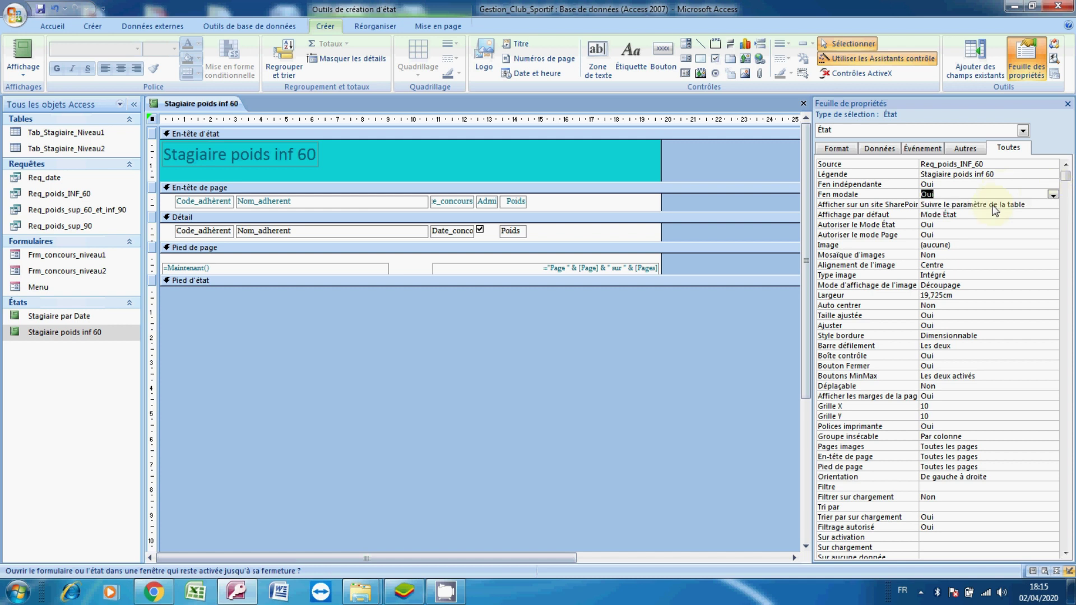
Close the property sheet and the Stagiaire poids inf 60 report design, saving the changes.
left_click(1067, 106)
left_click(1068, 105)
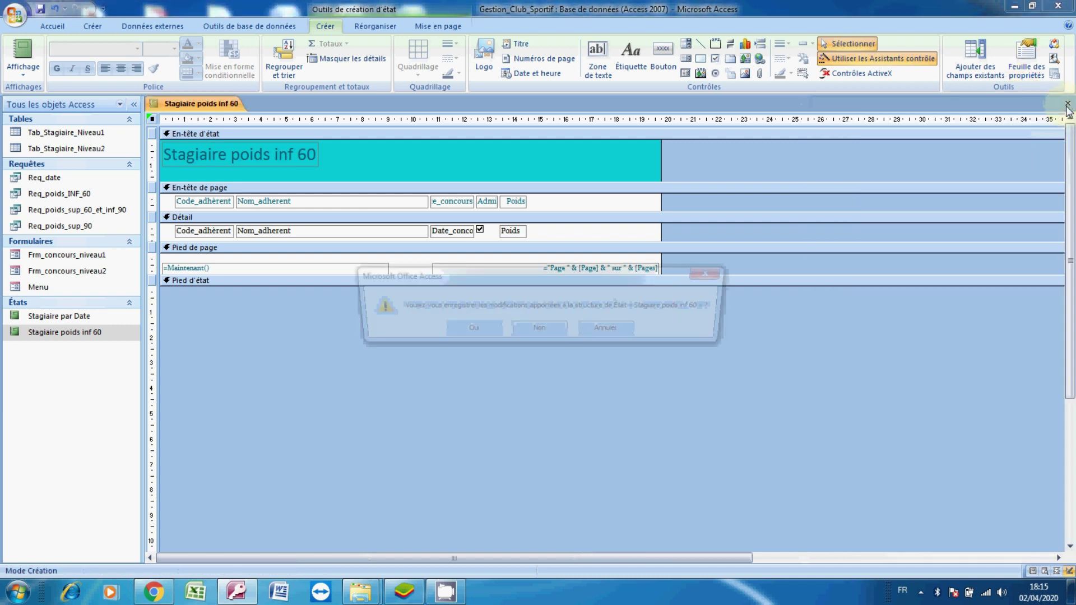
left_click(469, 330)
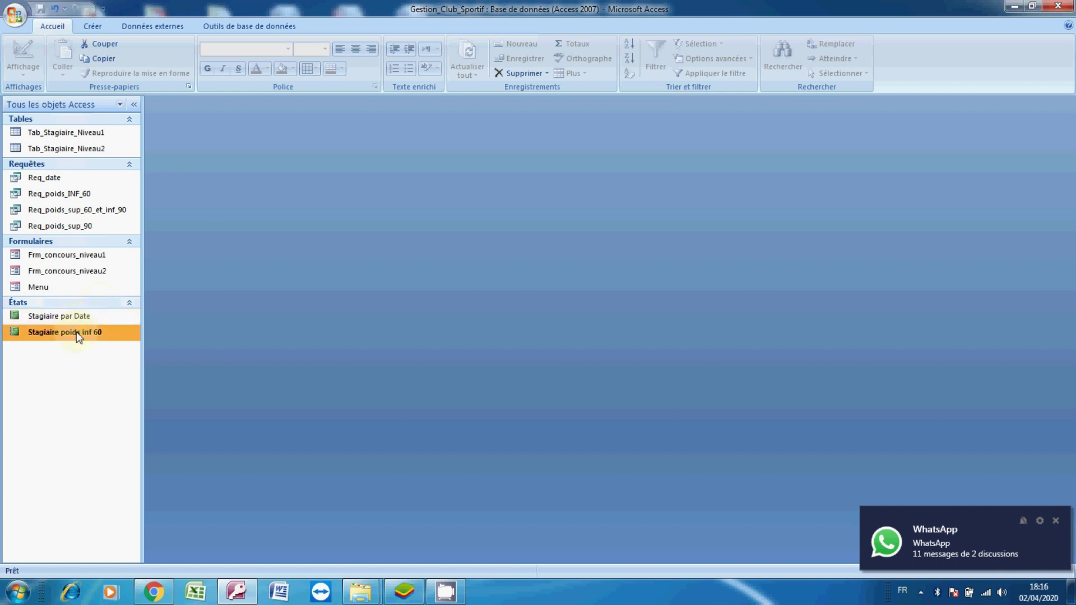
Open the Menu form in design view.
left_click(76, 295)
right_click(73, 289)
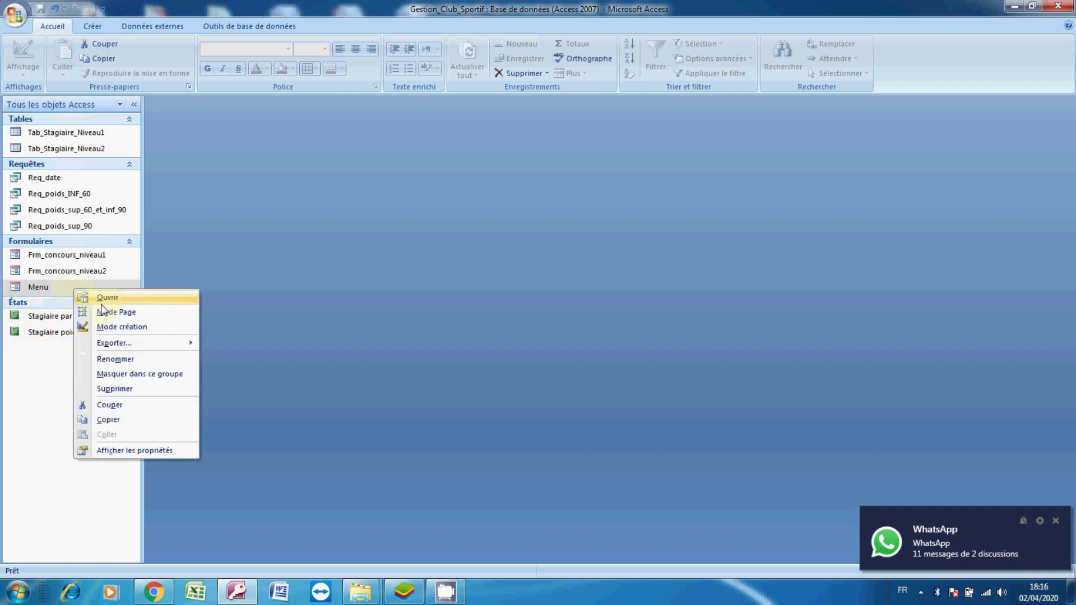
left_click(118, 330)
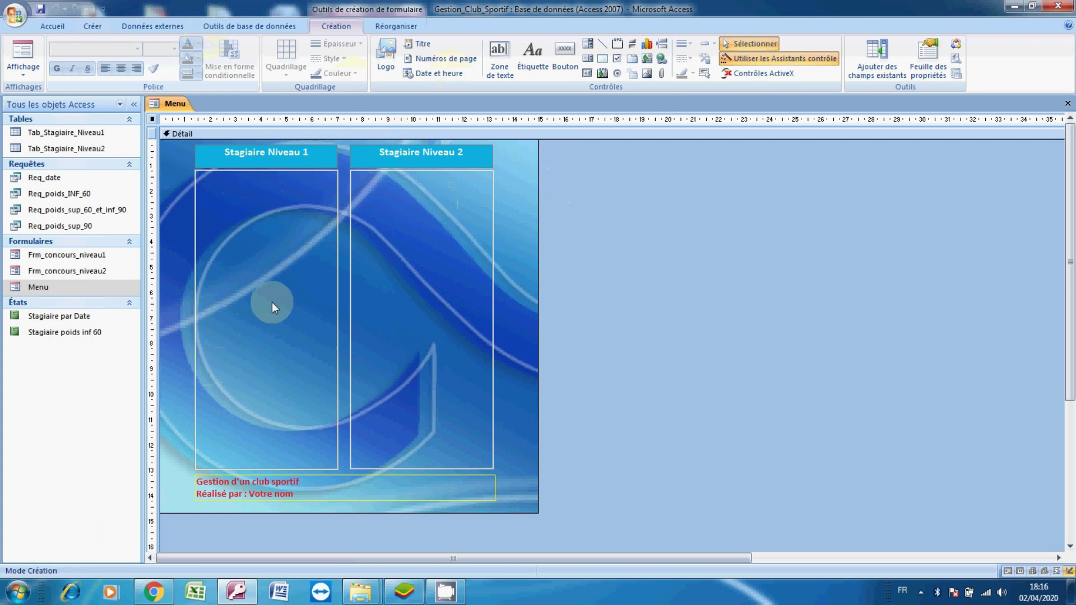
left_click(618, 47)
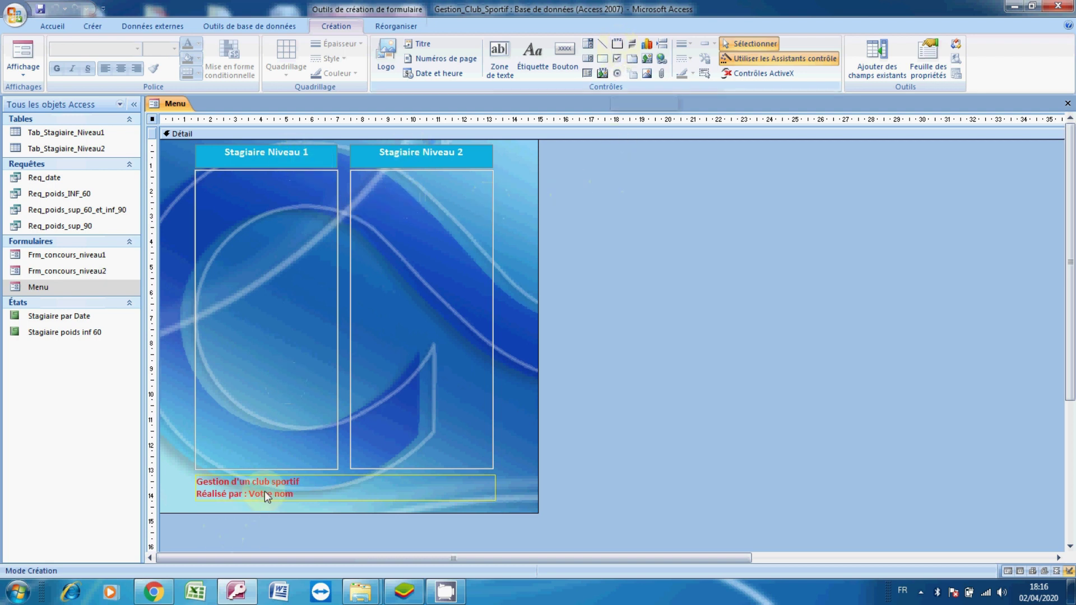
Draw a command button about 3 by 2 cm in the Stagiaire Niveau 1 frame that opens Frm_concours_niveau1 with all records.
left_click(574, 50)
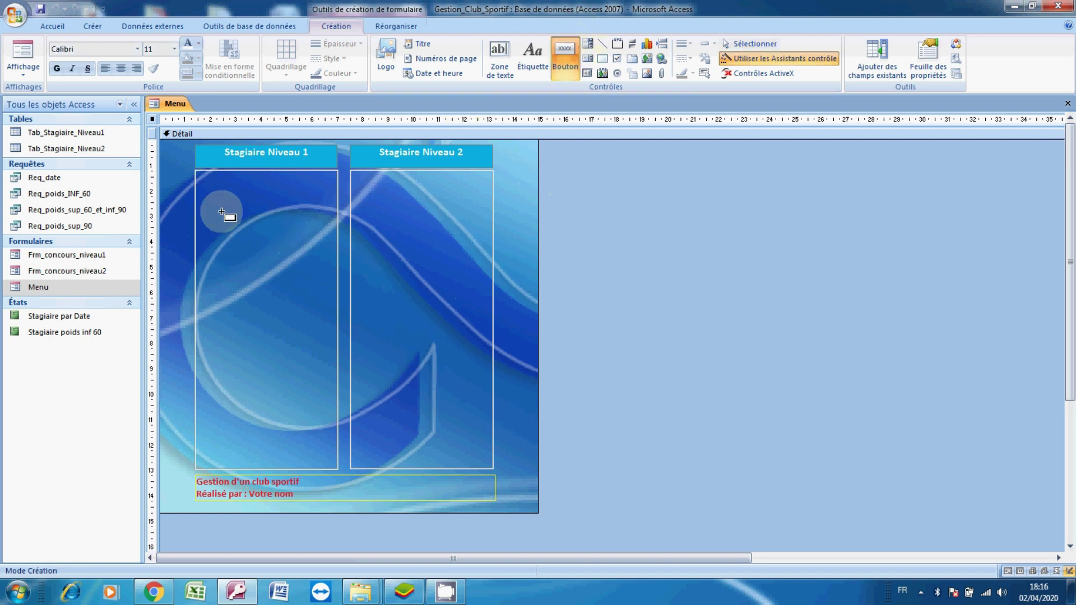
left_click_drag(217, 206, 289, 256)
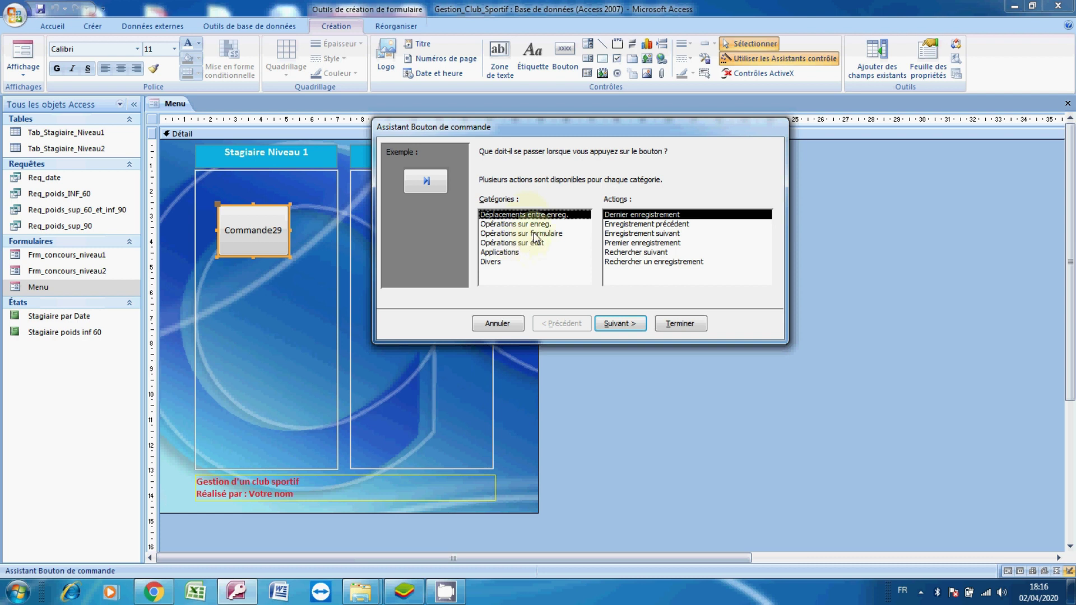
left_click(533, 233)
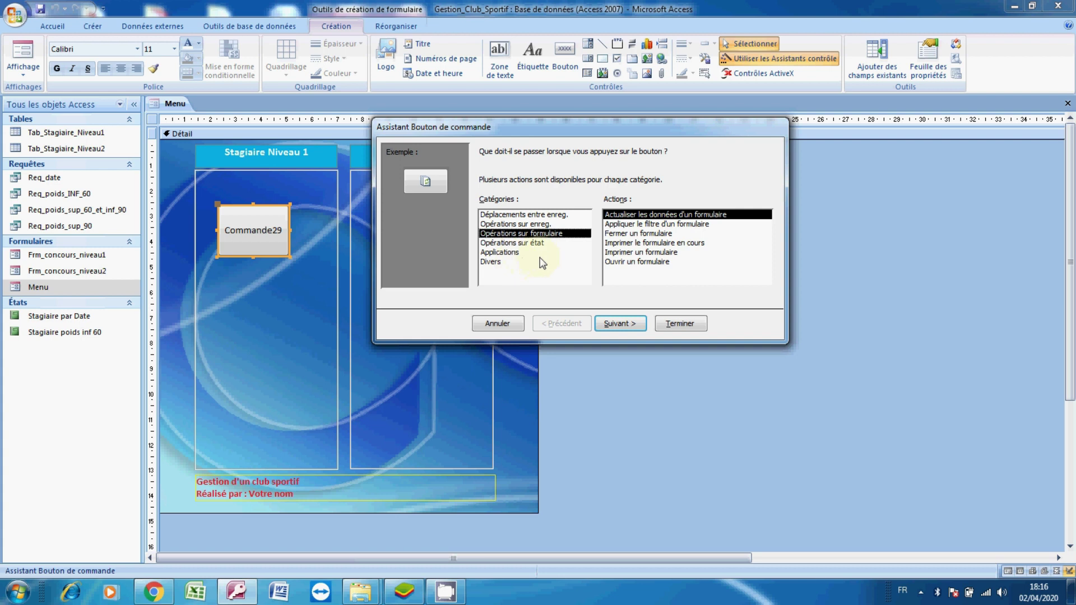
left_click(624, 262)
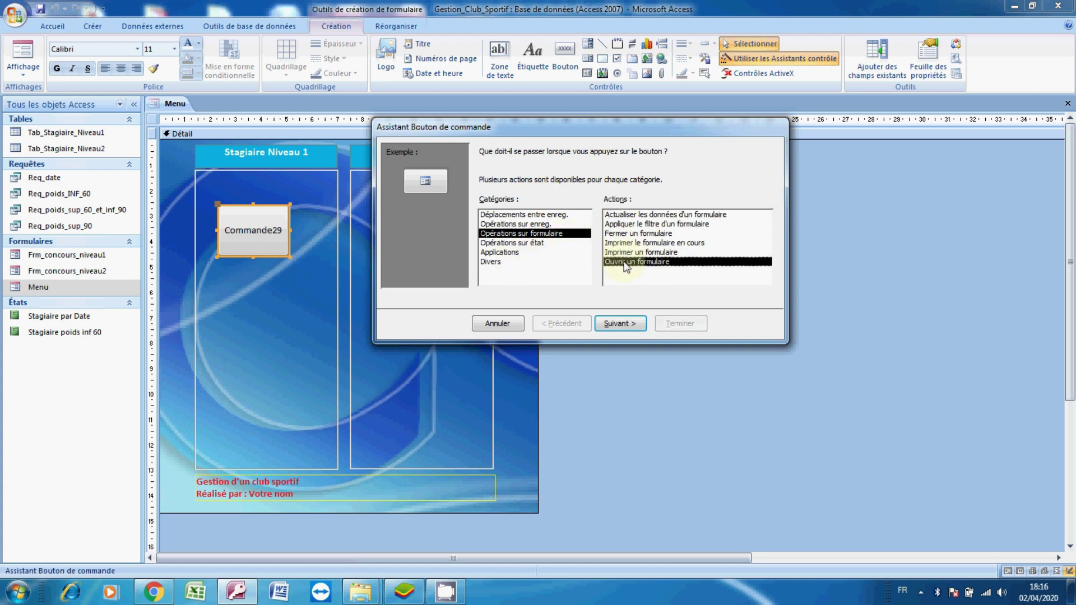
left_click(620, 324)
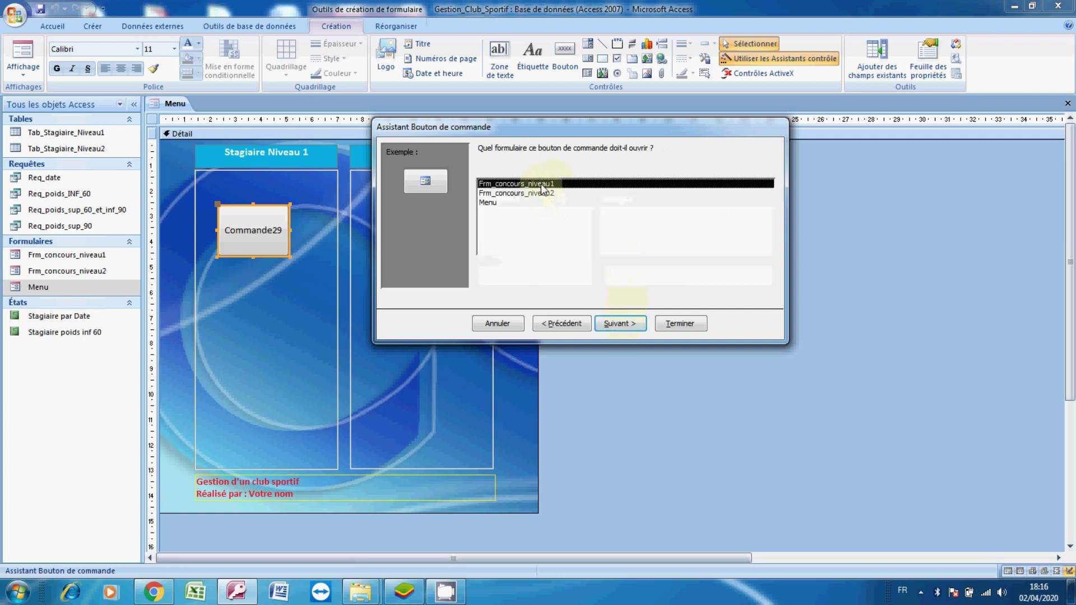
left_click(620, 323)
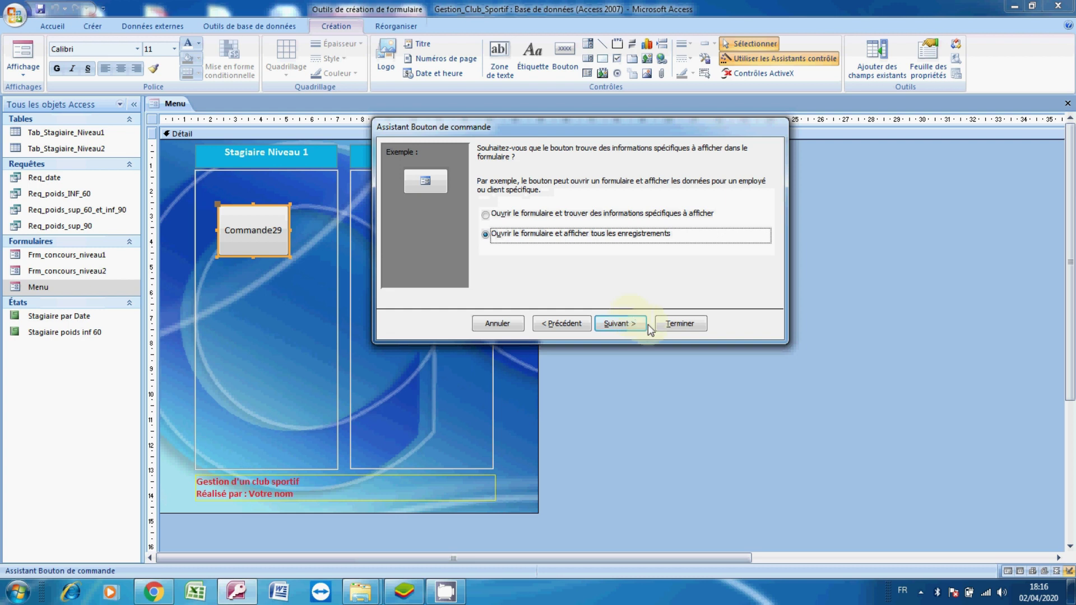
left_click(632, 325)
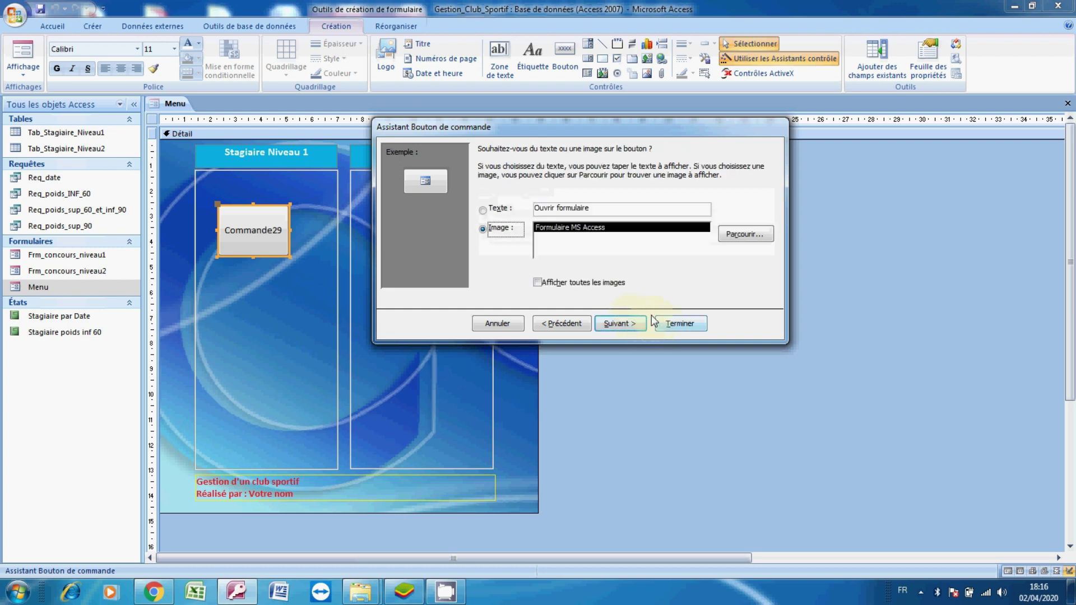
Finish the button with the Formulaire MS Access image and enlarge it to about 3 by 2 cm near the top of the Stagiaire Niveau 1 frame.
left_click(500, 212)
left_click(499, 229)
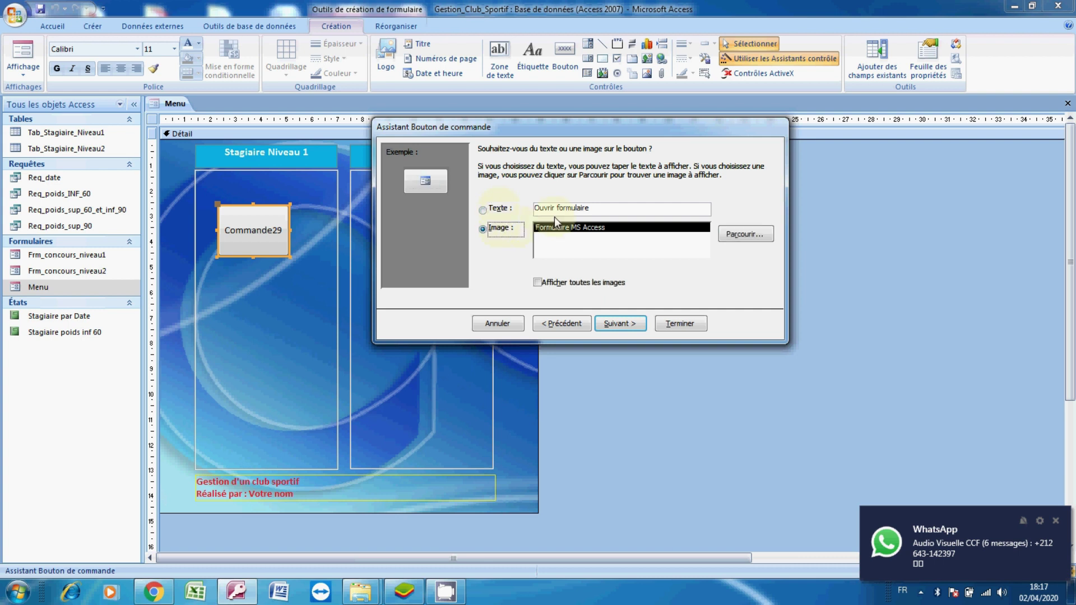
left_click(499, 209)
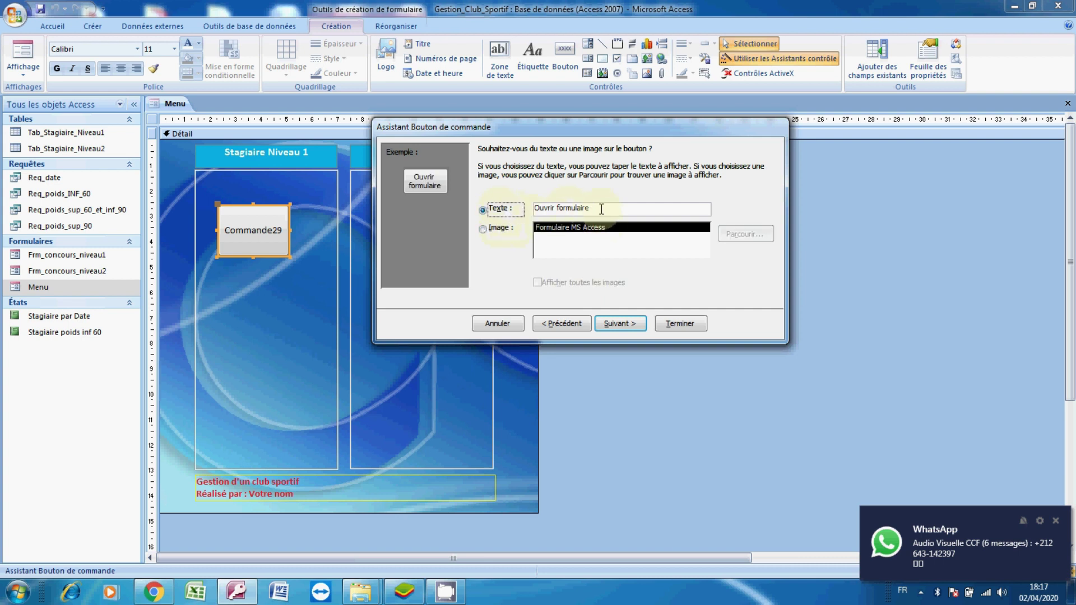
left_click(505, 231)
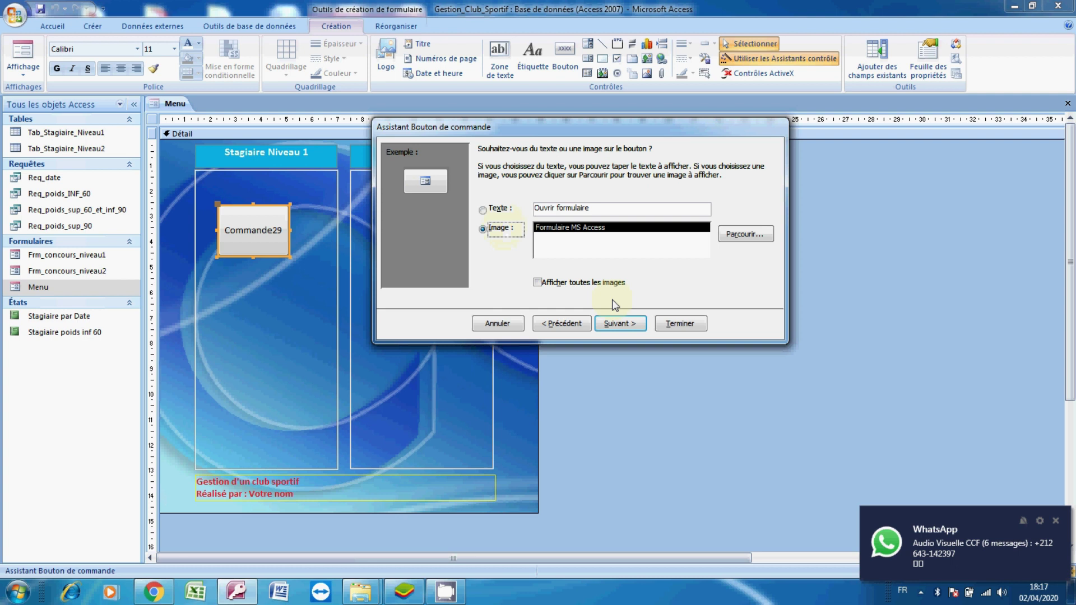
left_click(633, 323)
left_click(671, 325)
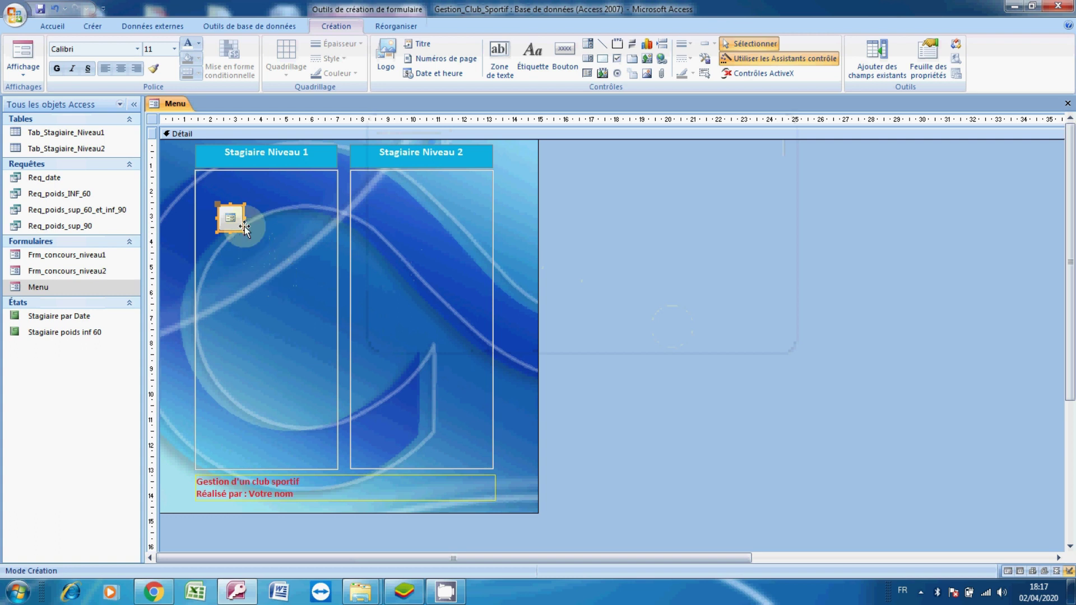
left_click_drag(245, 231, 279, 235)
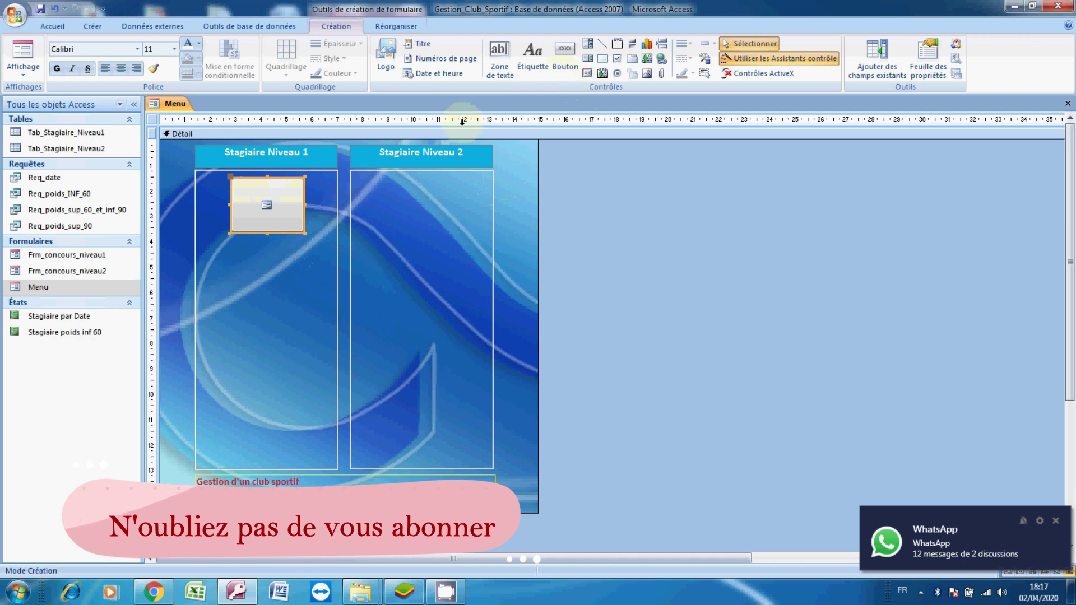
Draw a command button about 2.5 by 1.7 cm below the form button in the Stagiaire Niveau 1 frame that previews the Stagiaire par Date report.
left_click(565, 62)
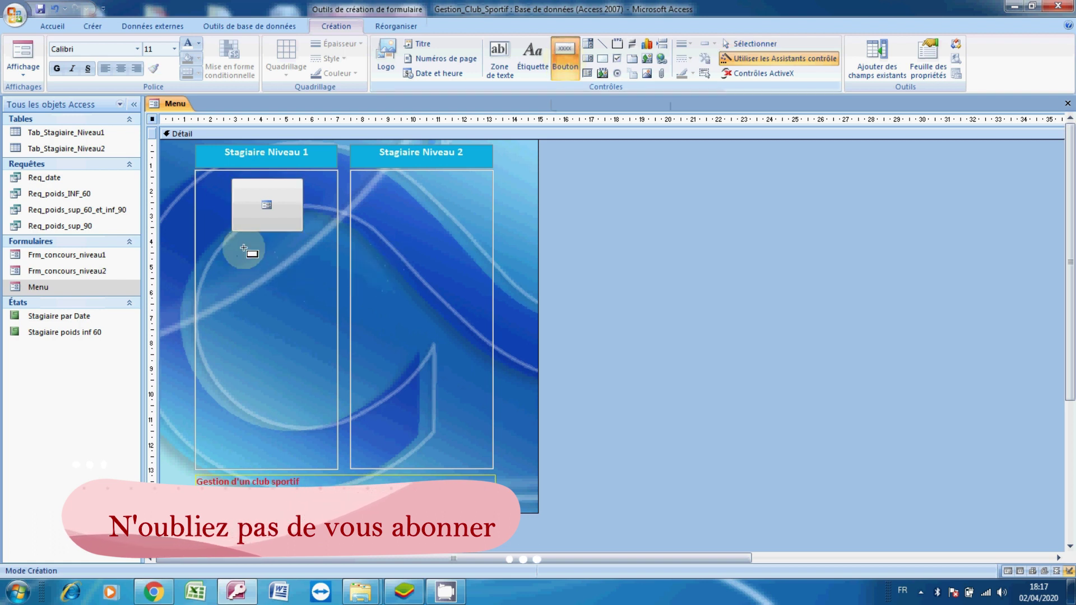
left_click_drag(241, 247, 306, 290)
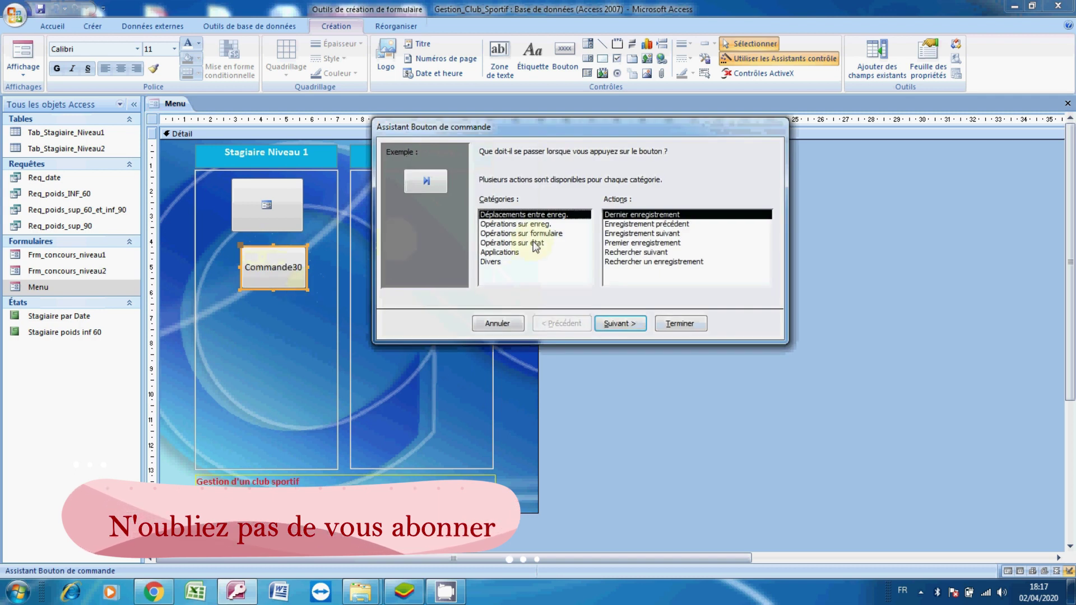
left_click(517, 253)
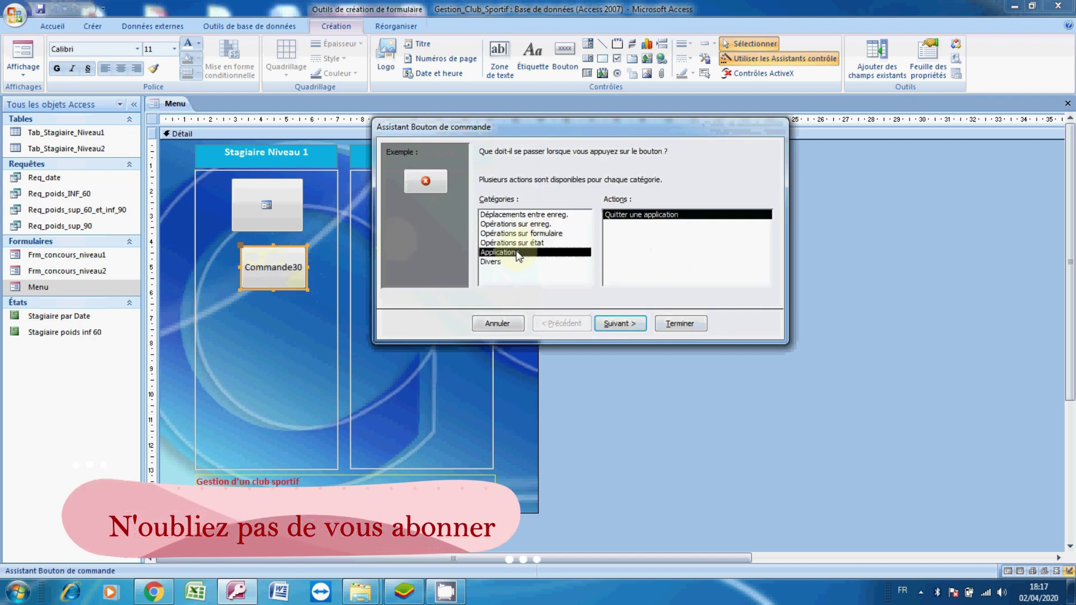
left_click(506, 263)
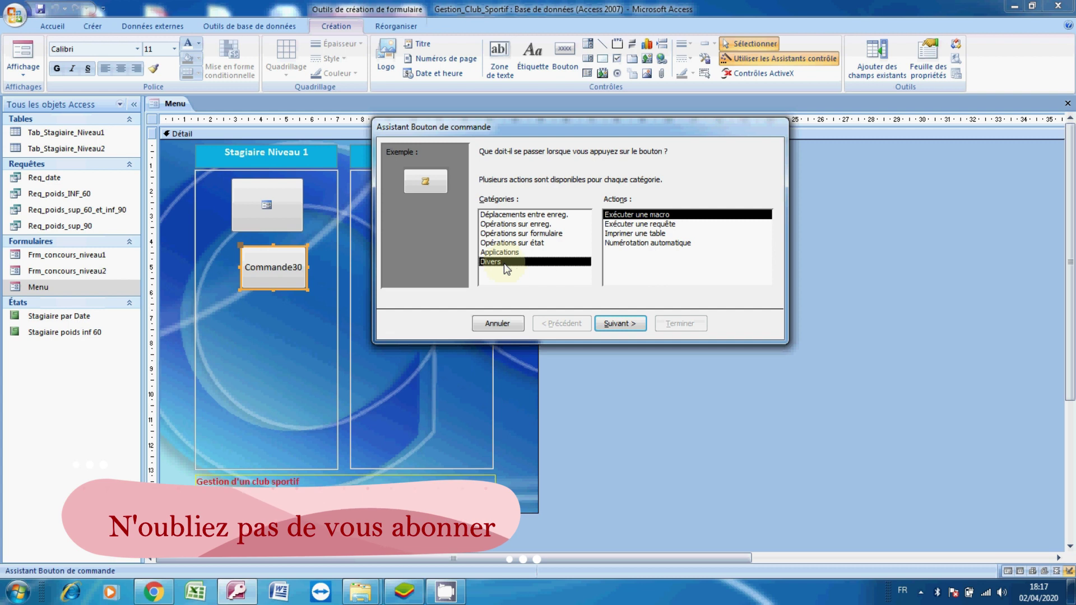
left_click(624, 224)
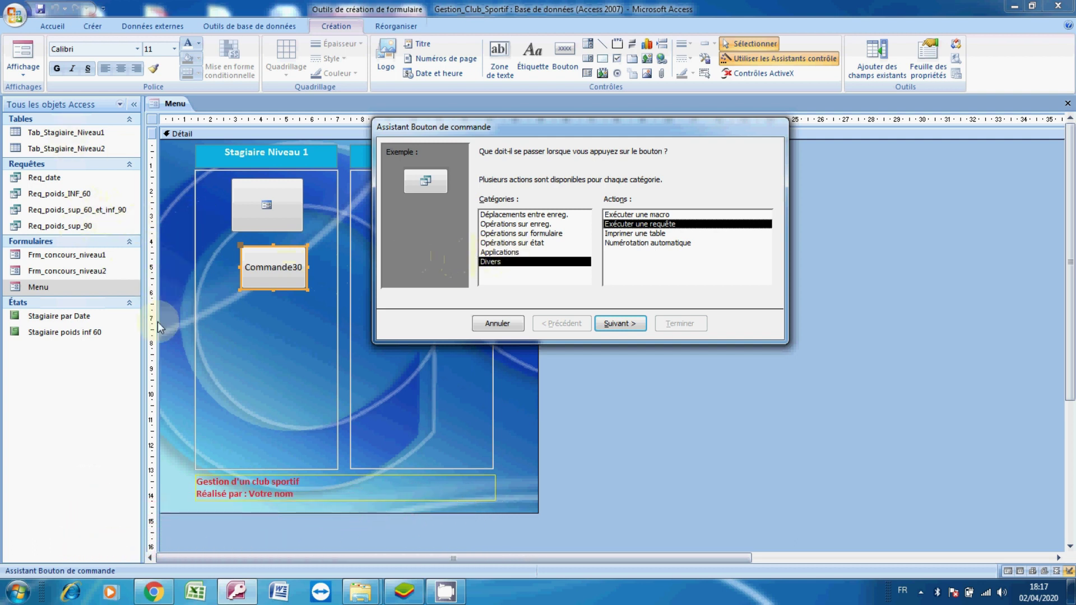
left_click(504, 243)
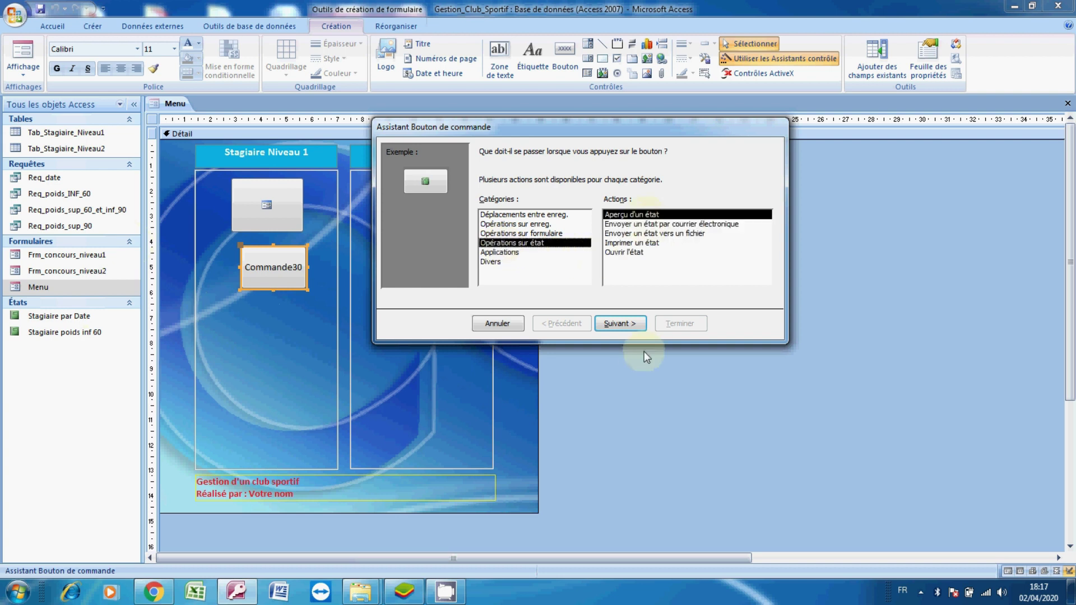
left_click(629, 326)
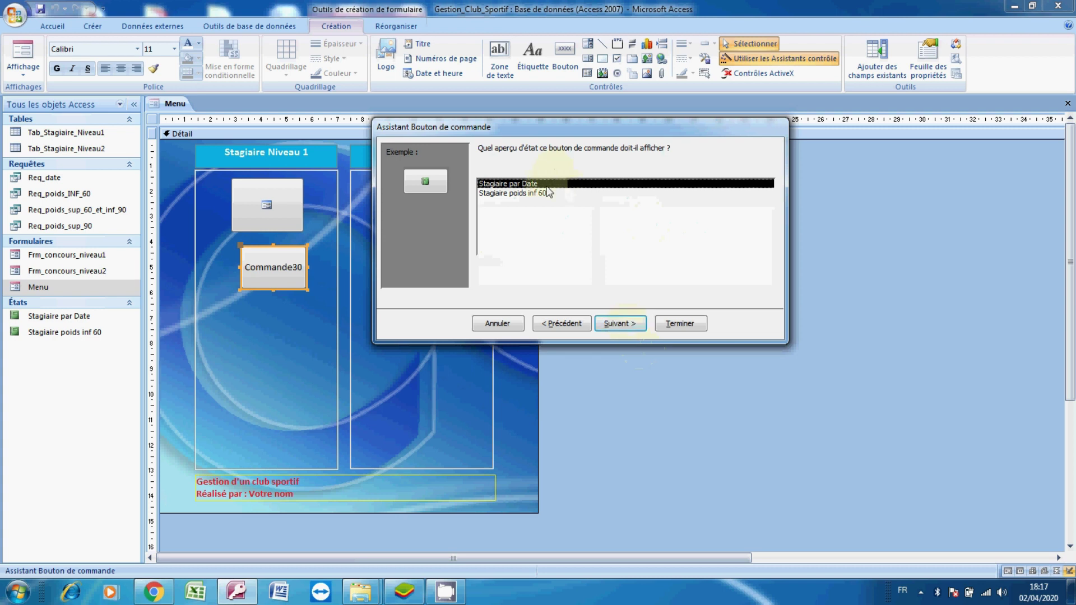
left_click(632, 328)
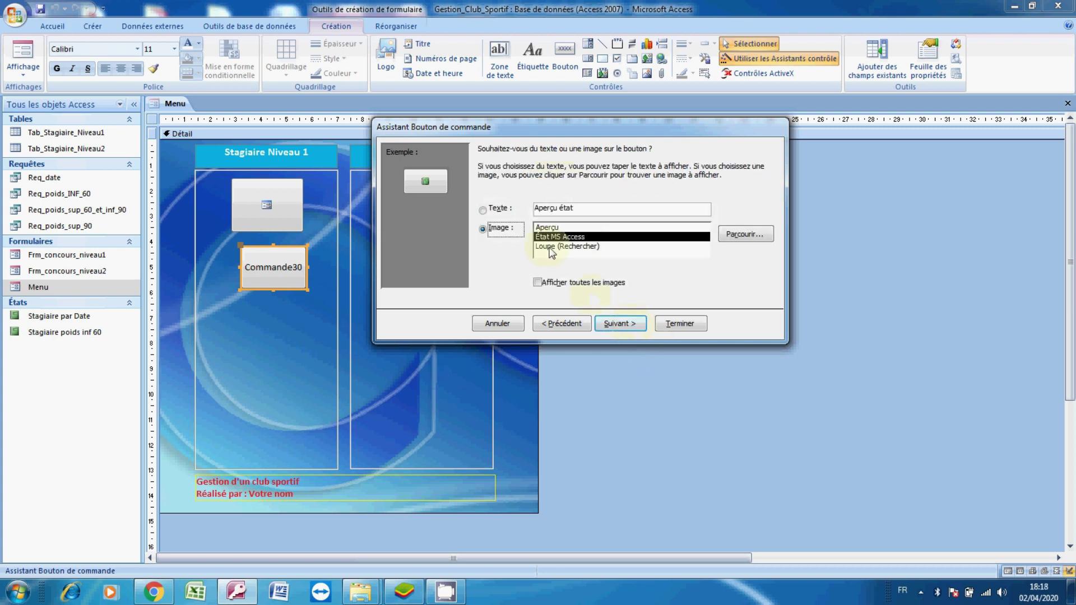
Finish the Stagiaire par Date button with the État MS Access image and enlarge it to about the size of the button above.
left_click(636, 321)
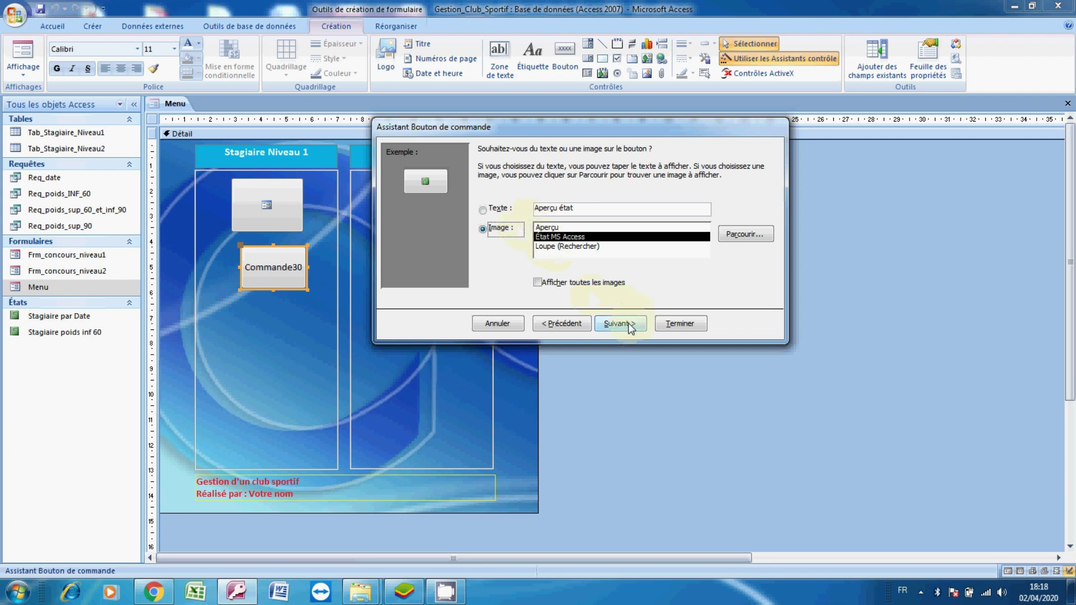
left_click(680, 325)
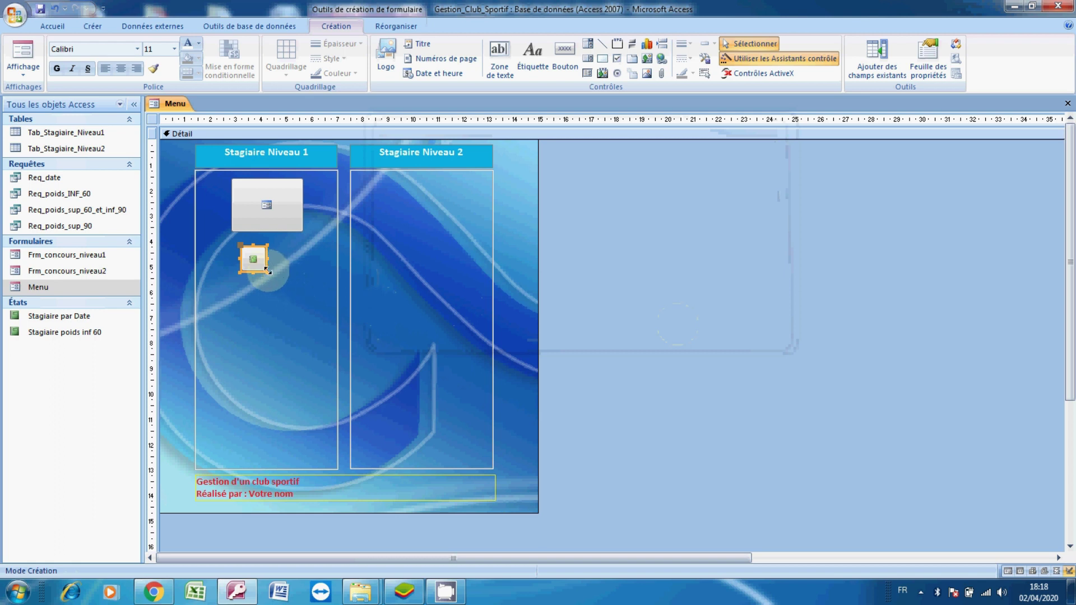
left_click_drag(267, 272, 292, 305)
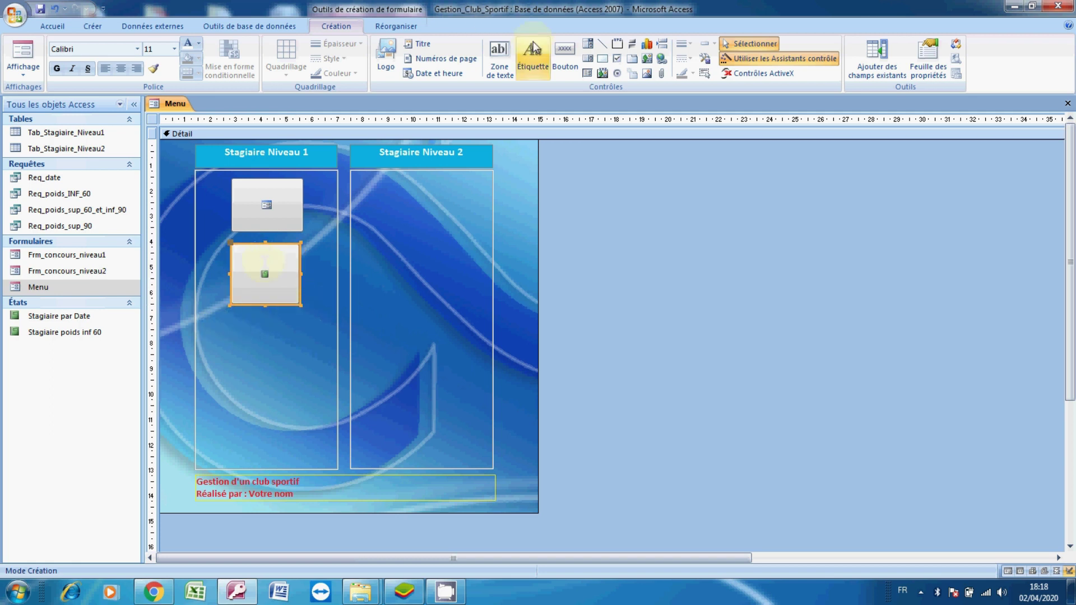
Draw a third command button about 3 by 2.5 cm below the other two that previews the Stagiaire poids inf 60 report.
left_click(557, 49)
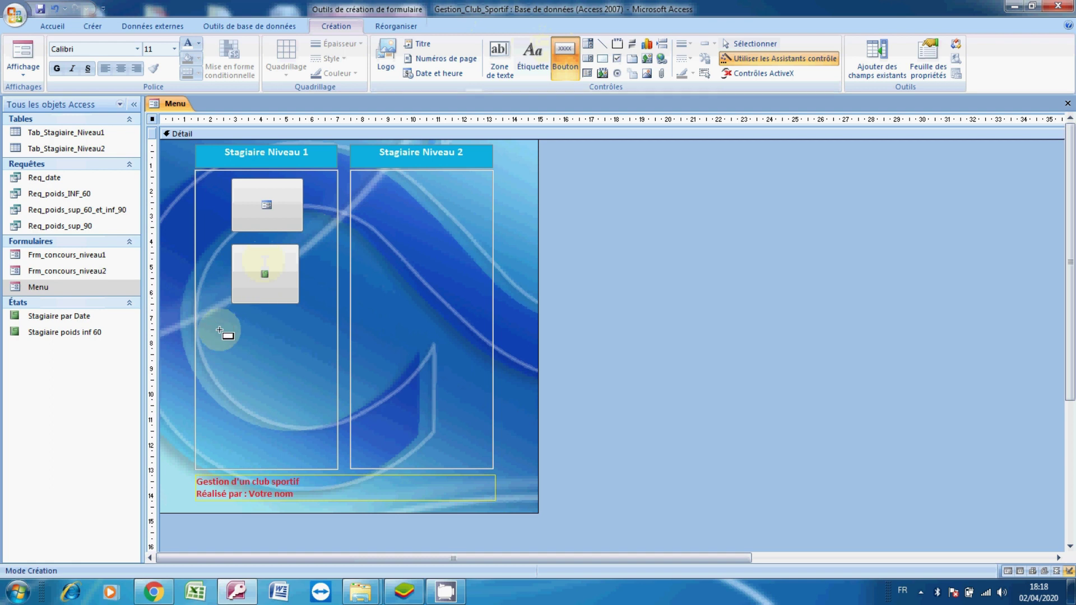
left_click_drag(234, 313, 313, 379)
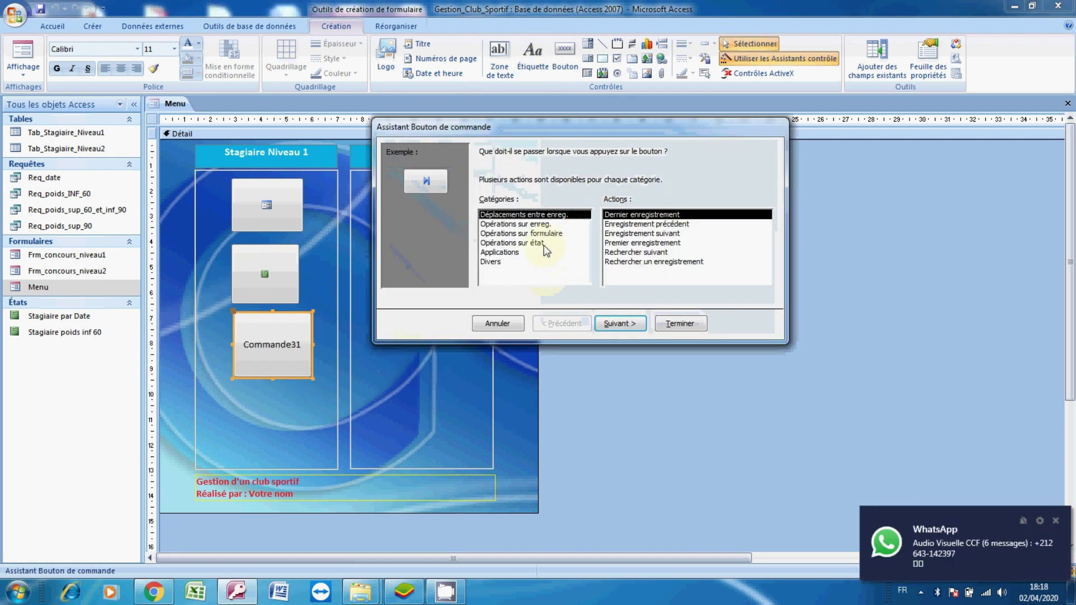
left_click(541, 244)
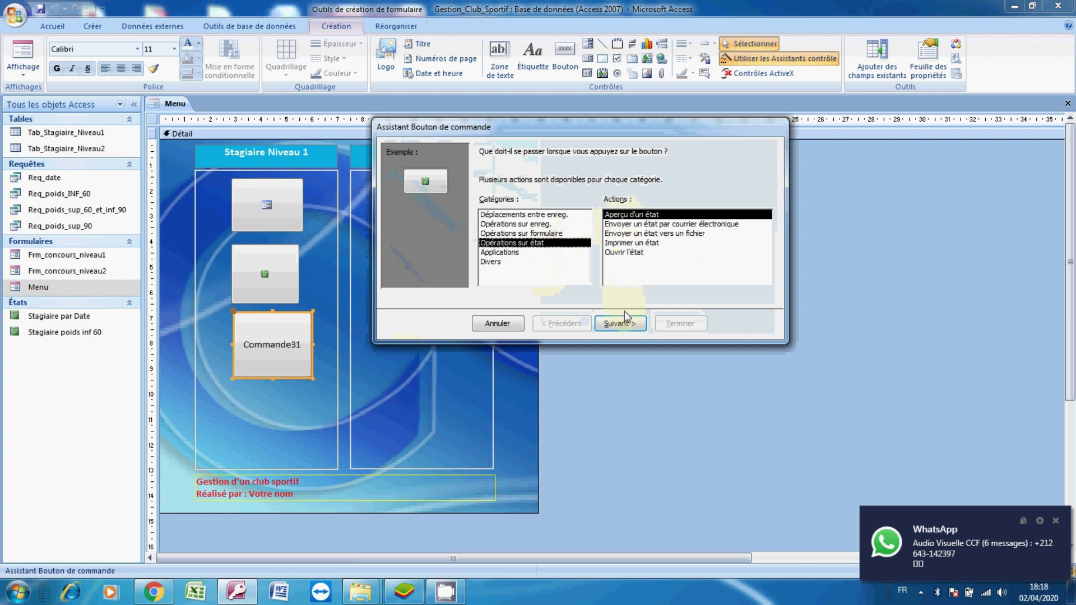
left_click(627, 325)
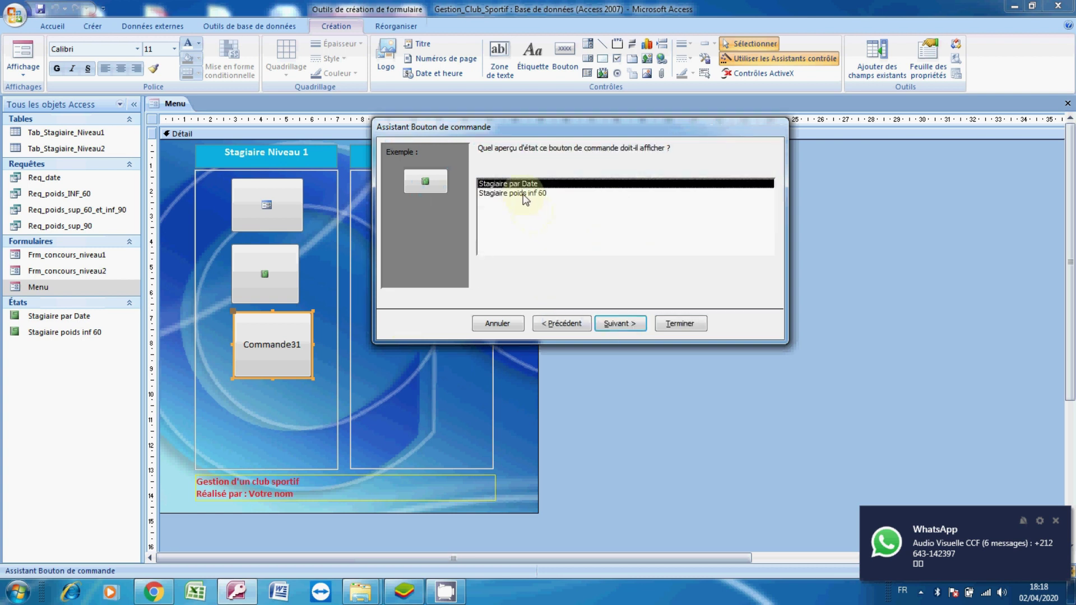
left_click(524, 194)
left_click(620, 320)
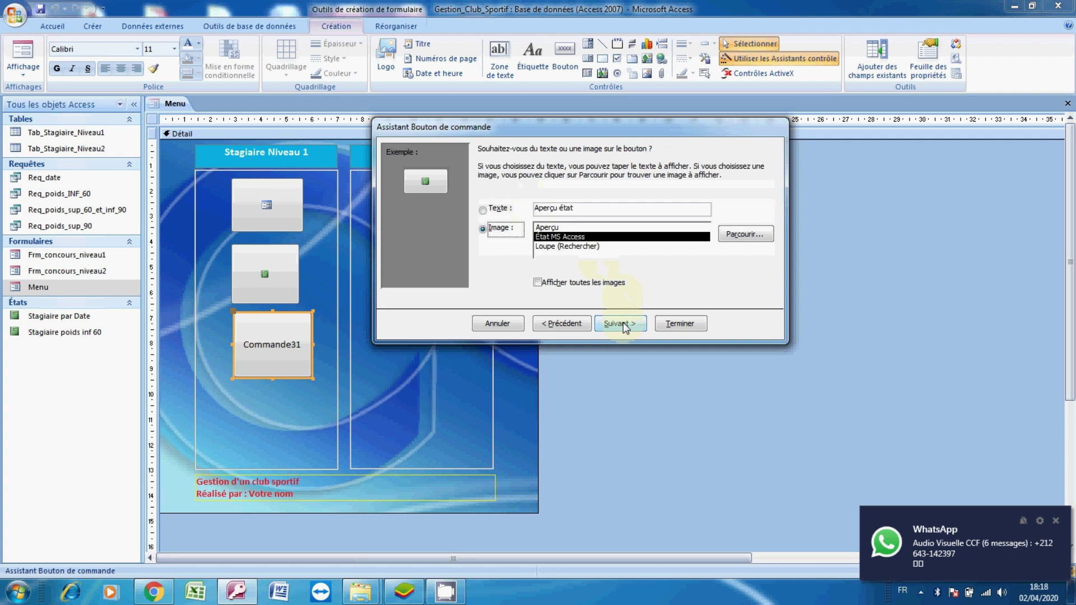
Finish the Stagiaire poids inf 60 button with the État MS Access image and enlarge it to about 2.7 by 2.7 cm.
left_click(621, 324)
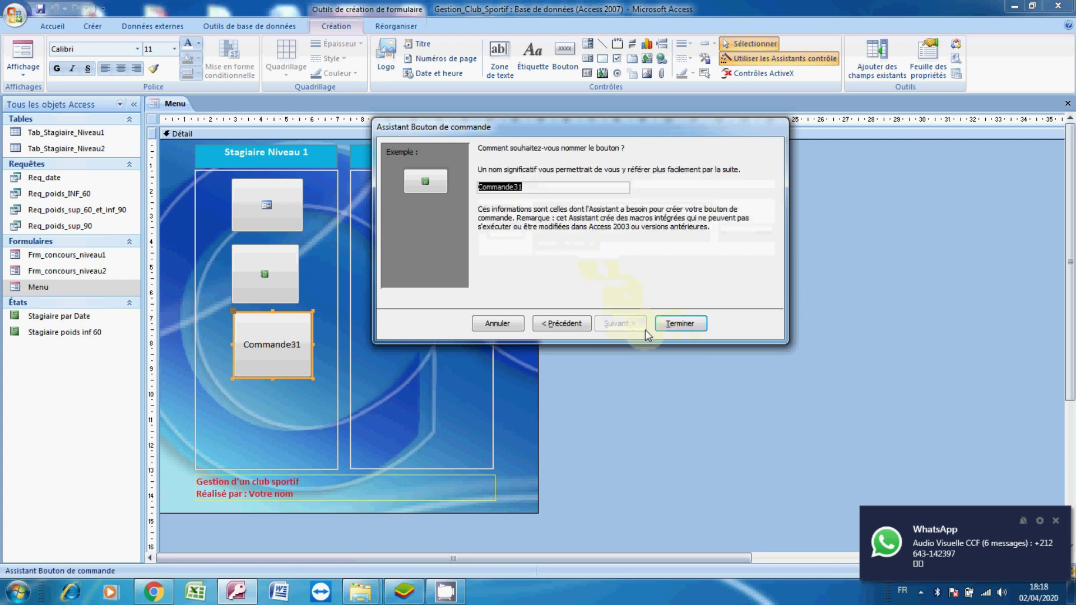
left_click(680, 323)
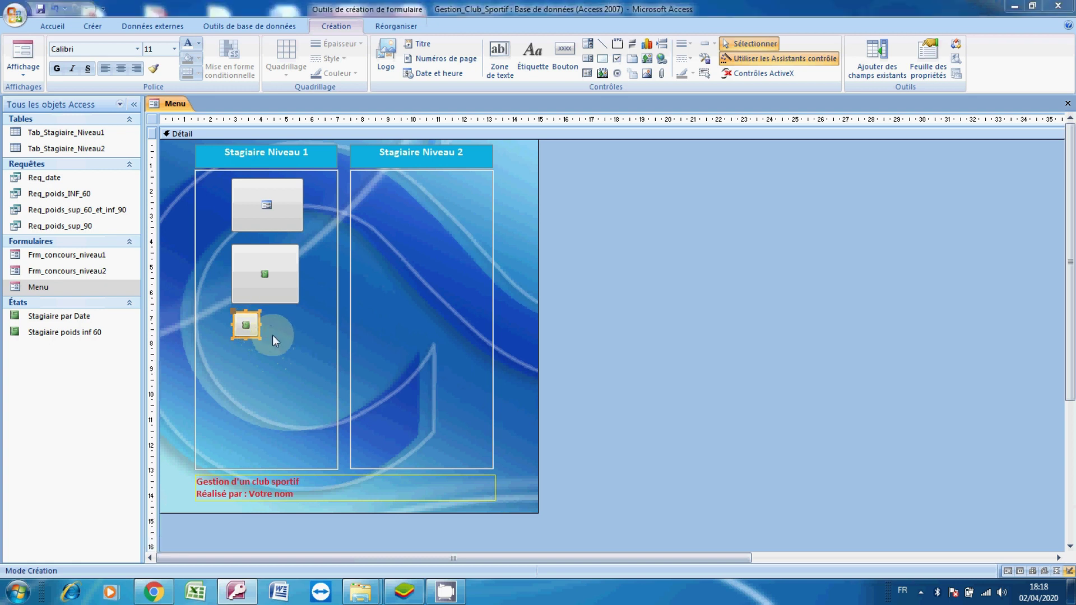
left_click(247, 329)
left_click_drag(259, 339, 283, 393)
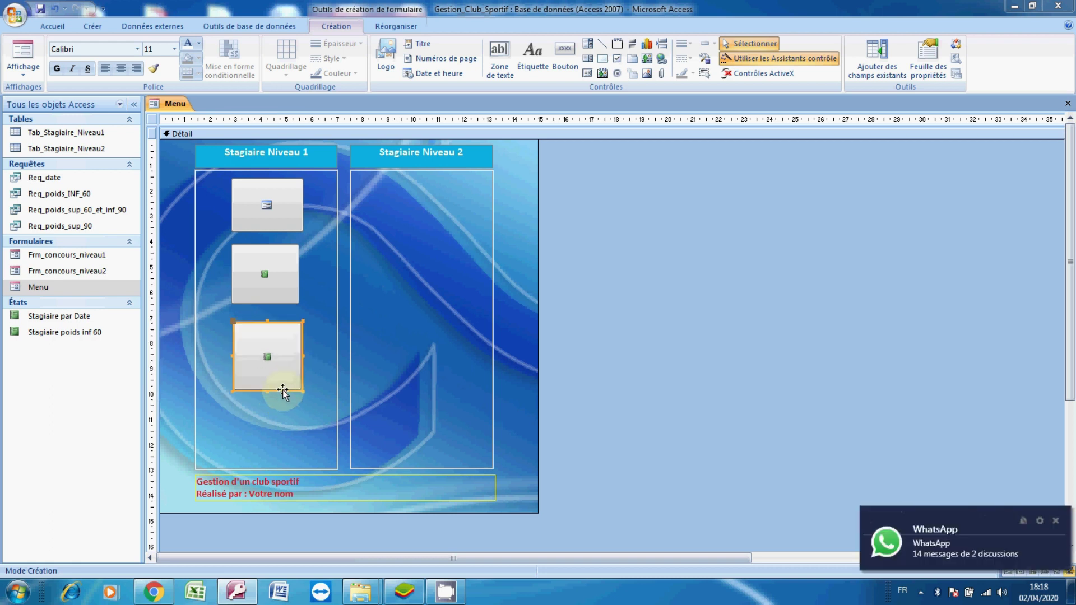
Align the two report buttons and move them down to leave room for captions between the three buttons.
left_click(251, 296)
left_click_drag(299, 305, 298, 308)
left_click(287, 359)
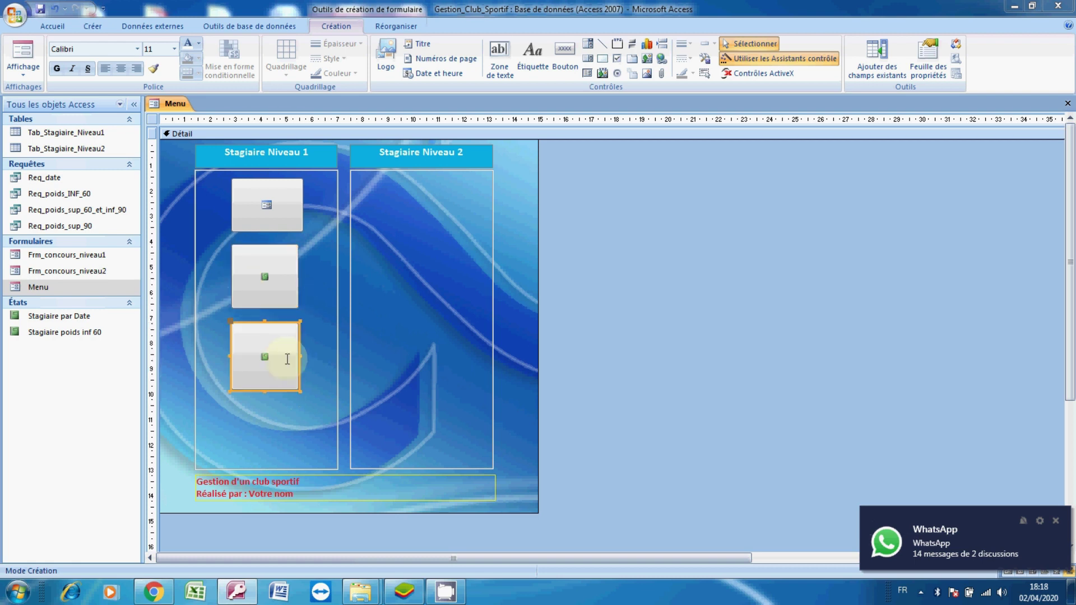
left_click_drag(286, 394, 290, 414)
left_click(265, 301)
left_click_drag(264, 302, 266, 313)
left_click(277, 396)
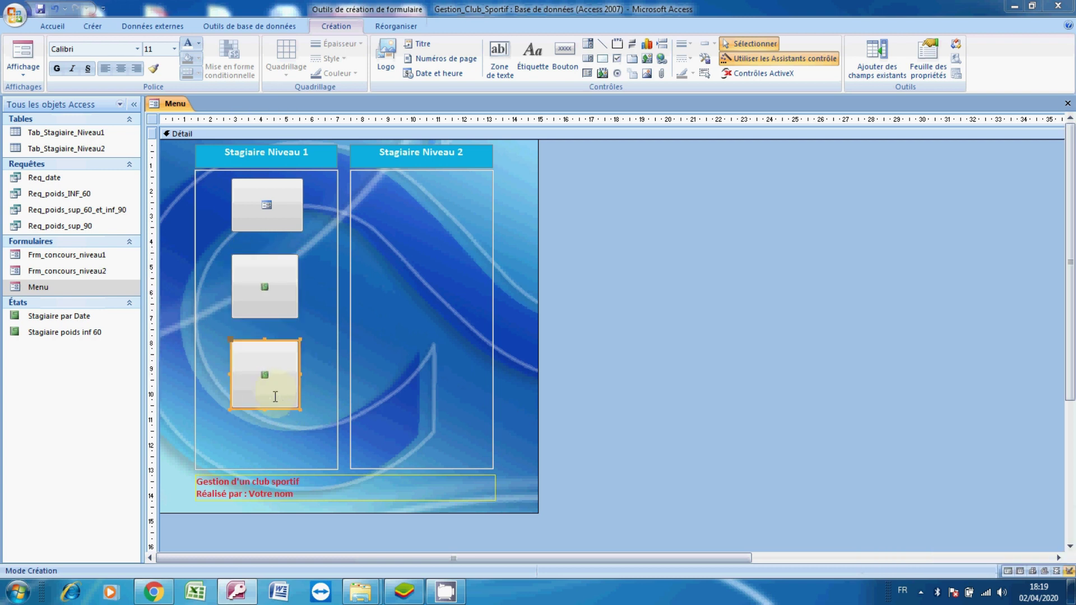
Add a Saisie label with white text, centred just below the top button in the Stagiaire Niveau 1 frame.
left_click(537, 65)
left_click(258, 247)
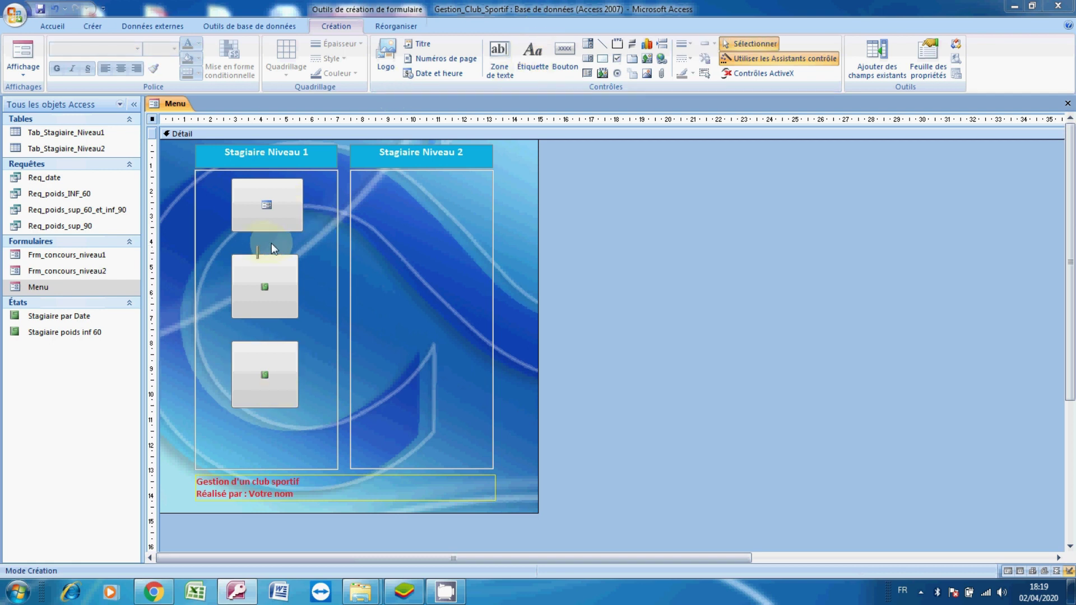
type("Saisie")
left_click(401, 266)
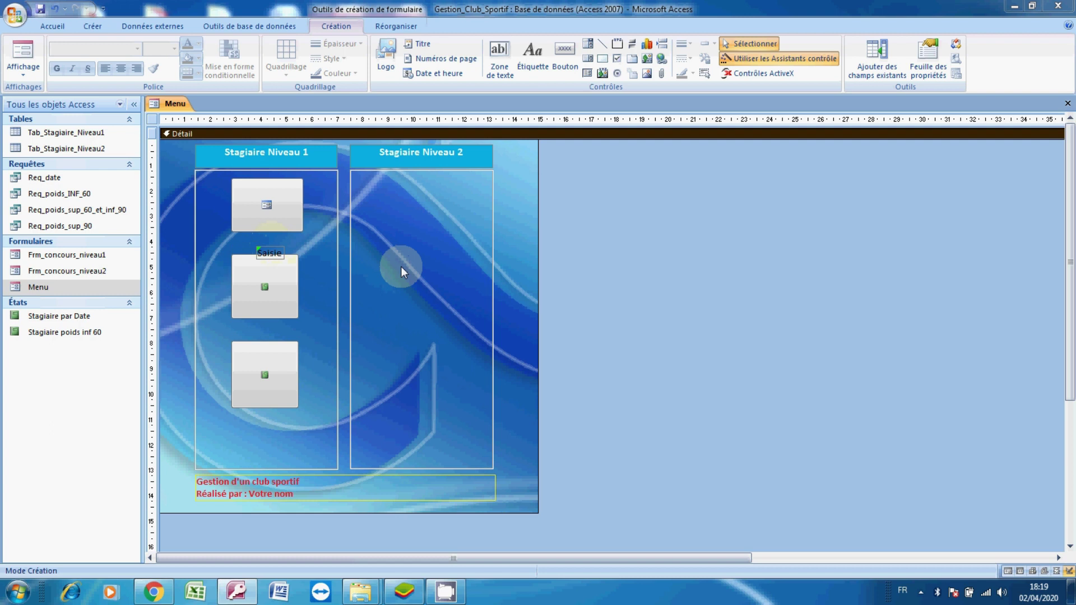
left_click_drag(280, 260, 277, 245)
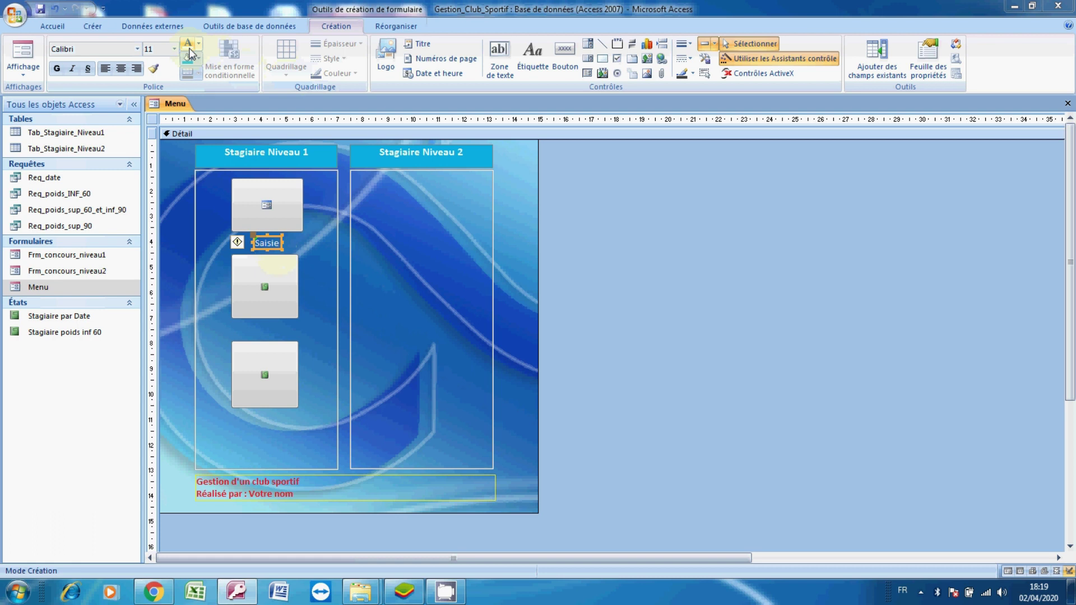
Duplicate the Saisie label and place the copy just below the middle button.
key("ctrl+z")
key("Down")
key("Down")
key("Down")
key("Down")
key("Down")
key("Down")
key("Down")
key("Down")
key("Down")
key("Down")
key("Down")
key("Down")
key("Down")
key("Down")
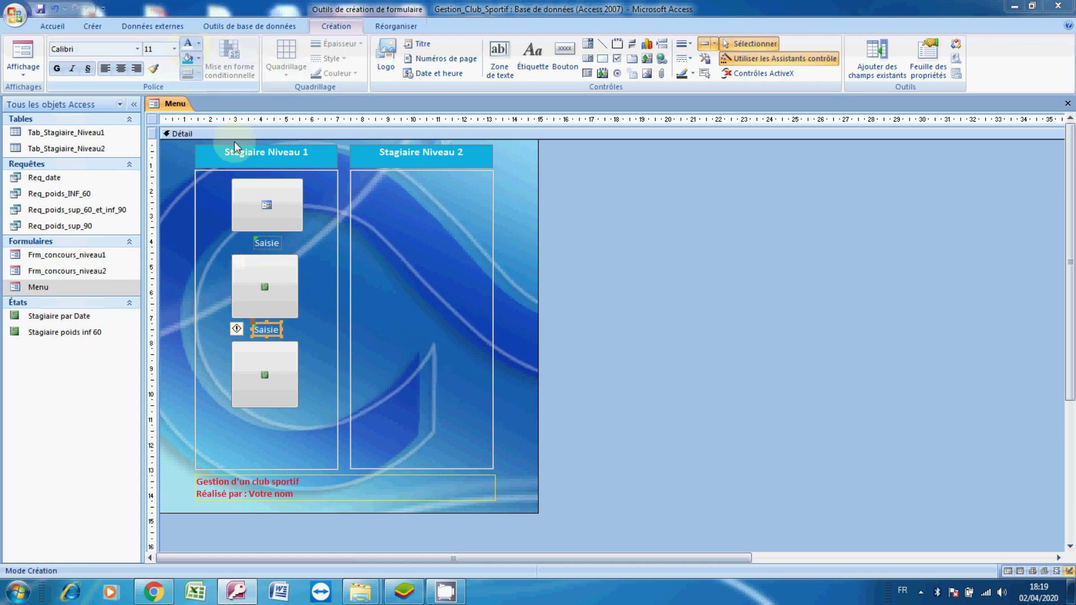
Change the copied label's text below the middle button to "Stagiaire par date".
double_click(275, 332)
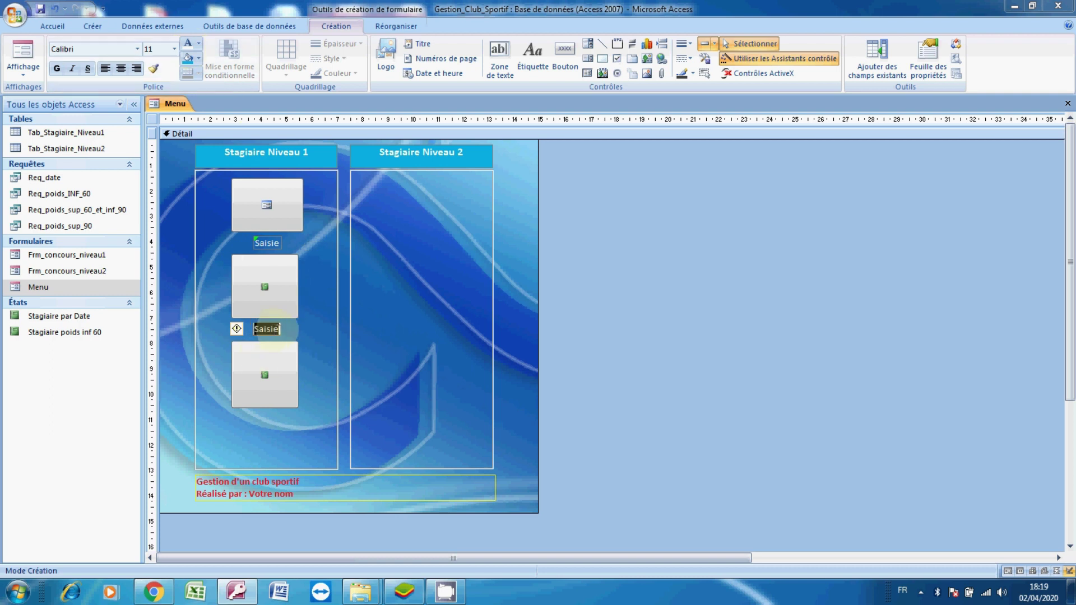
left_click(279, 329)
key("BackSpace")
key("BackSpace")
key("BackSpace")
key("BackSpace")
key("BackSpace")
type("tagiaire pa")
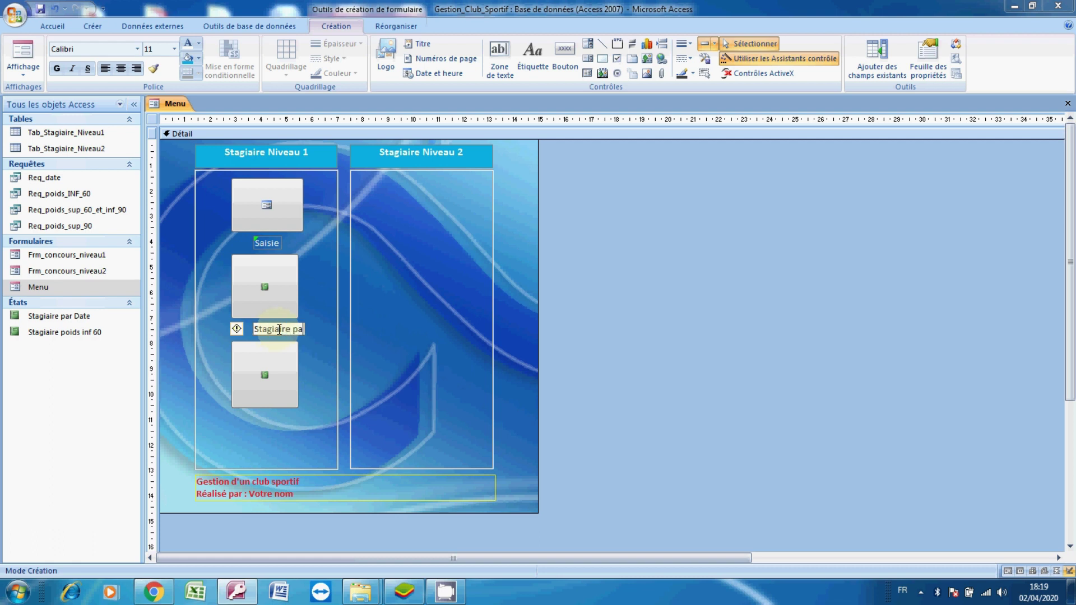
type("r date")
left_click(372, 359)
Shift the Stagiaire par date label horizontally until it sits centred under the middle button.
left_click(321, 334)
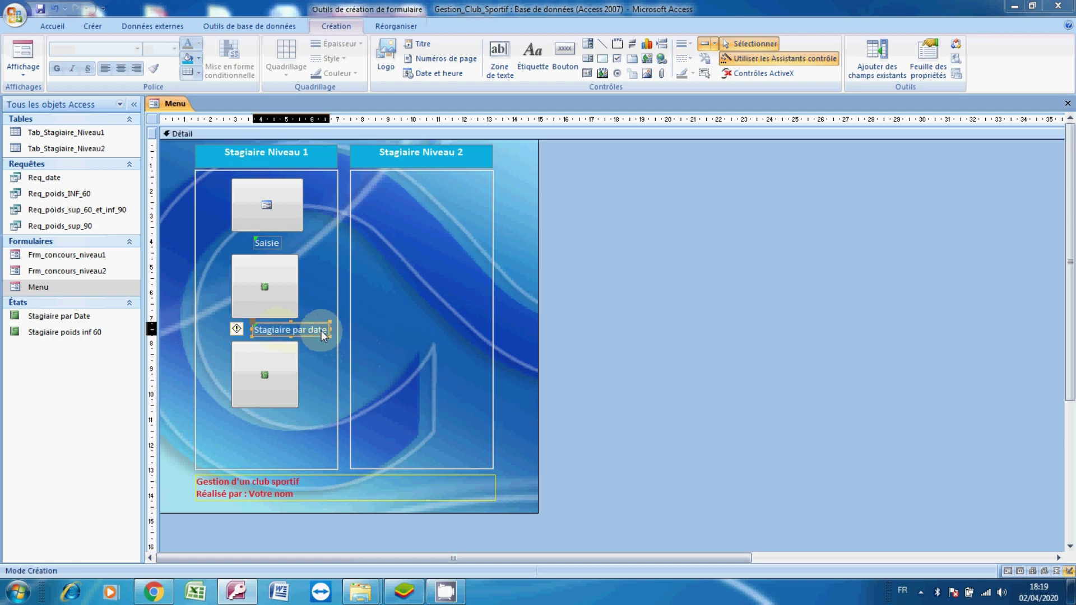
key("Left")
key("Left")
key("Left")
key("Left")
key("Left")
key("Left")
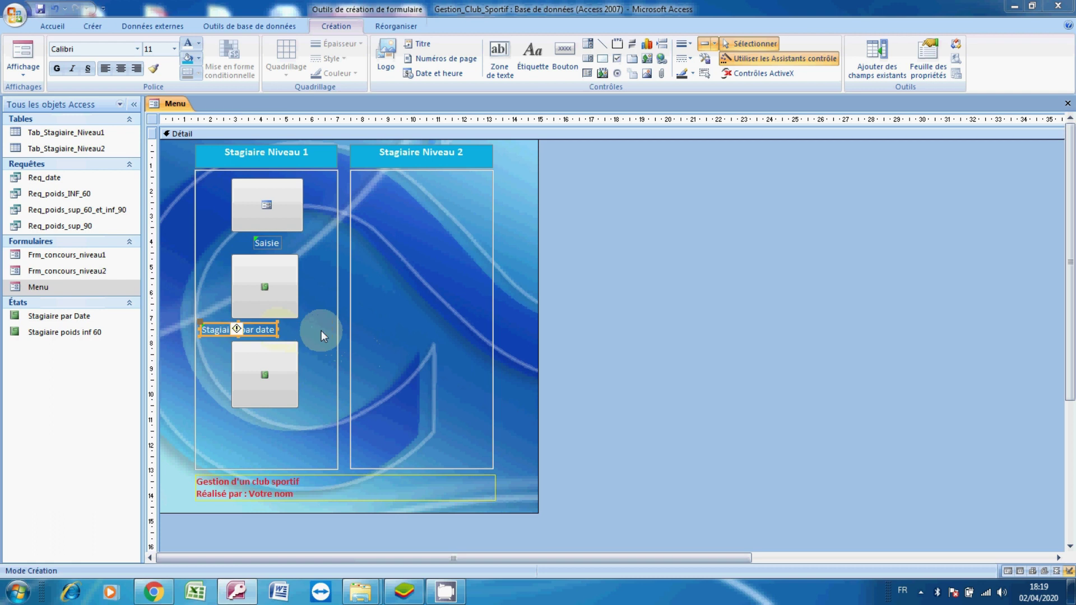
key("Right")
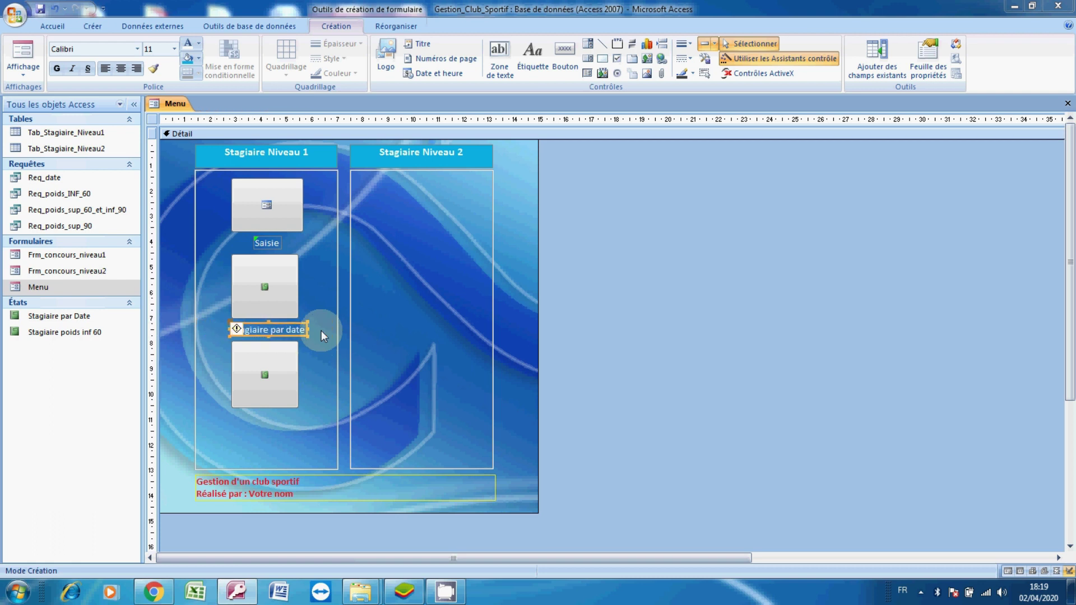
Duplicate the Stagiaire par date label and place the copy just below the third button.
key("ctrl+c")
key("ctrl+v")
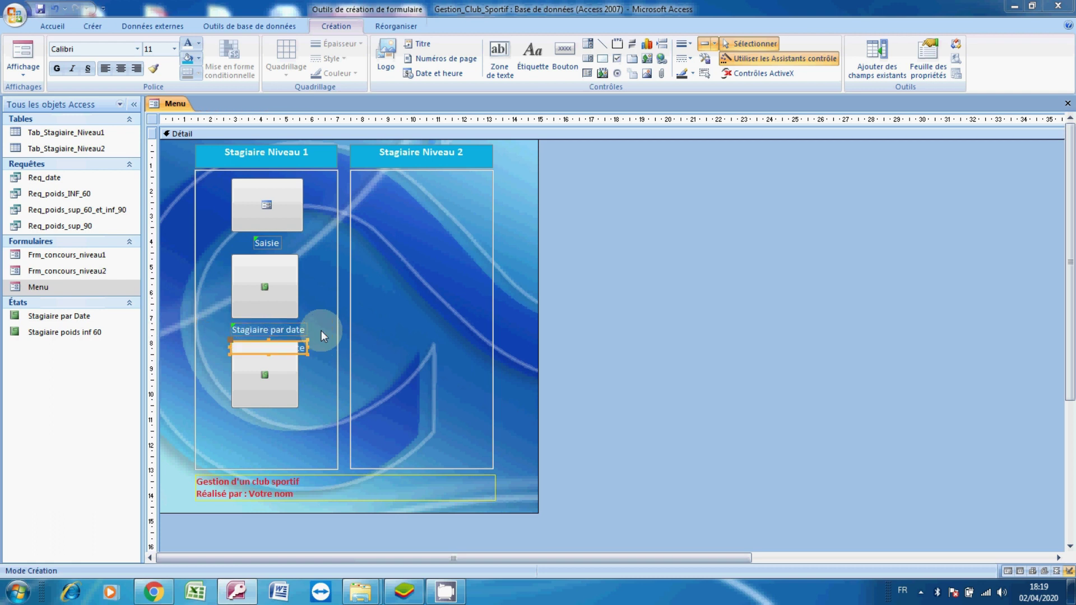
key("Down")
key("Down")
key("Down")
key("Down")
key("Down")
key("Down")
key("Down")
key("Down")
key("Down")
key("Down")
key("Down")
key("Down")
key("Down")
key("Down")
key("Down")
key("Down")
key("Up")
key("Up")
key("Up")
Change the copied label's text below the third button to "Stagiaire inf 60".
left_click(304, 421)
key("BackSpace")
key("BackSpace")
key("BackSpace")
key("BackSpace")
key("BackSpace")
key("BackSpace")
key("BackSpace")
key("BackSpace")
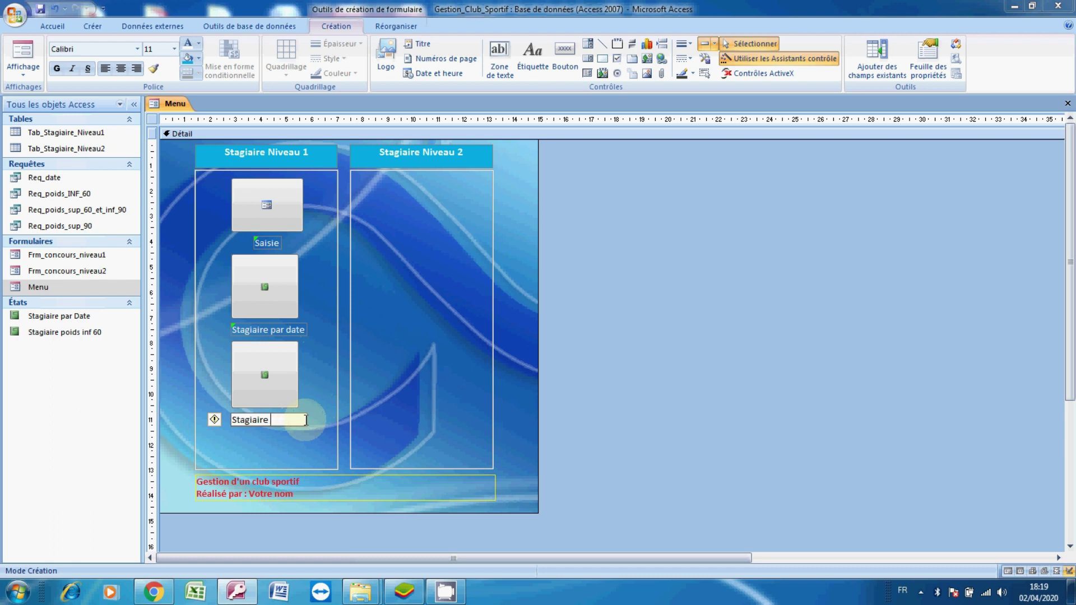
type("inf")
key("Caps_Lock")
type("60")
left_click(416, 444)
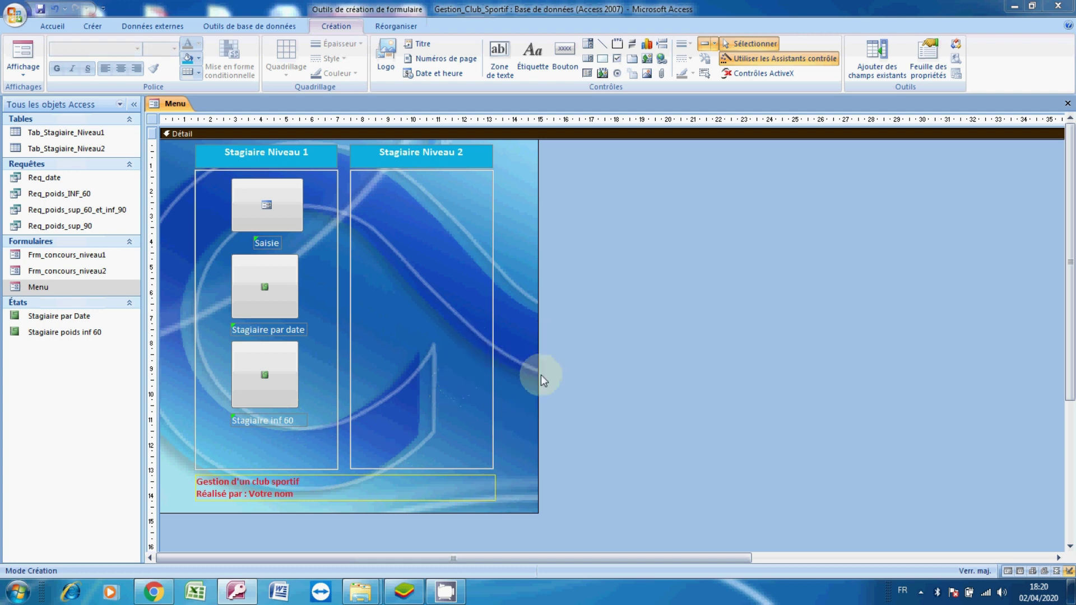
Close the Menu form design, saving the changes.
left_click(1068, 105)
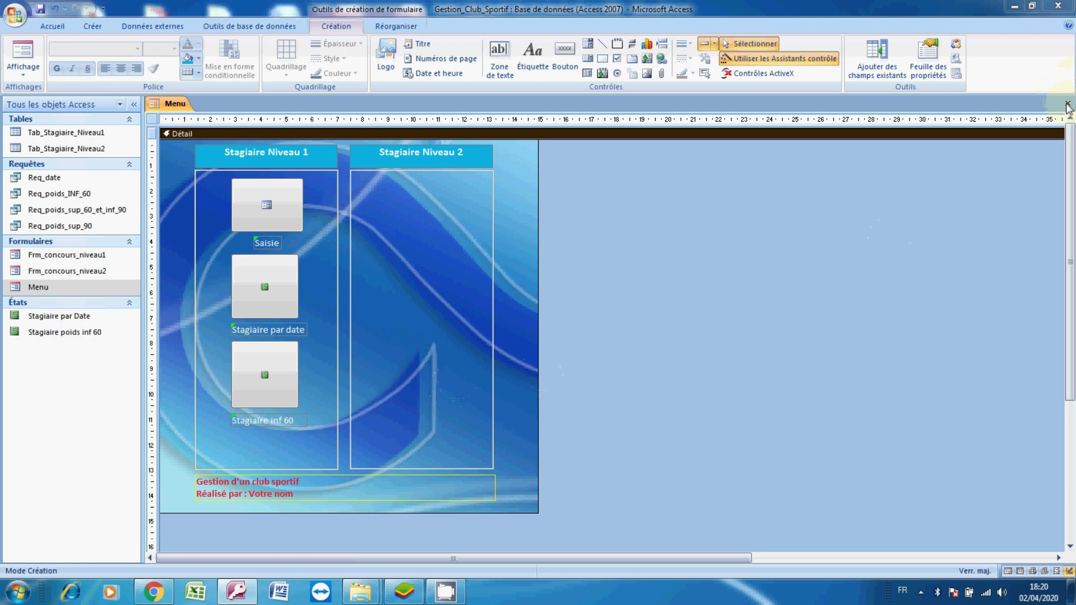
left_click(467, 330)
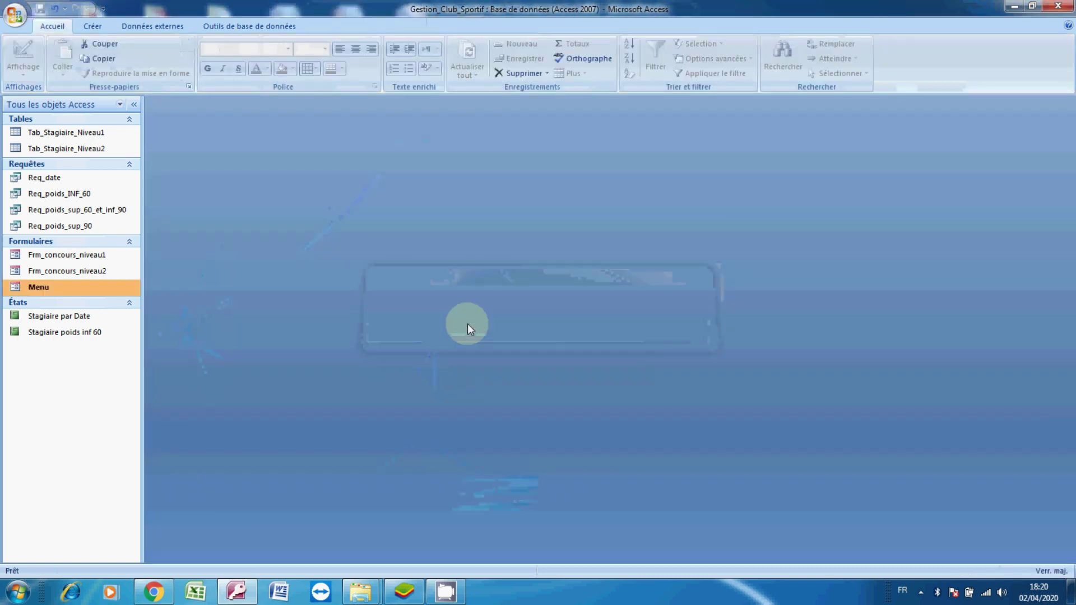
Open the Menu form and test its Saisie button, closing the Concours niveau 1 form it opens.
double_click(67, 287)
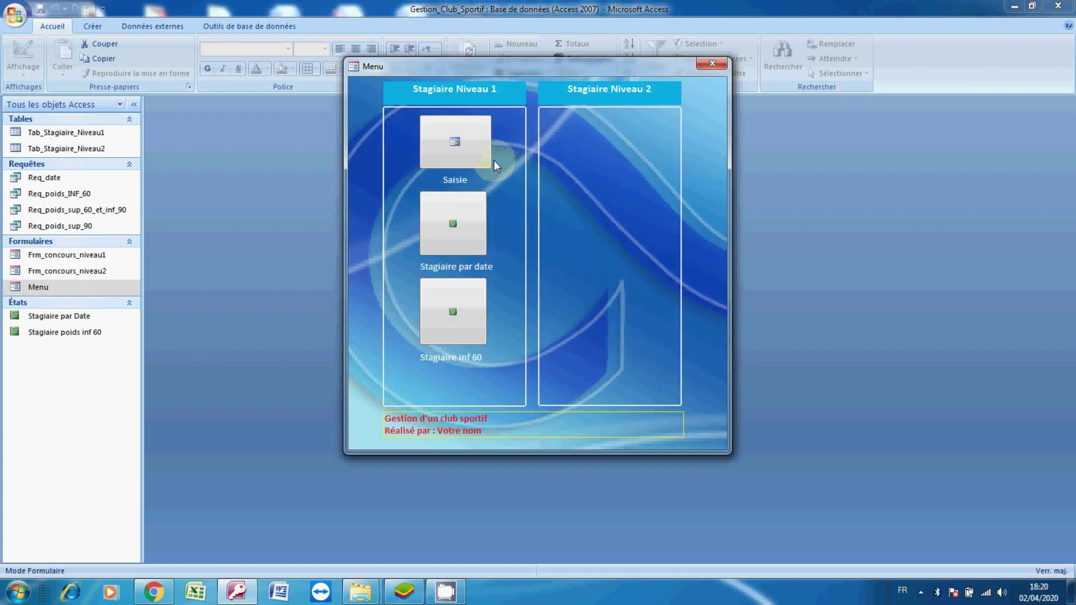
left_click(467, 145)
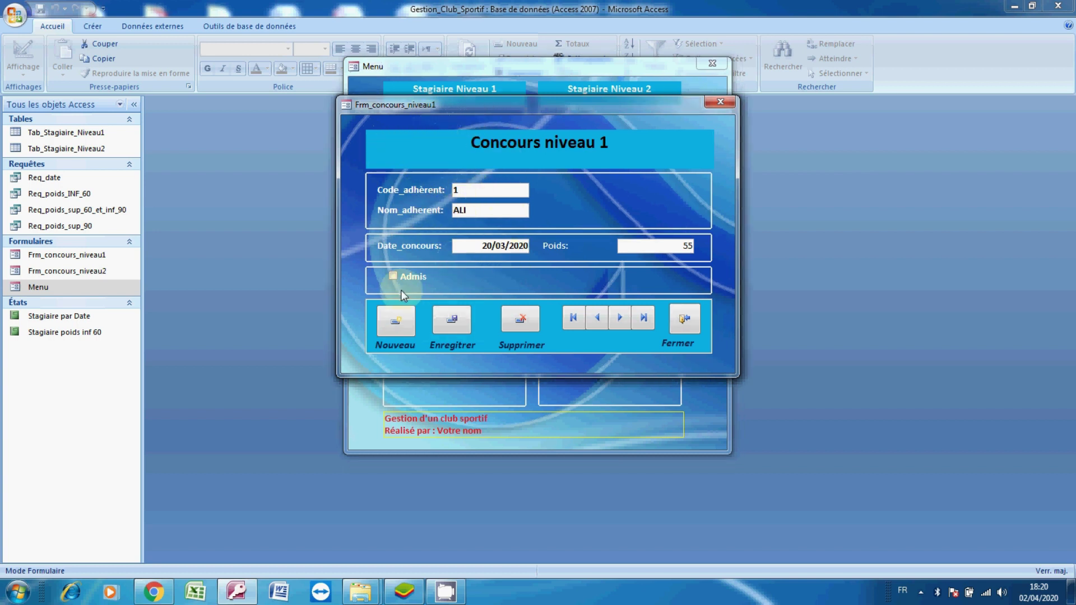
left_click(689, 323)
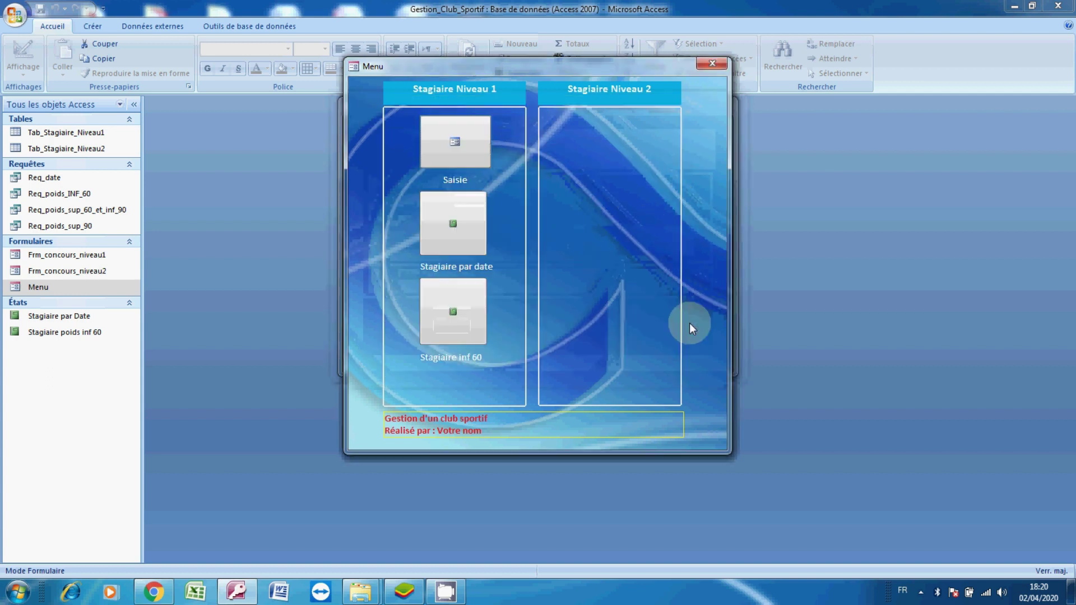
Test the Menu's Stagiaire par date button with start date 1/1/2020 and end date 31/3/2020, closing the report after viewing it.
left_click(470, 244)
left_click(590, 228)
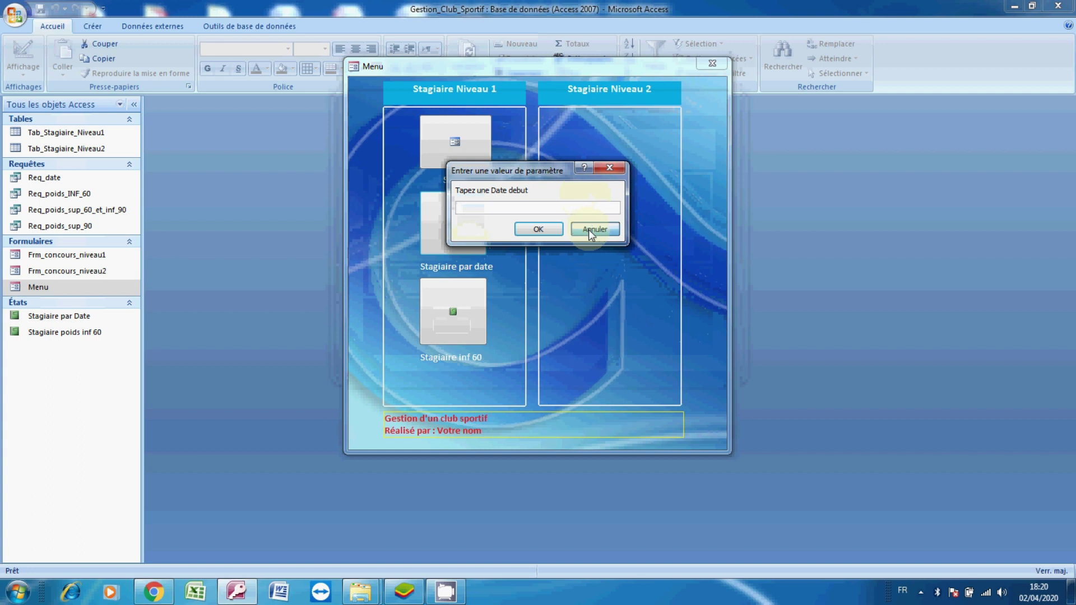
left_click(470, 223)
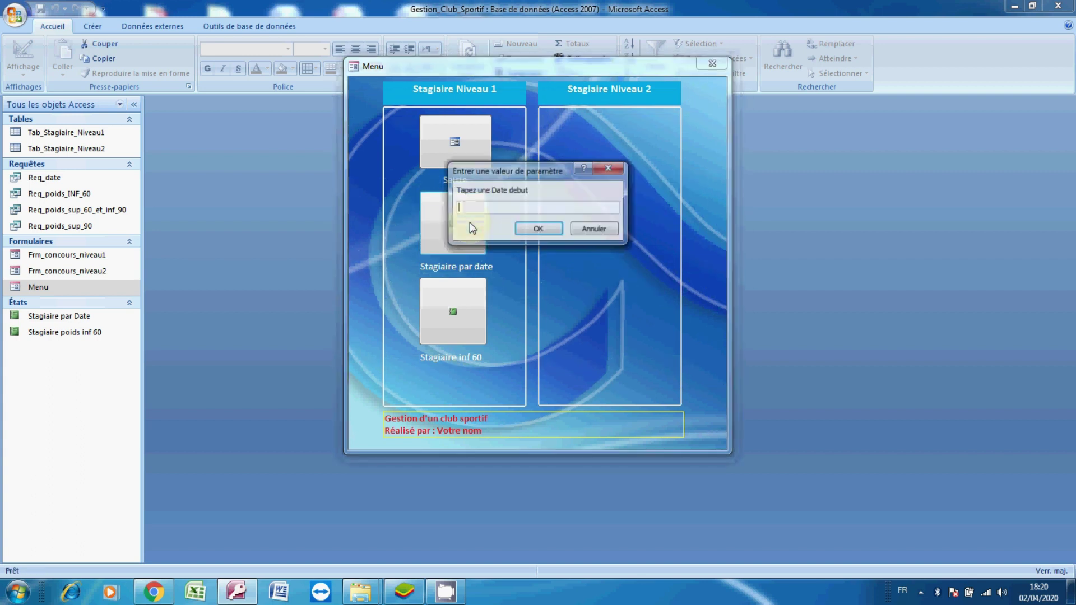
type("1")
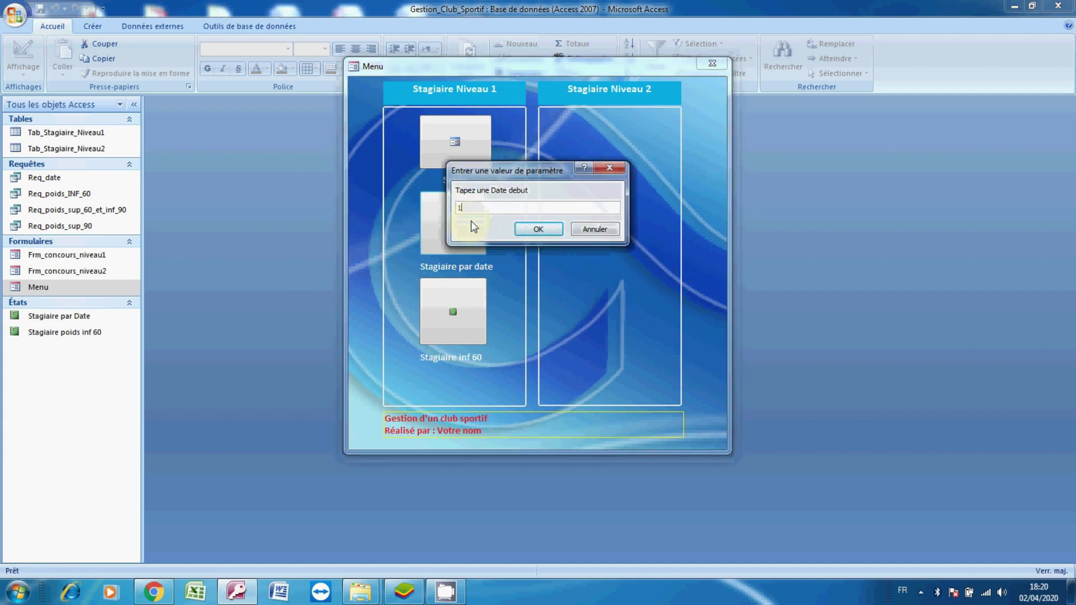
type("/1/")
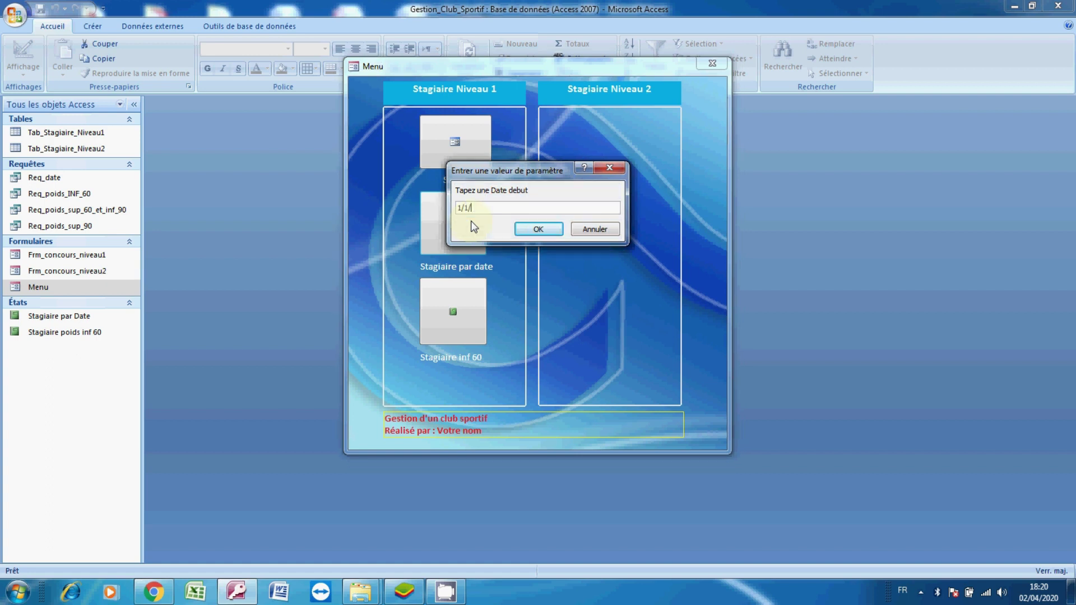
type("2020")
left_click(531, 234)
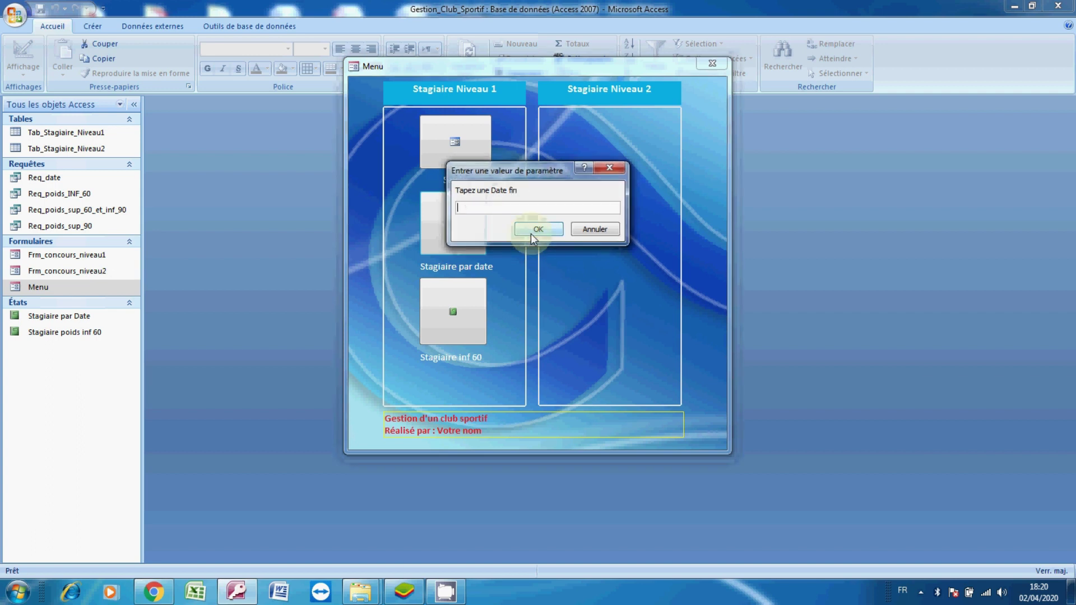
type("31/3")
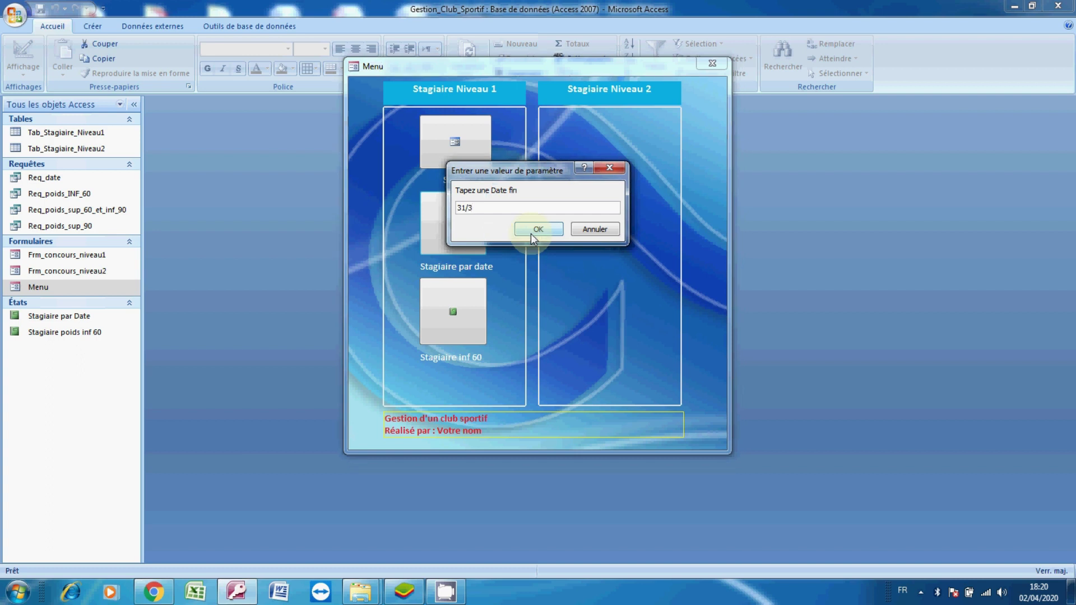
type("/2020")
left_click(537, 230)
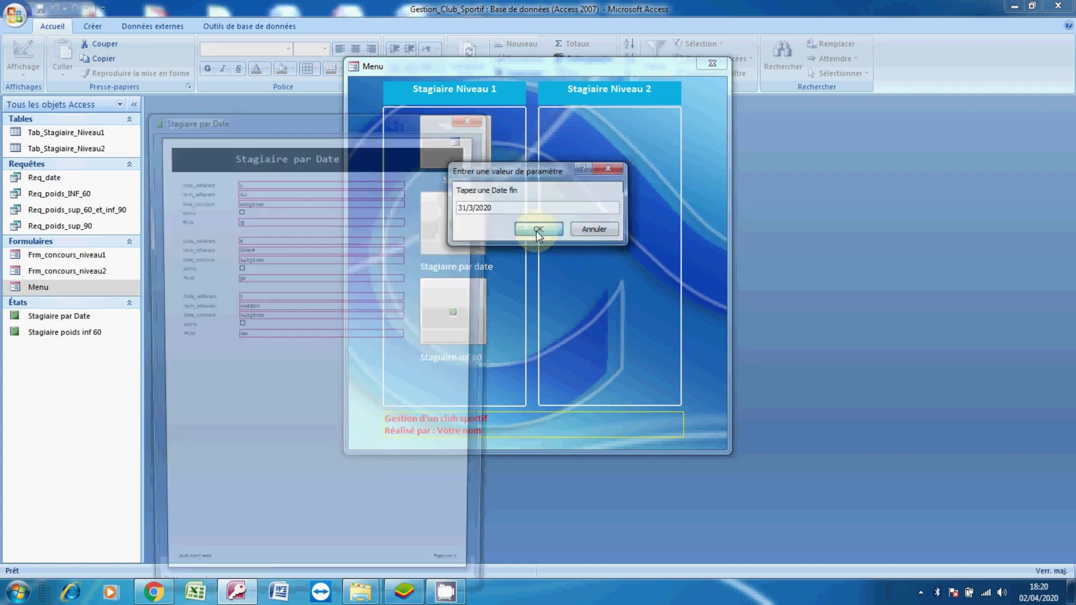
left_click(476, 116)
Test the Menu's Stagiaire inf 60 button, closing its report, and reopen the Menu form.
left_click(460, 294)
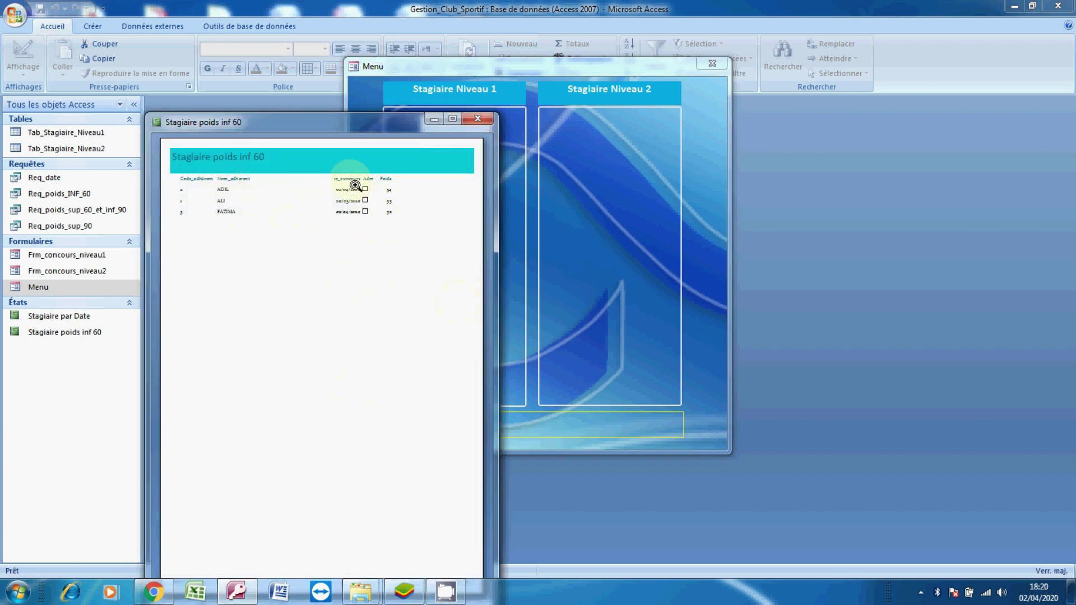
left_click(477, 118)
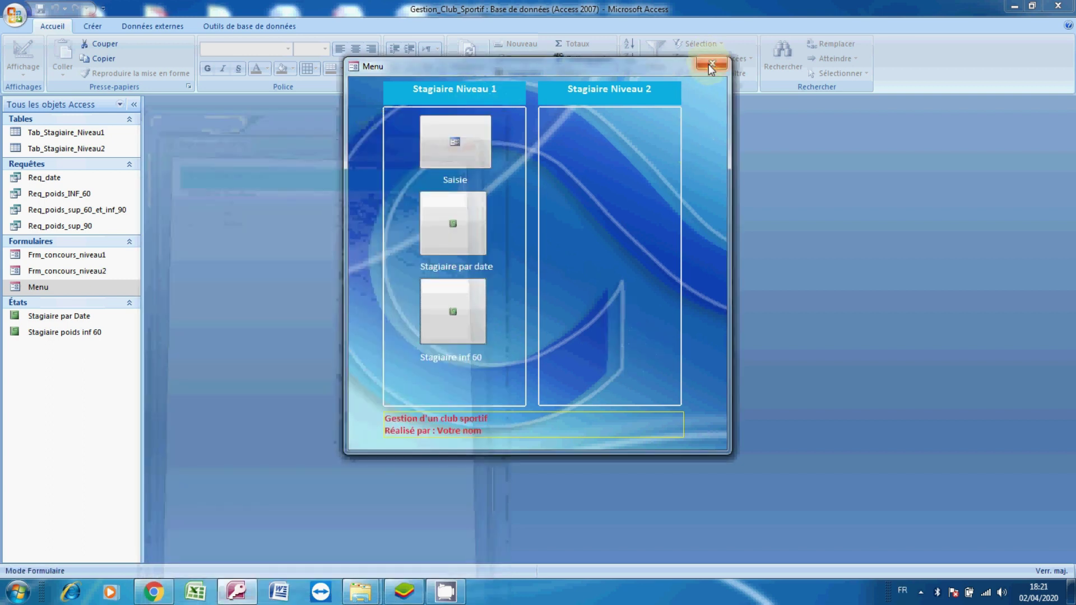
left_click(711, 62)
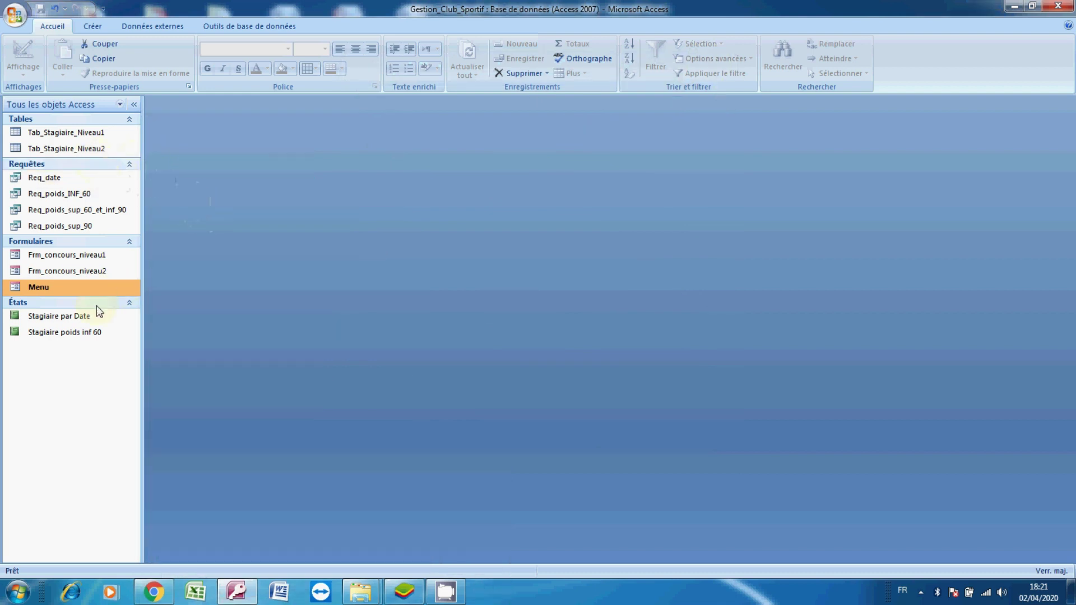
double_click(79, 290)
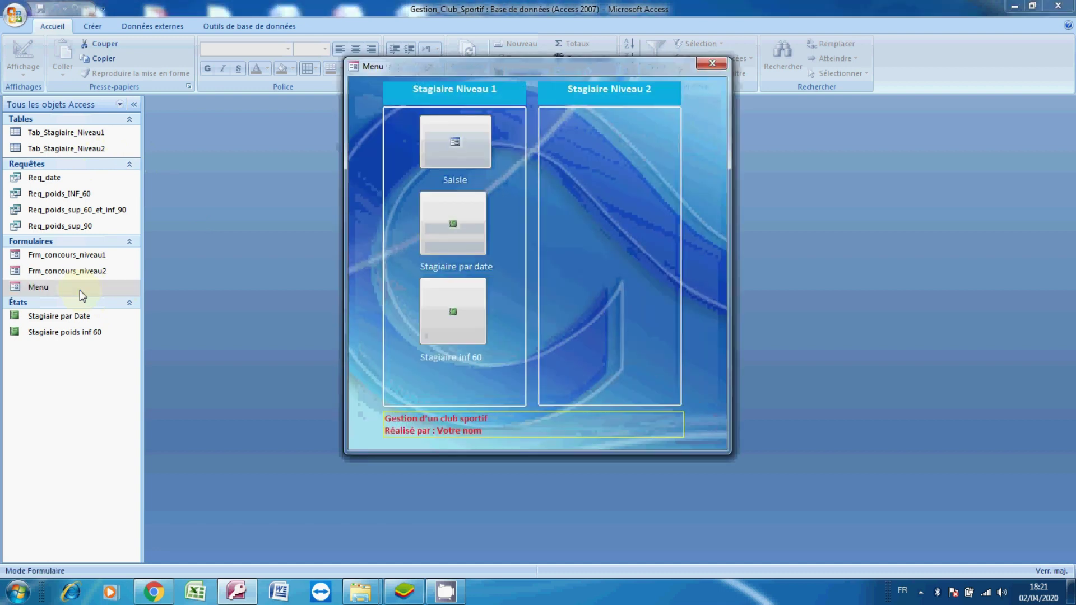